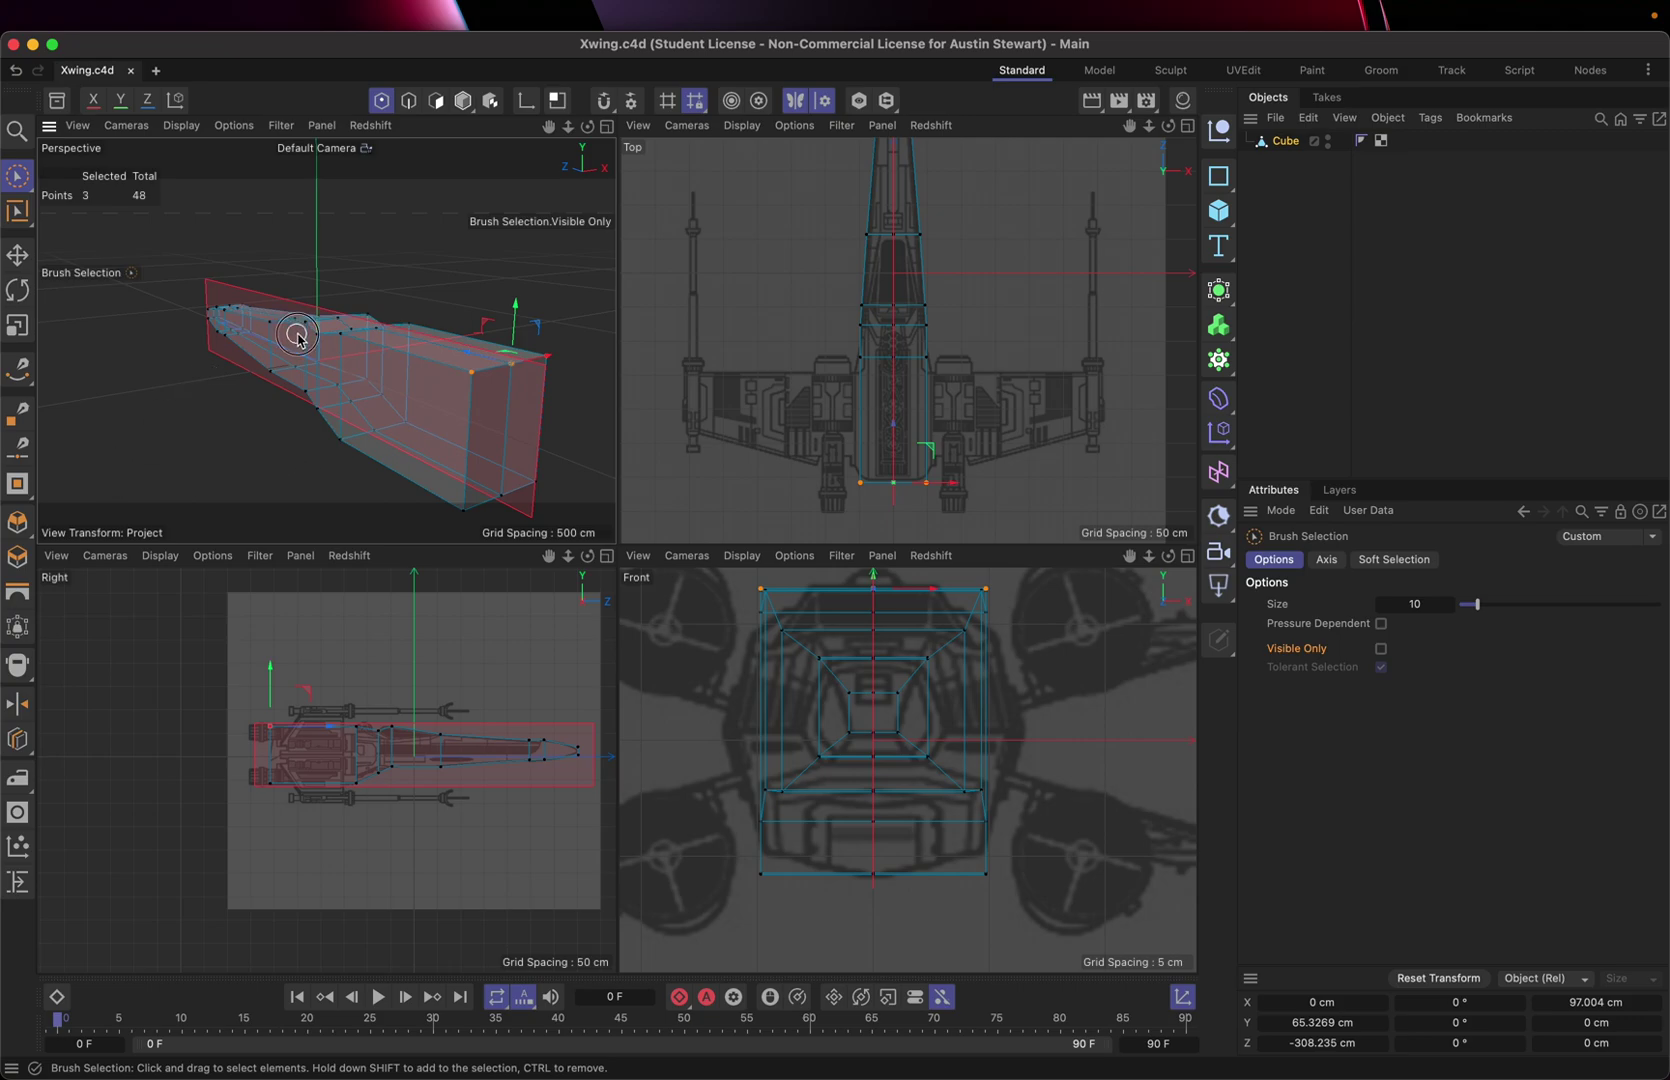
- Orbit around the fuselage, then bring up the course's Module 04 Polygon Modeling page in Chrome
alt+drag(297, 336, 585, 347)
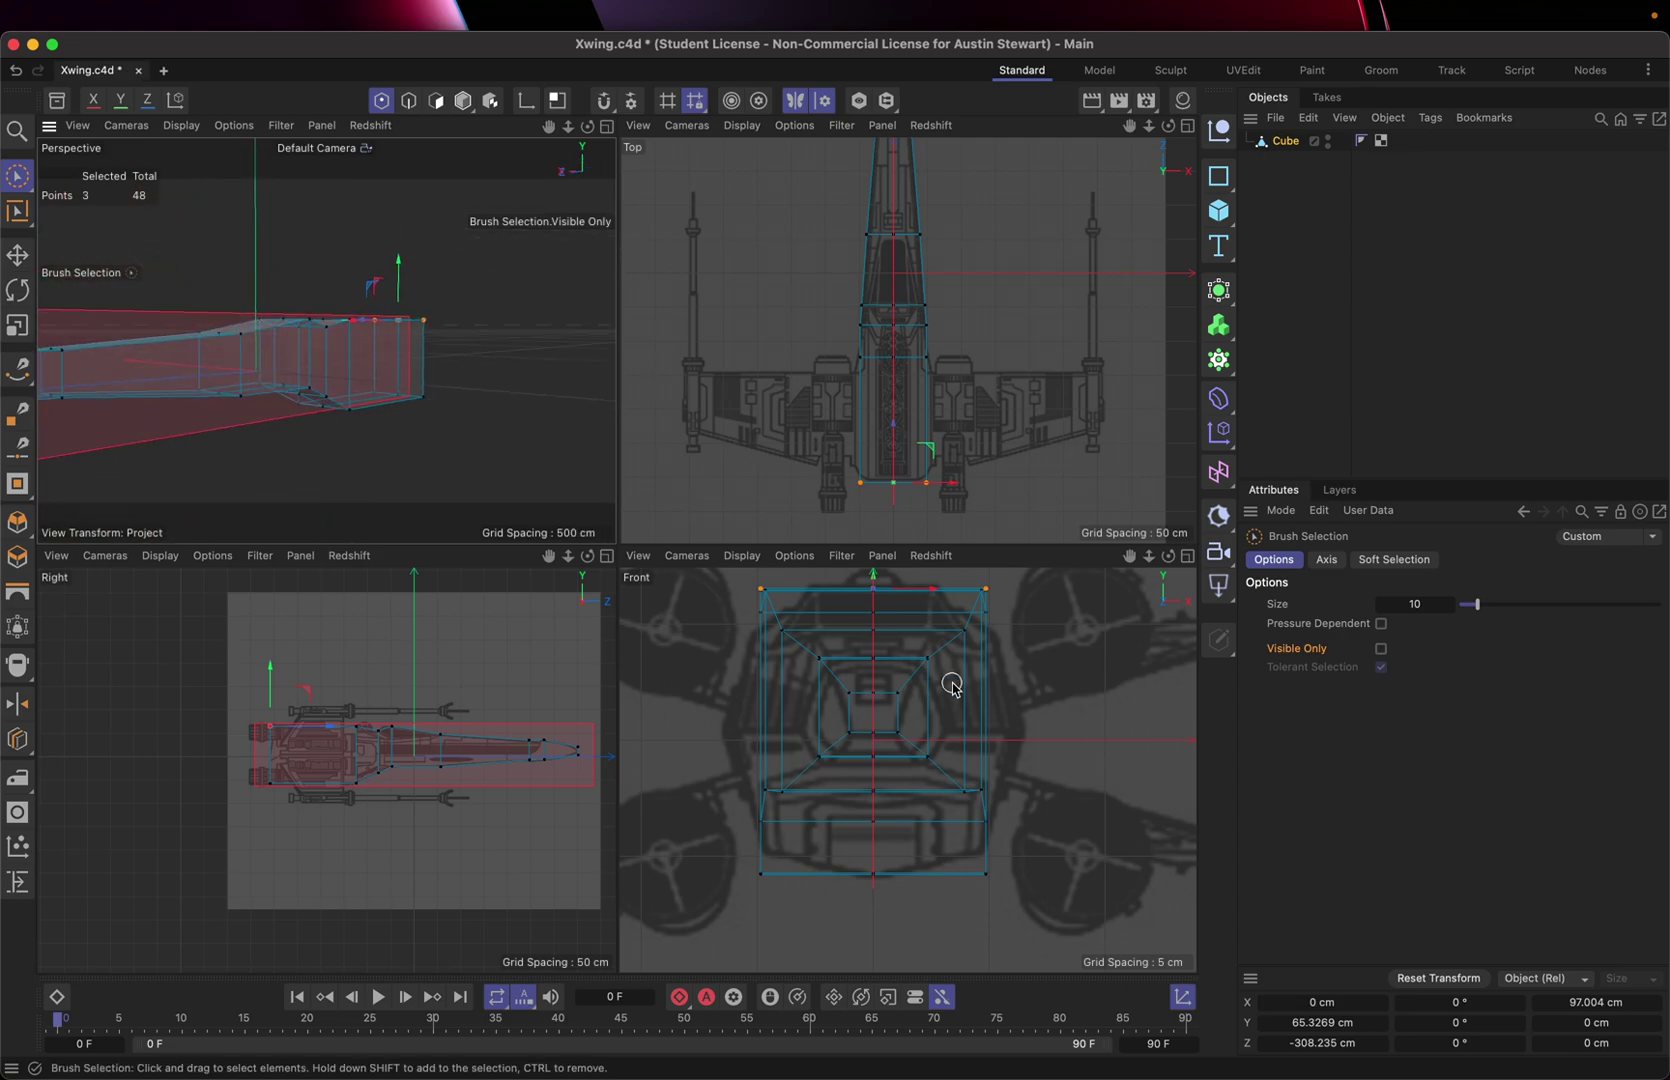
key(super+Tab)
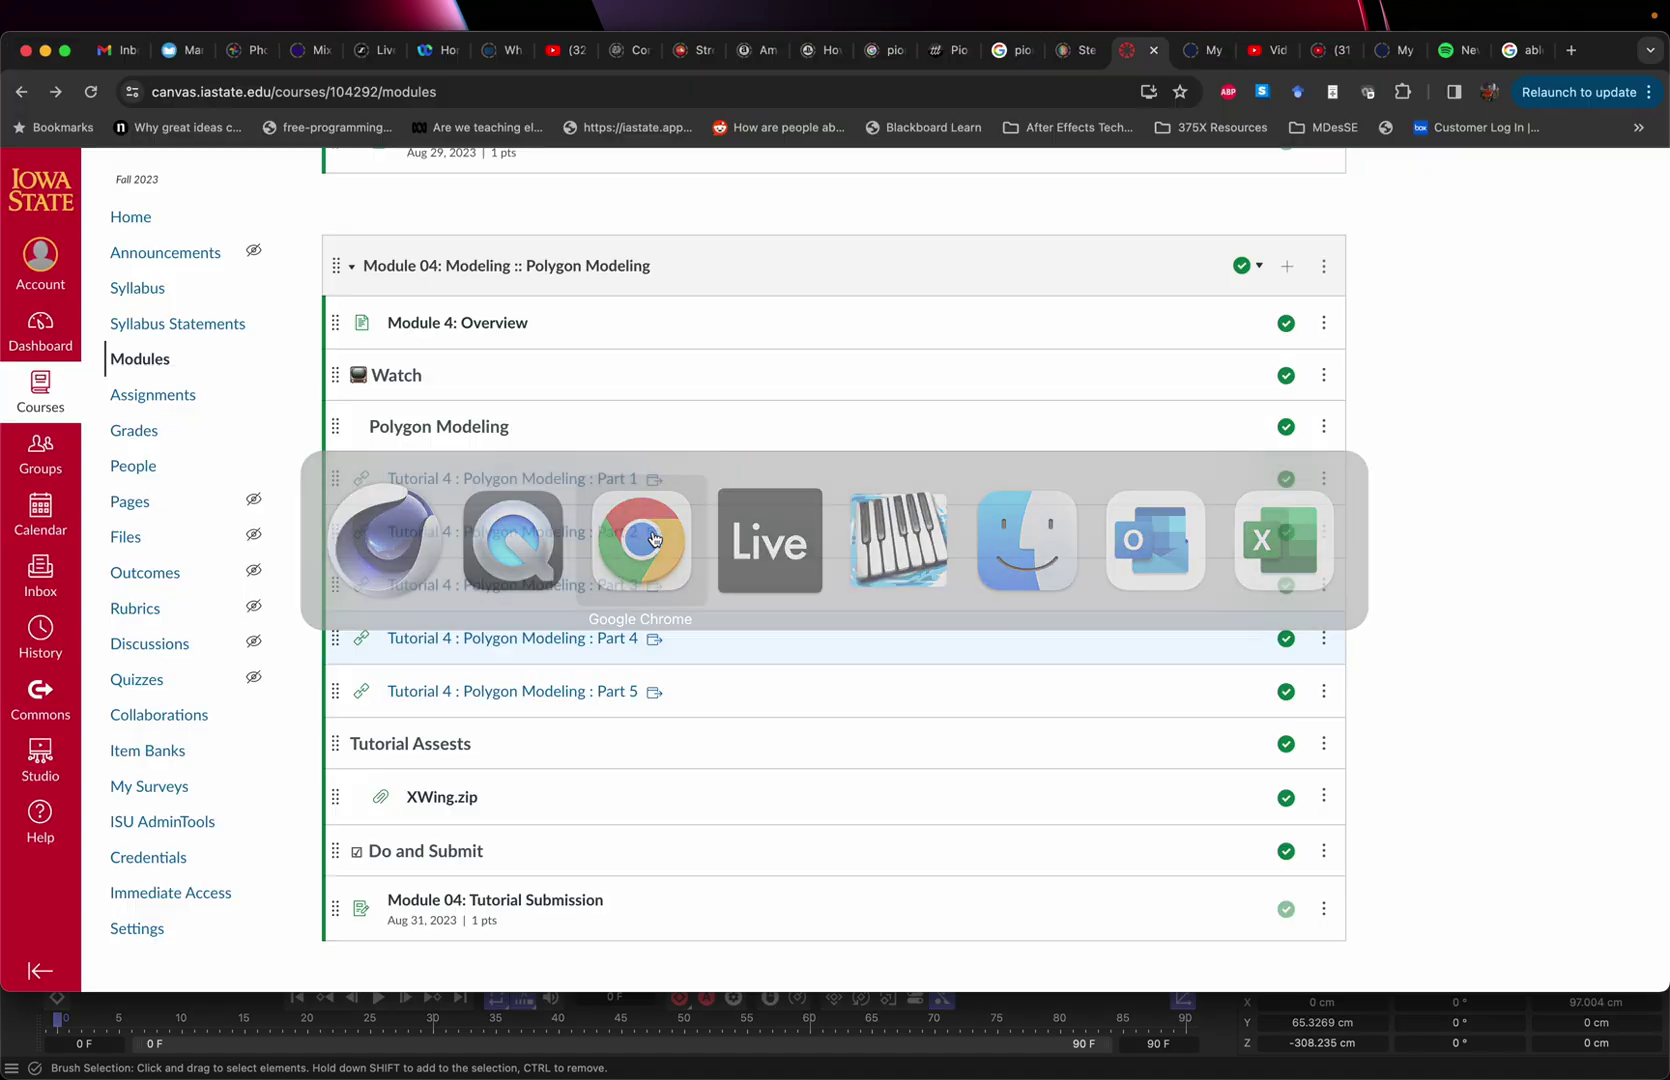
- Search Google Images for 'xwing', zoom into a close-up reference photo, and return to Cinema 4D
click(518, 93)
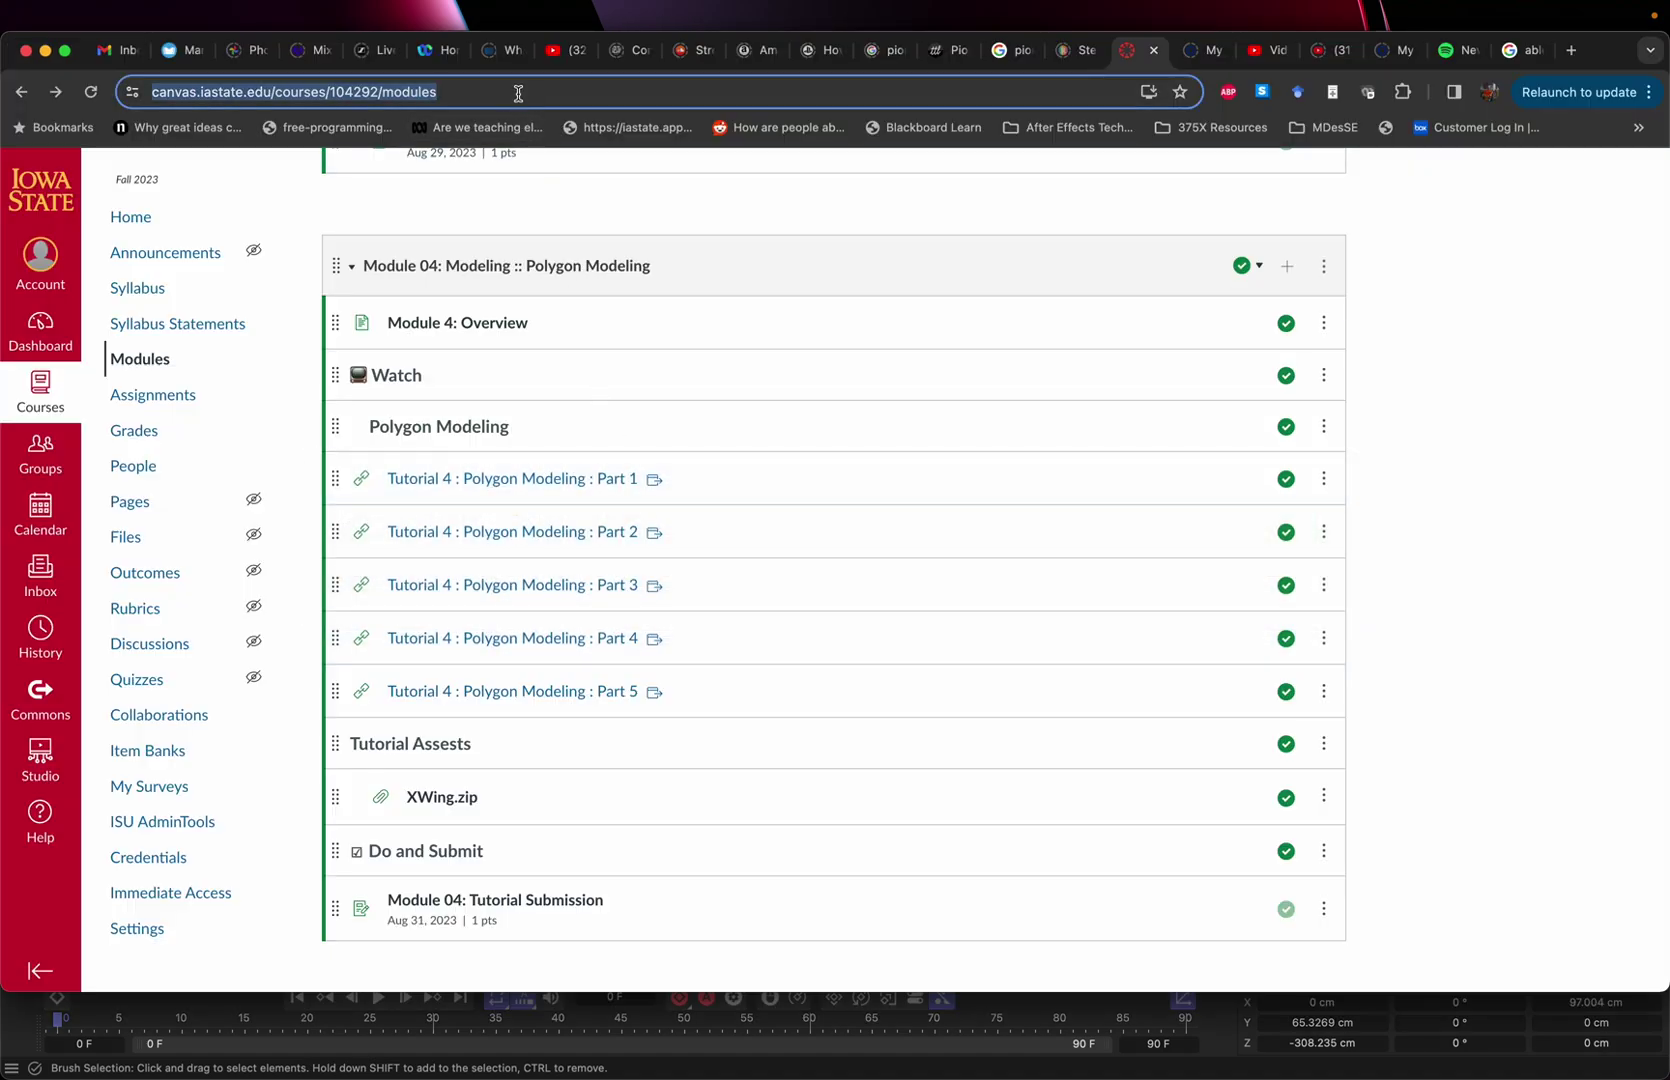
text(xwing)
key(Return)
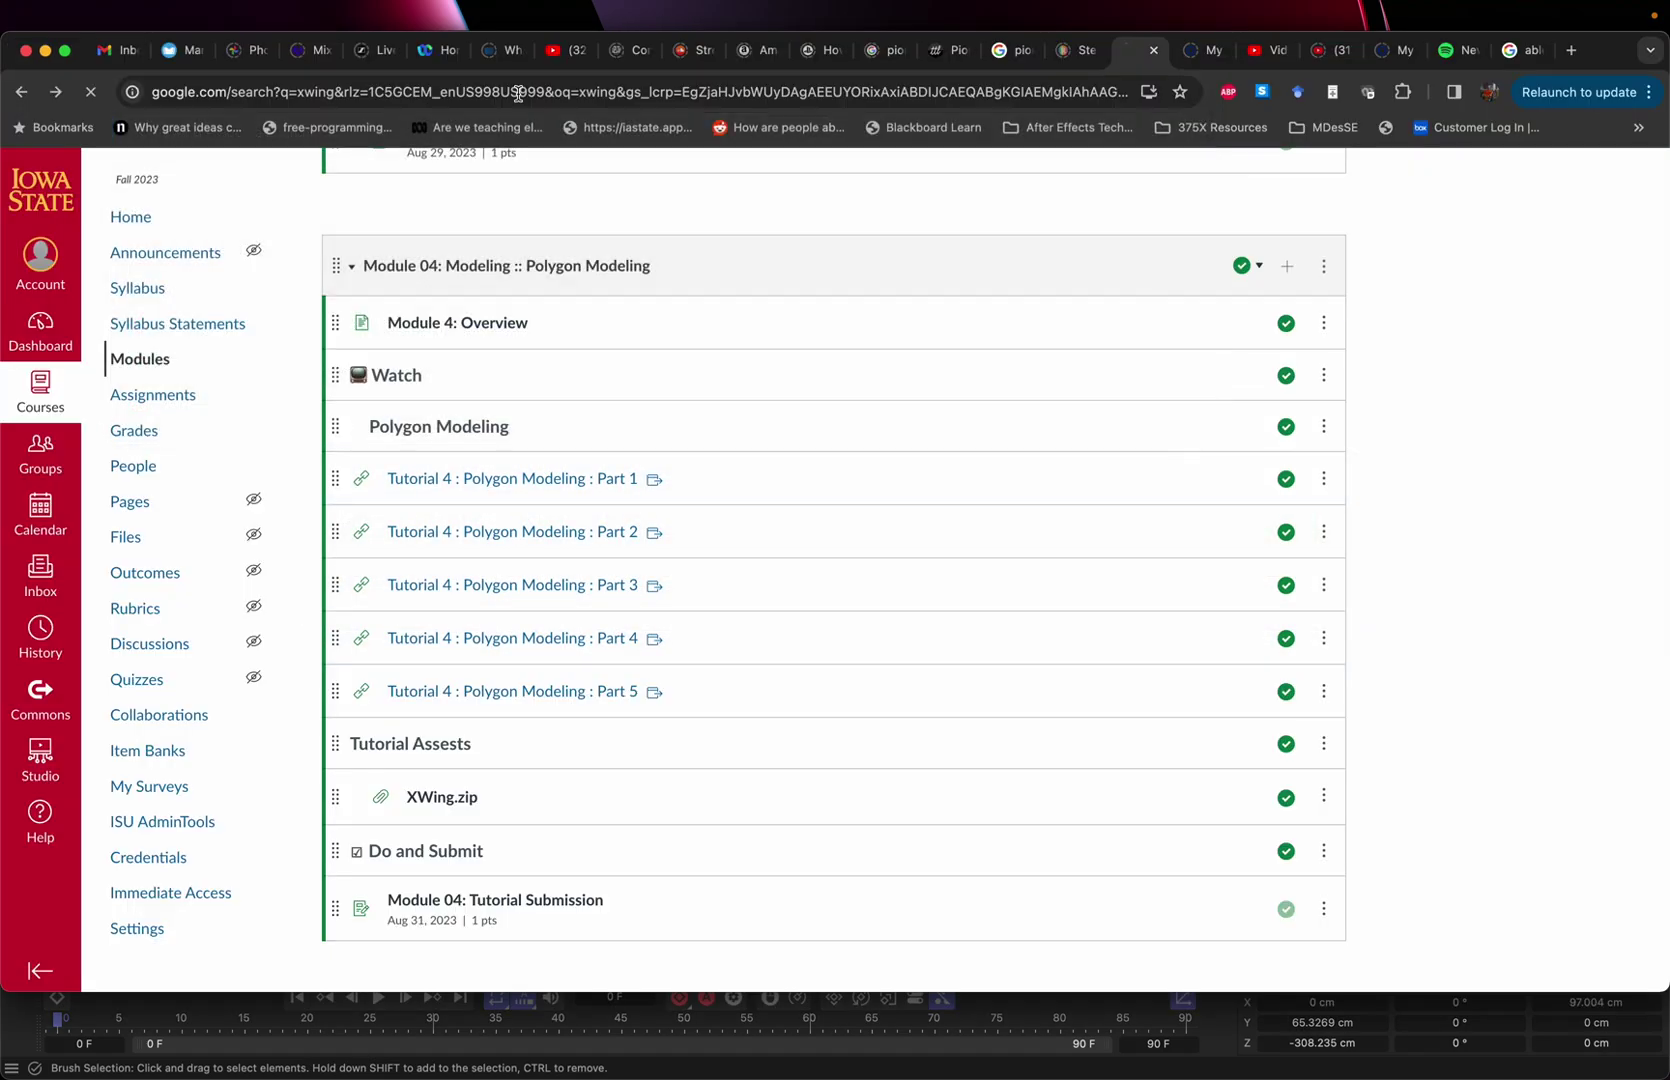
click(255, 251)
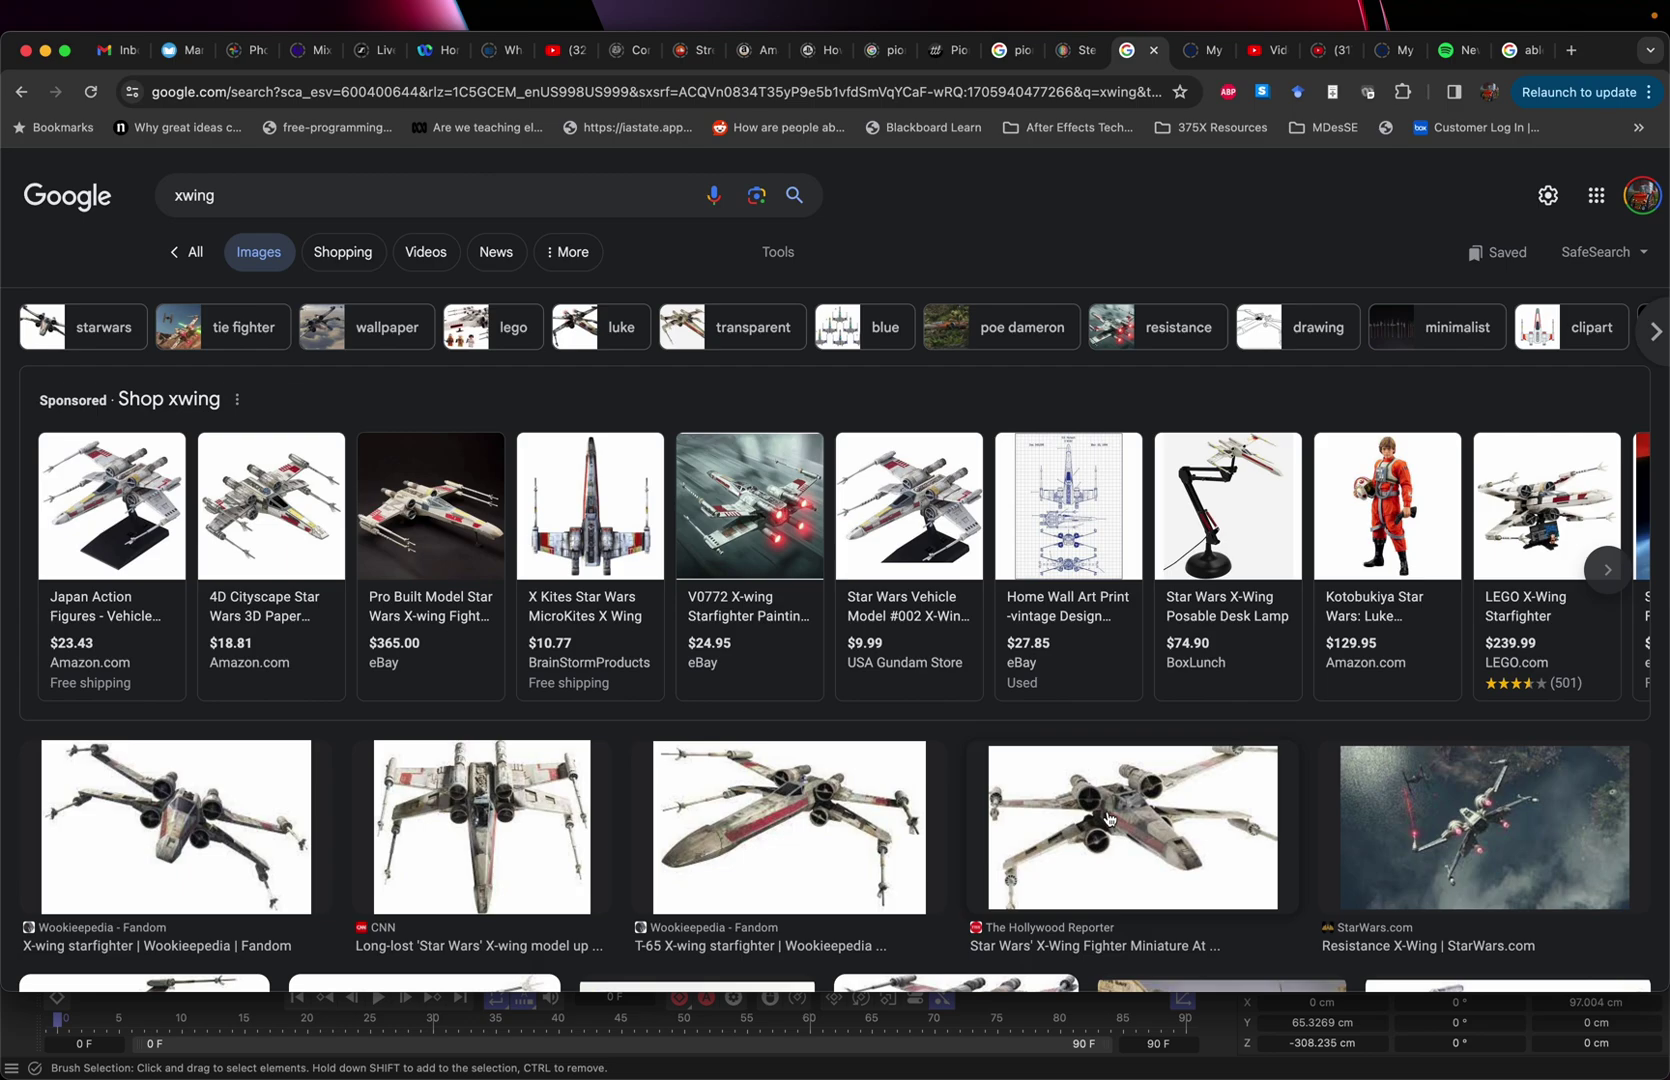
ctrl+scroll(1150, 822, up, 5)
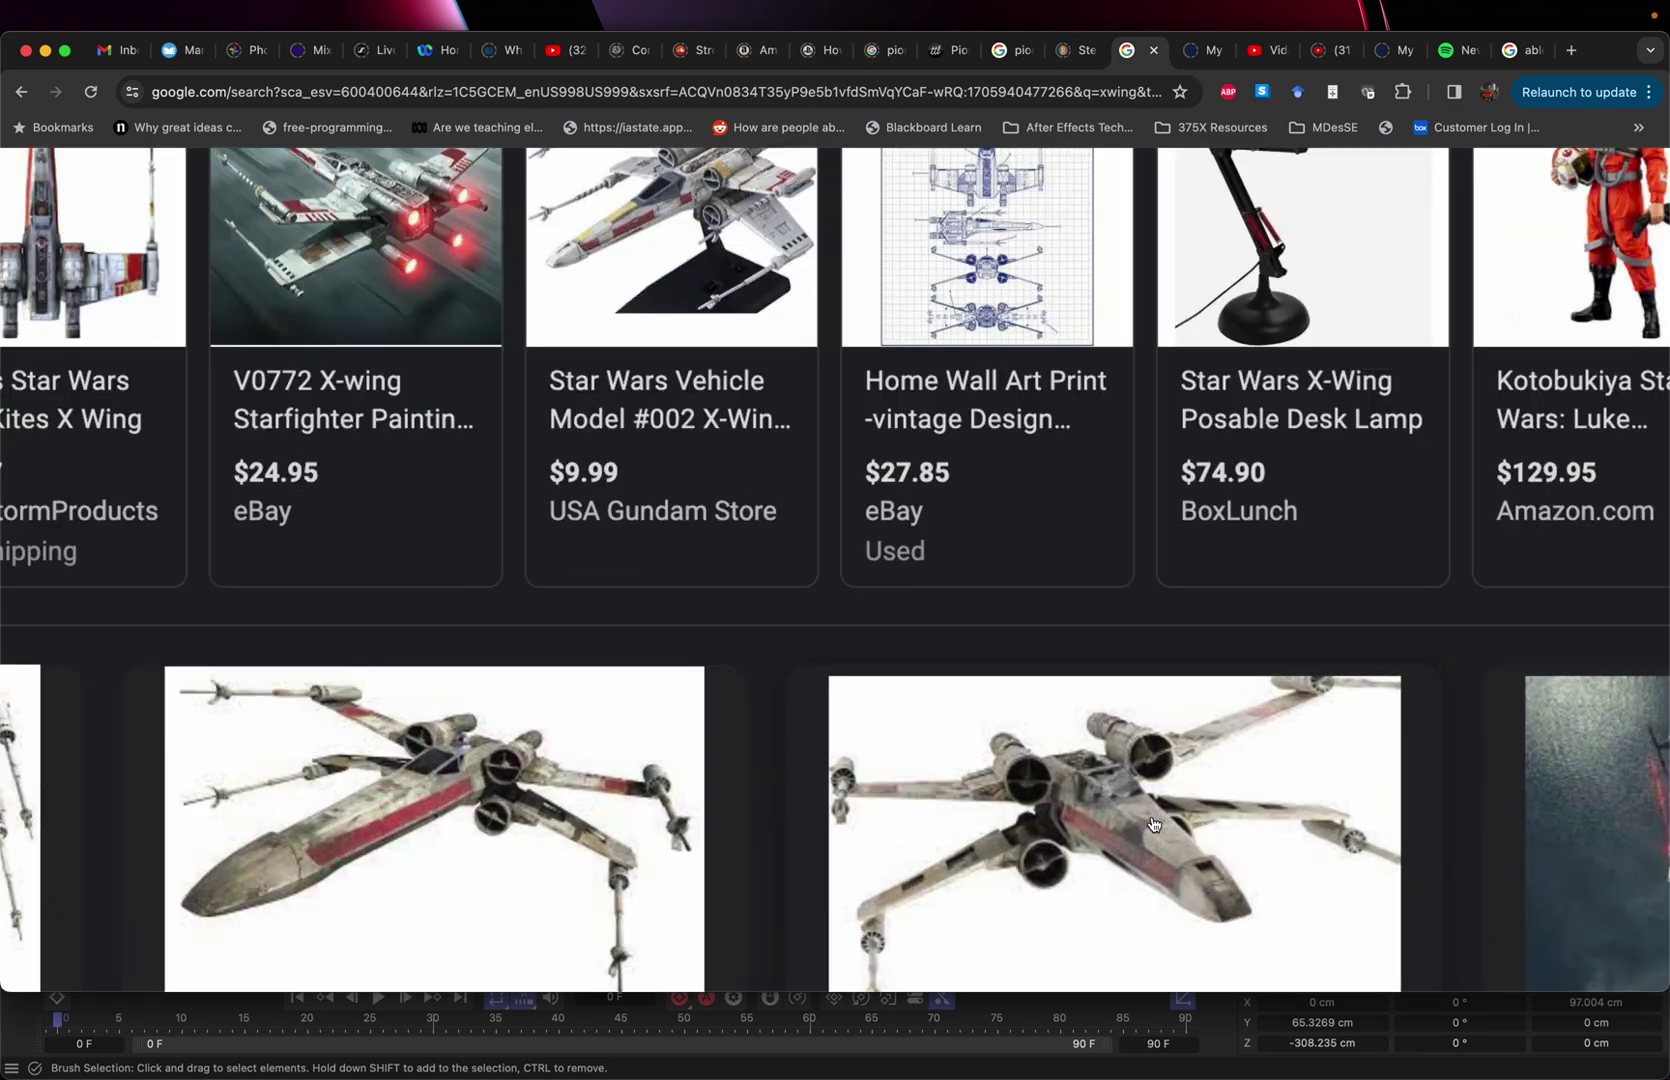
ctrl+scroll(1153, 824, up, 2)
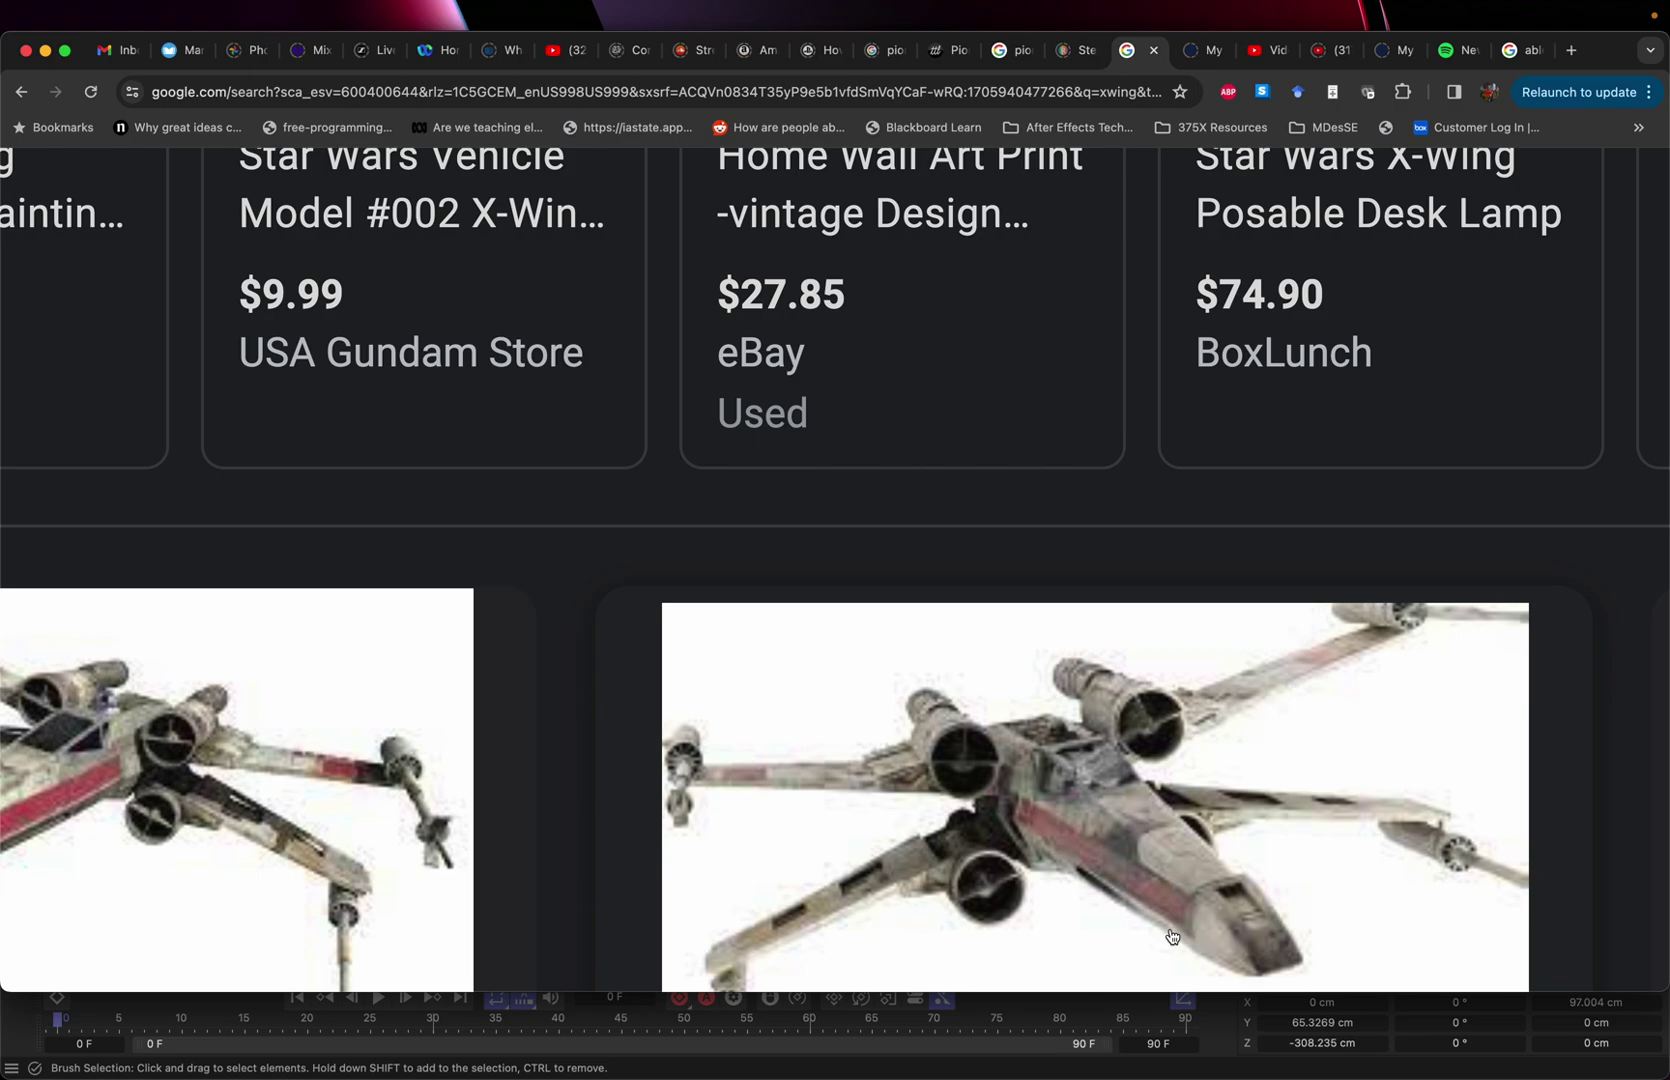
key(super+Tab)
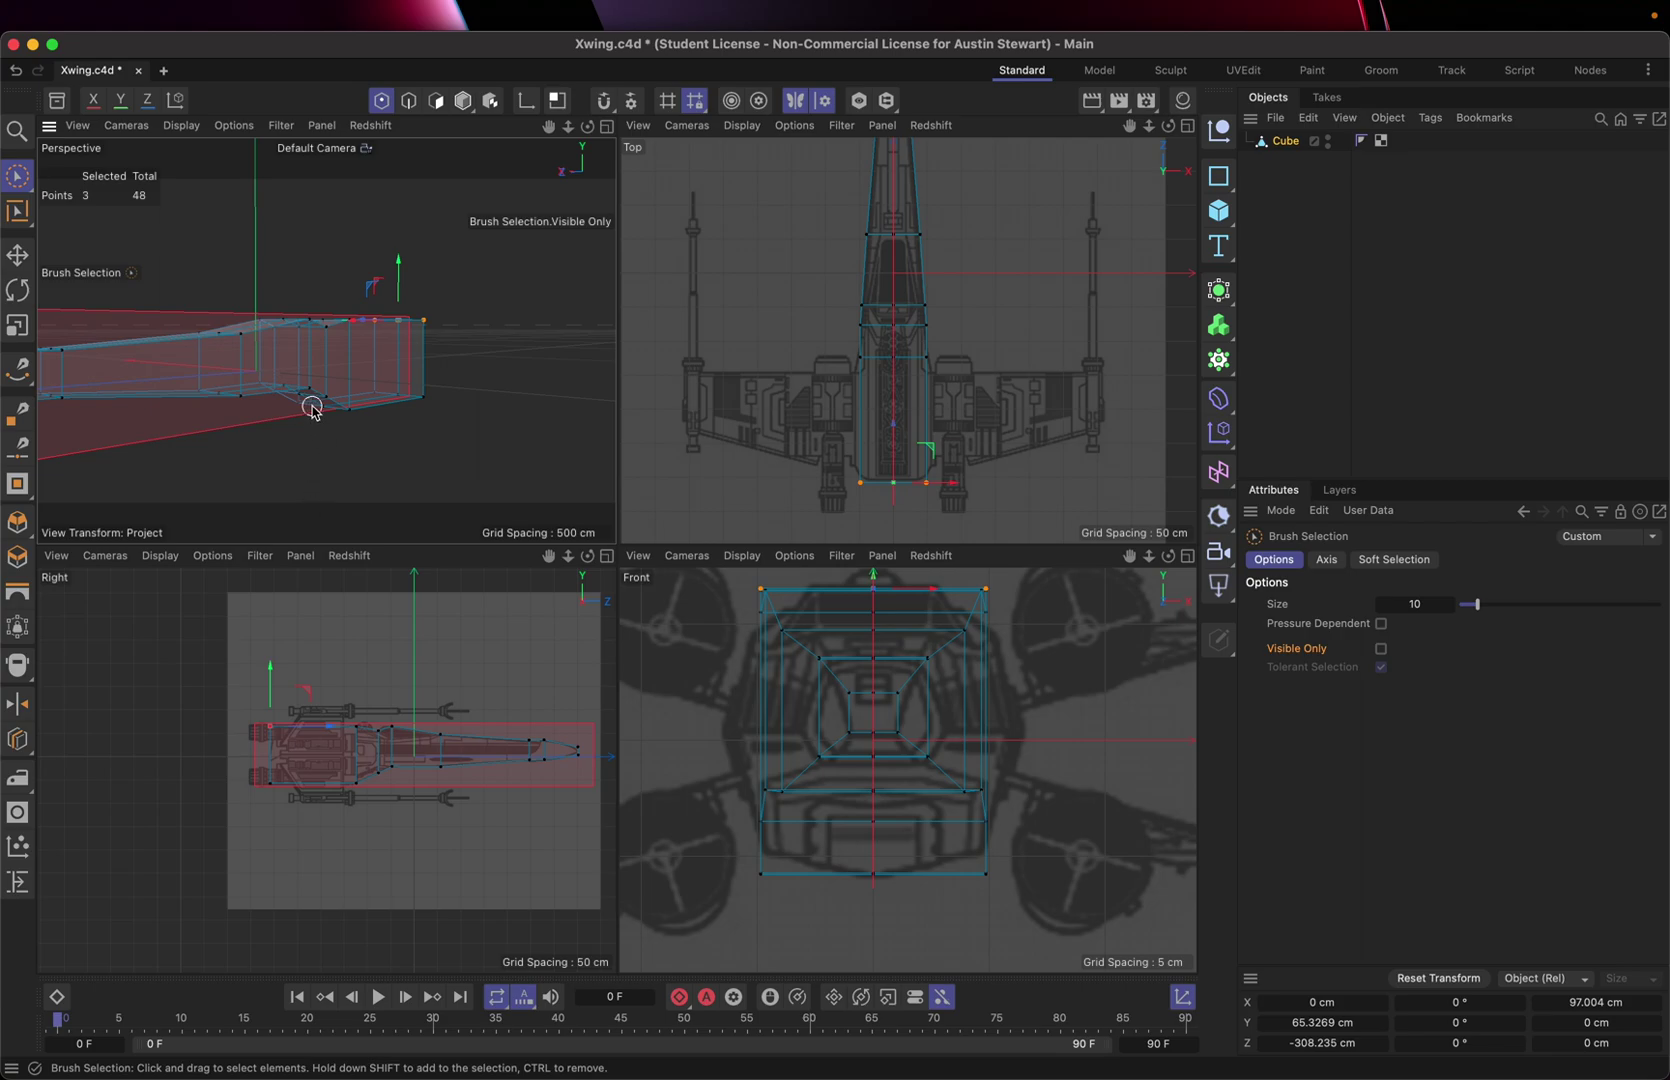
- Orbit to view the fuselage from another side and activate the Loop/Path Cut tool
alt+drag(313, 406, 570, 412)
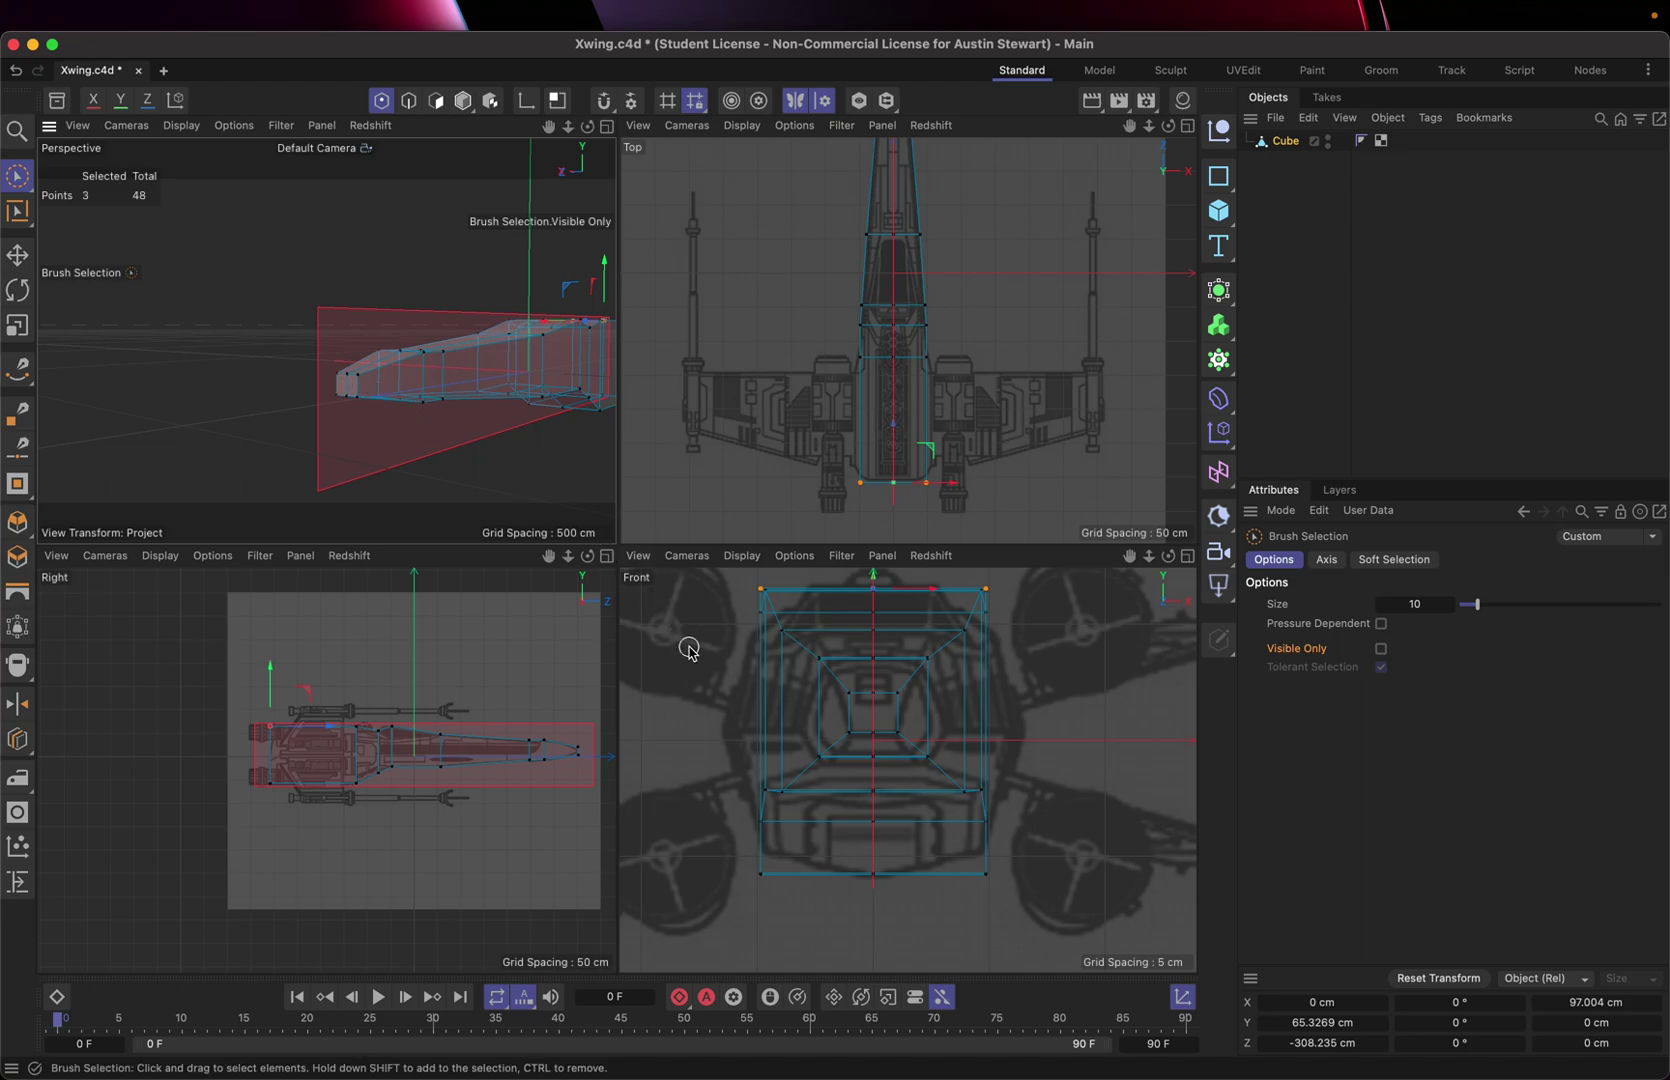
click(17, 742)
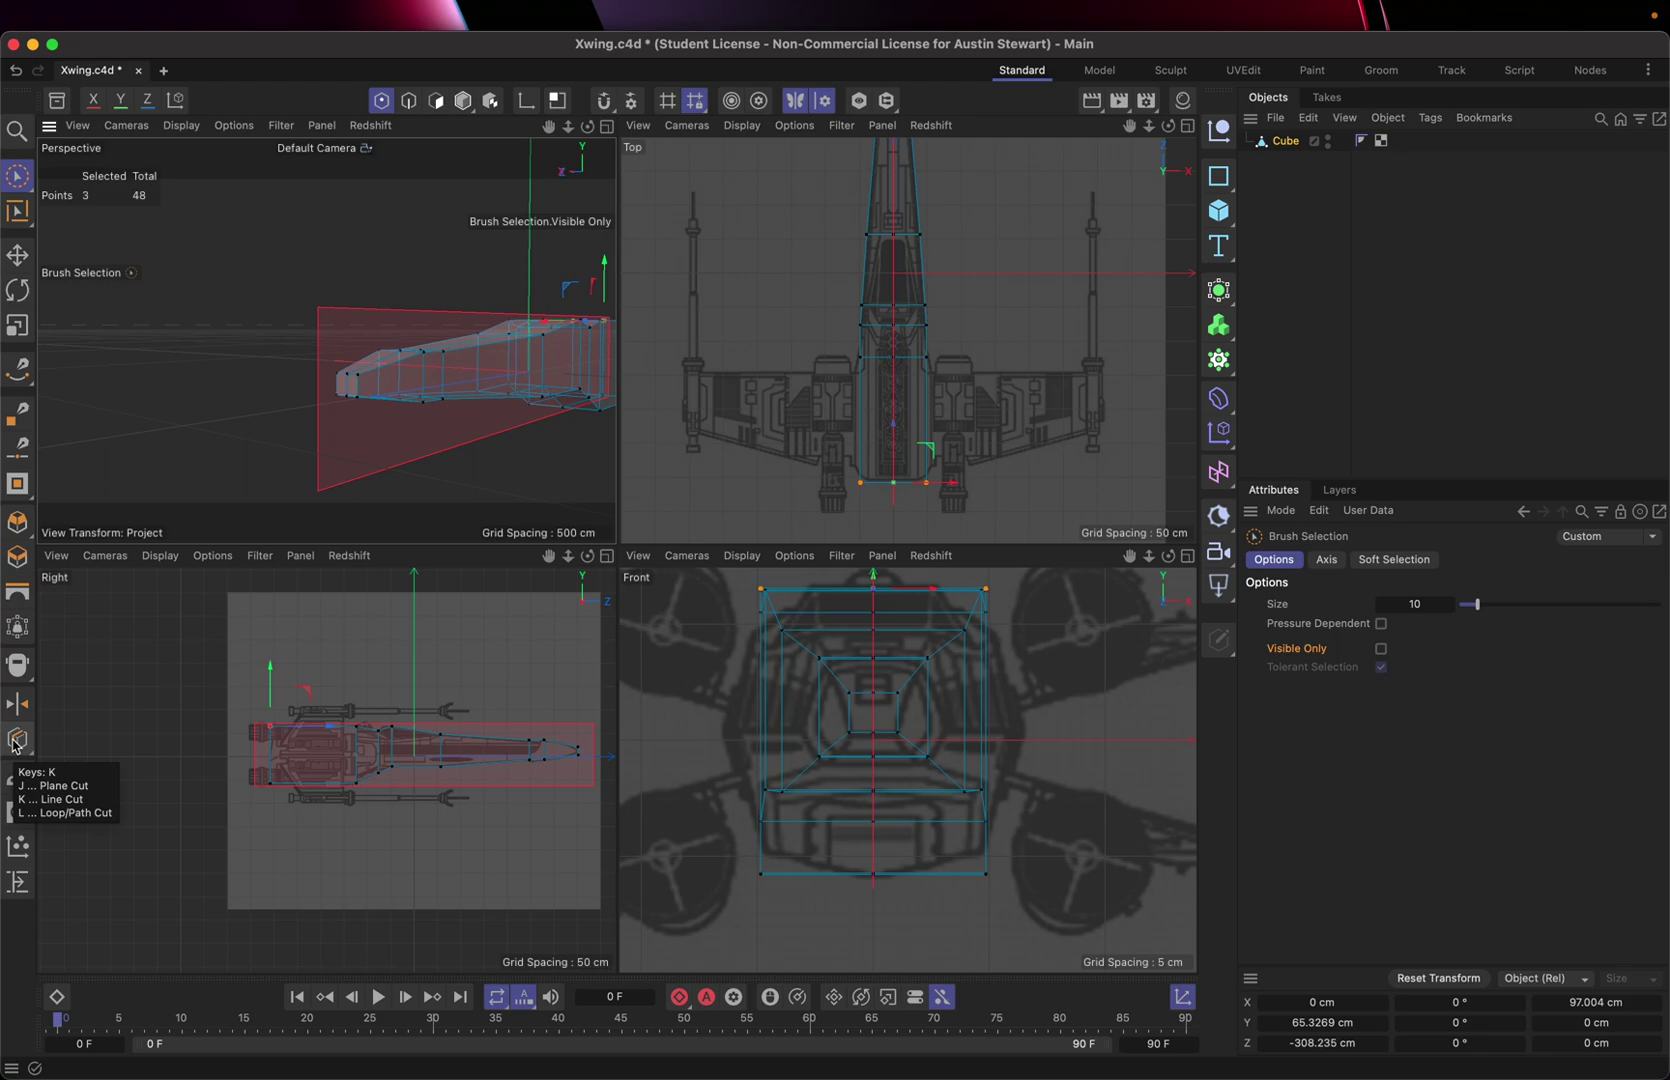
click(15, 741)
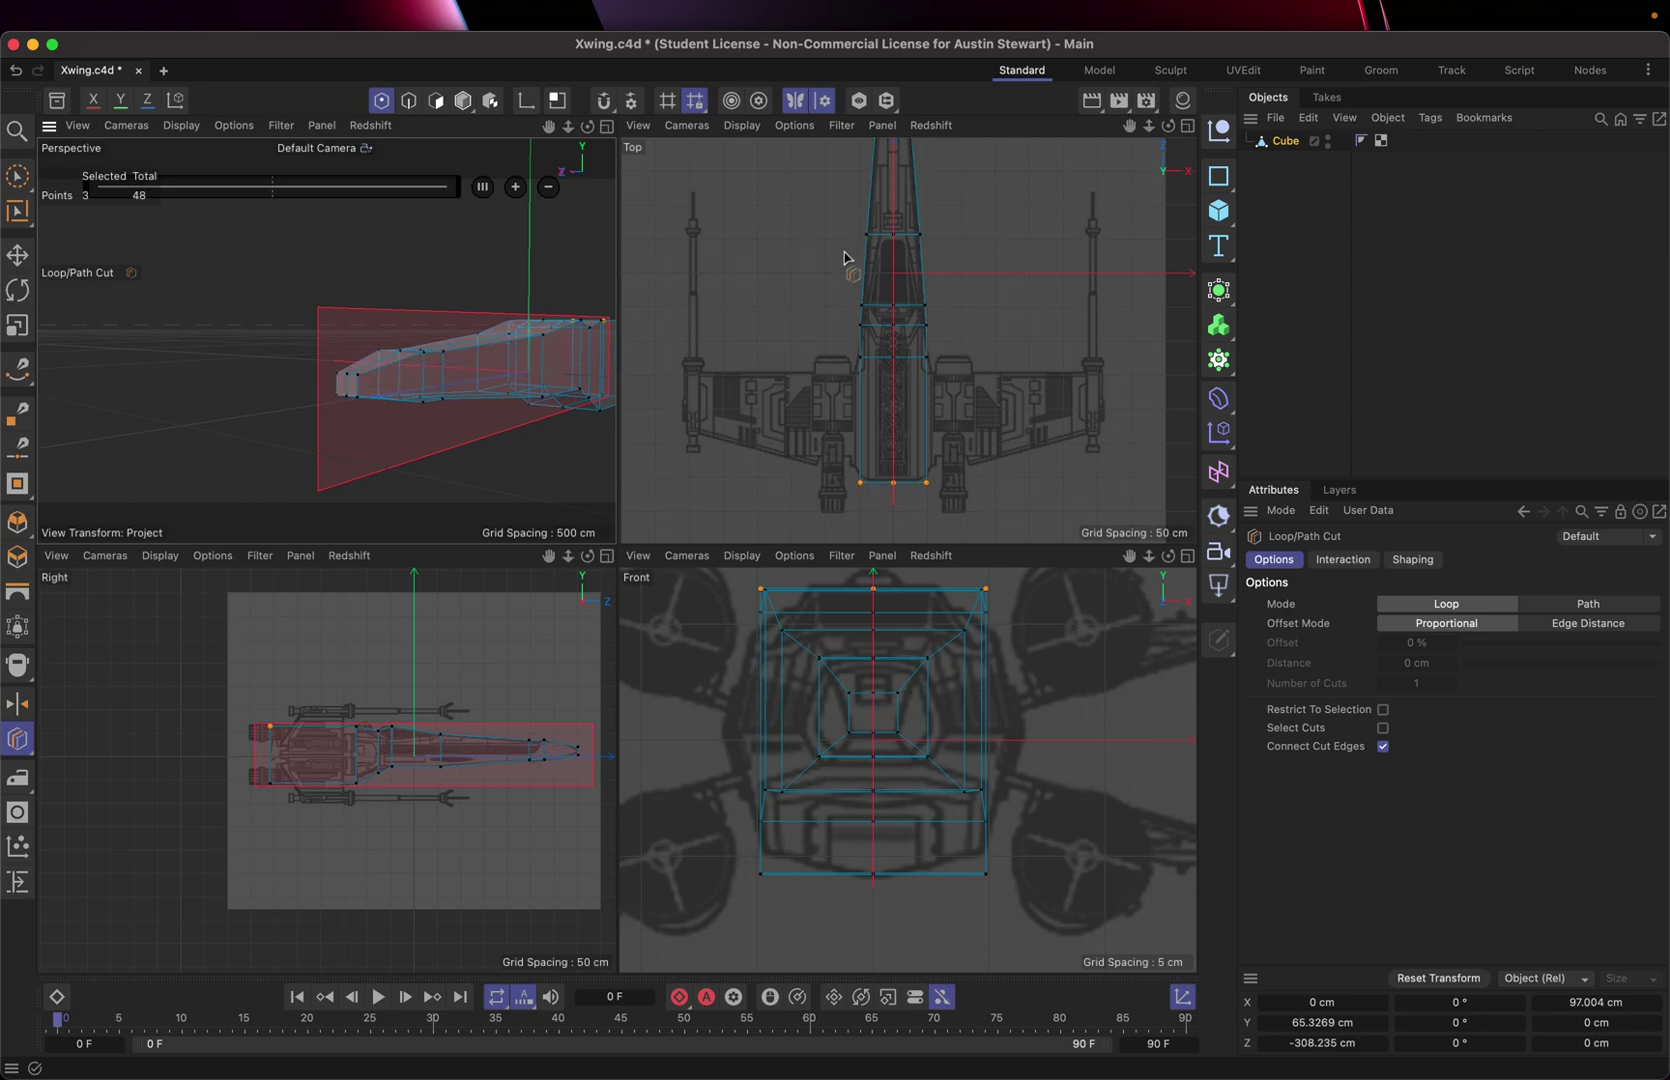
- Switch to Brush Selection, then undo the sideways slide of the nose points
click(762, 246)
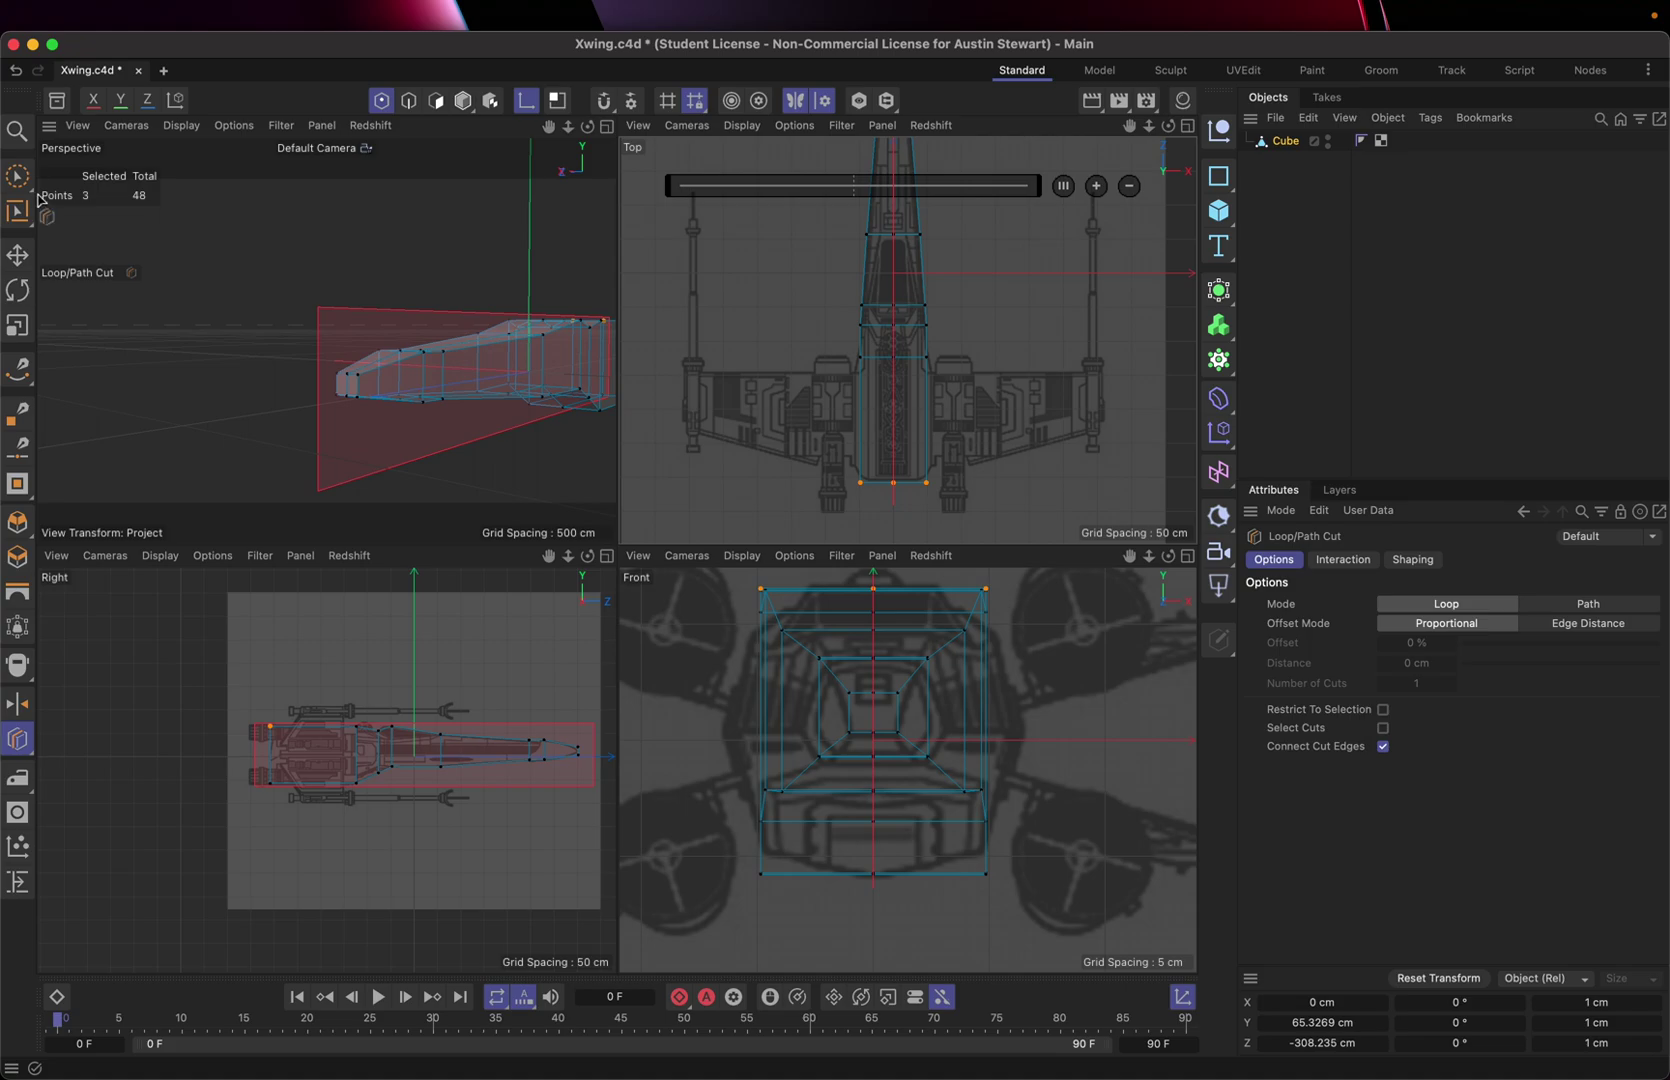
click(17, 177)
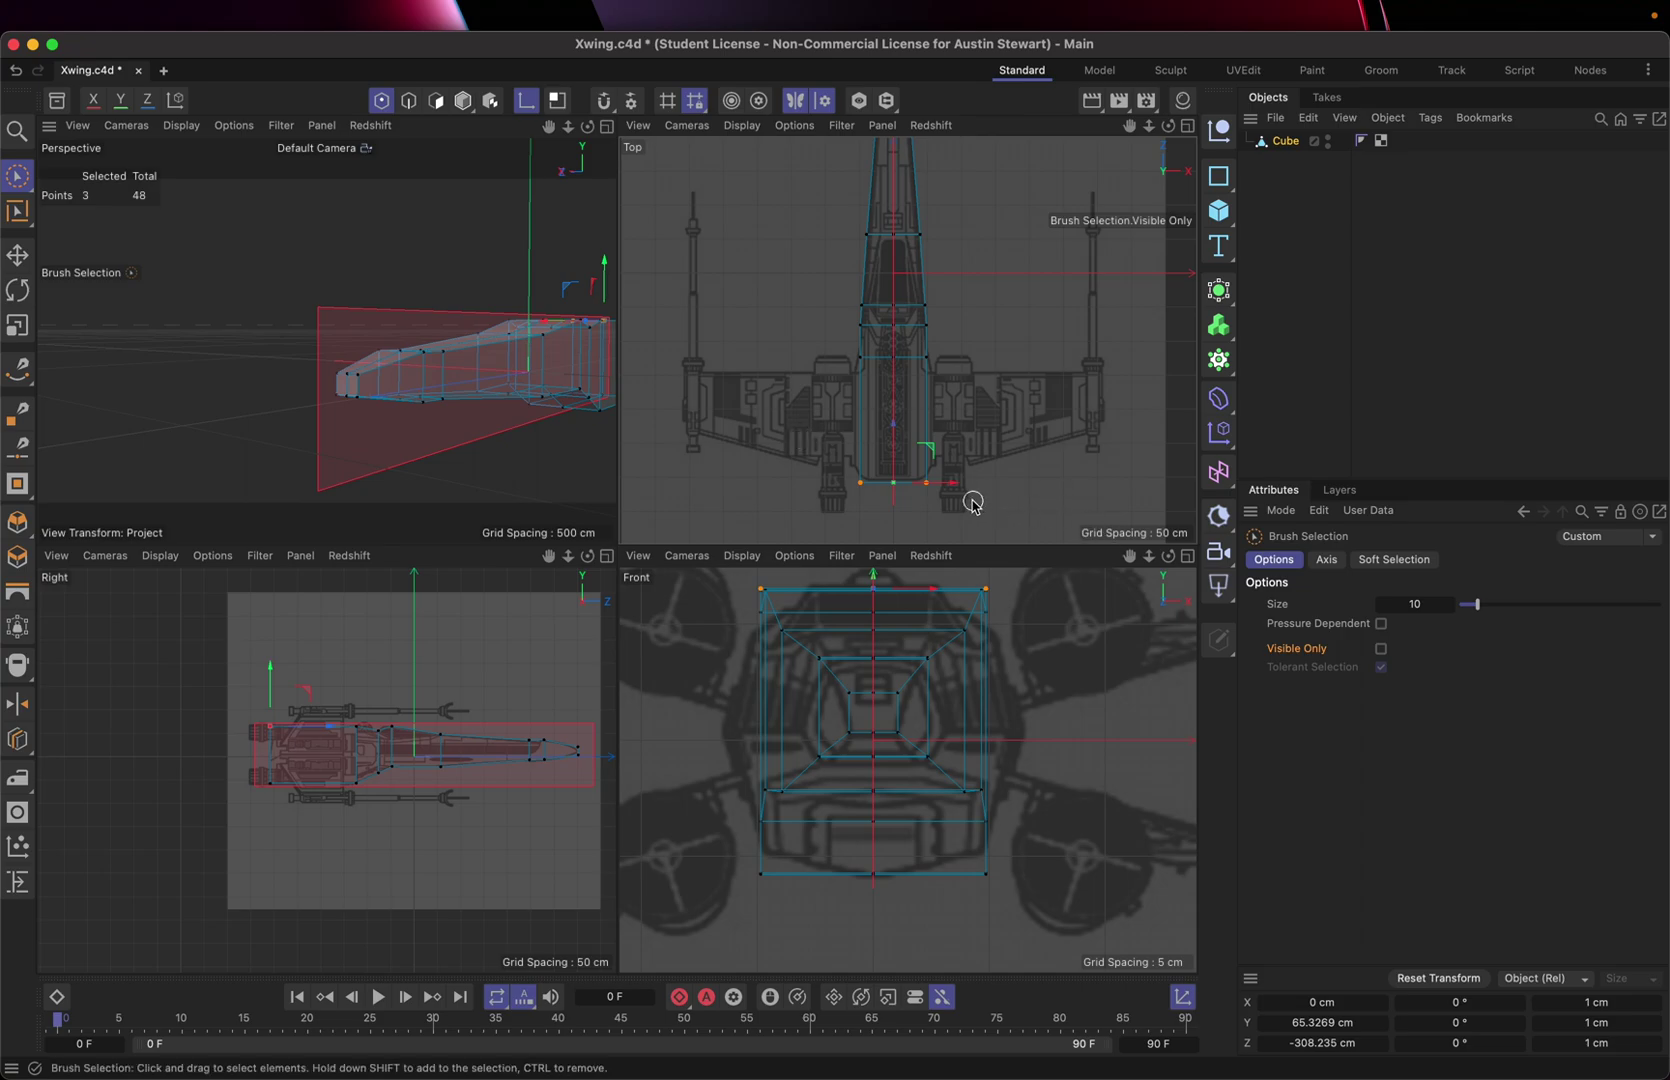
drag(958, 491, 1113, 505)
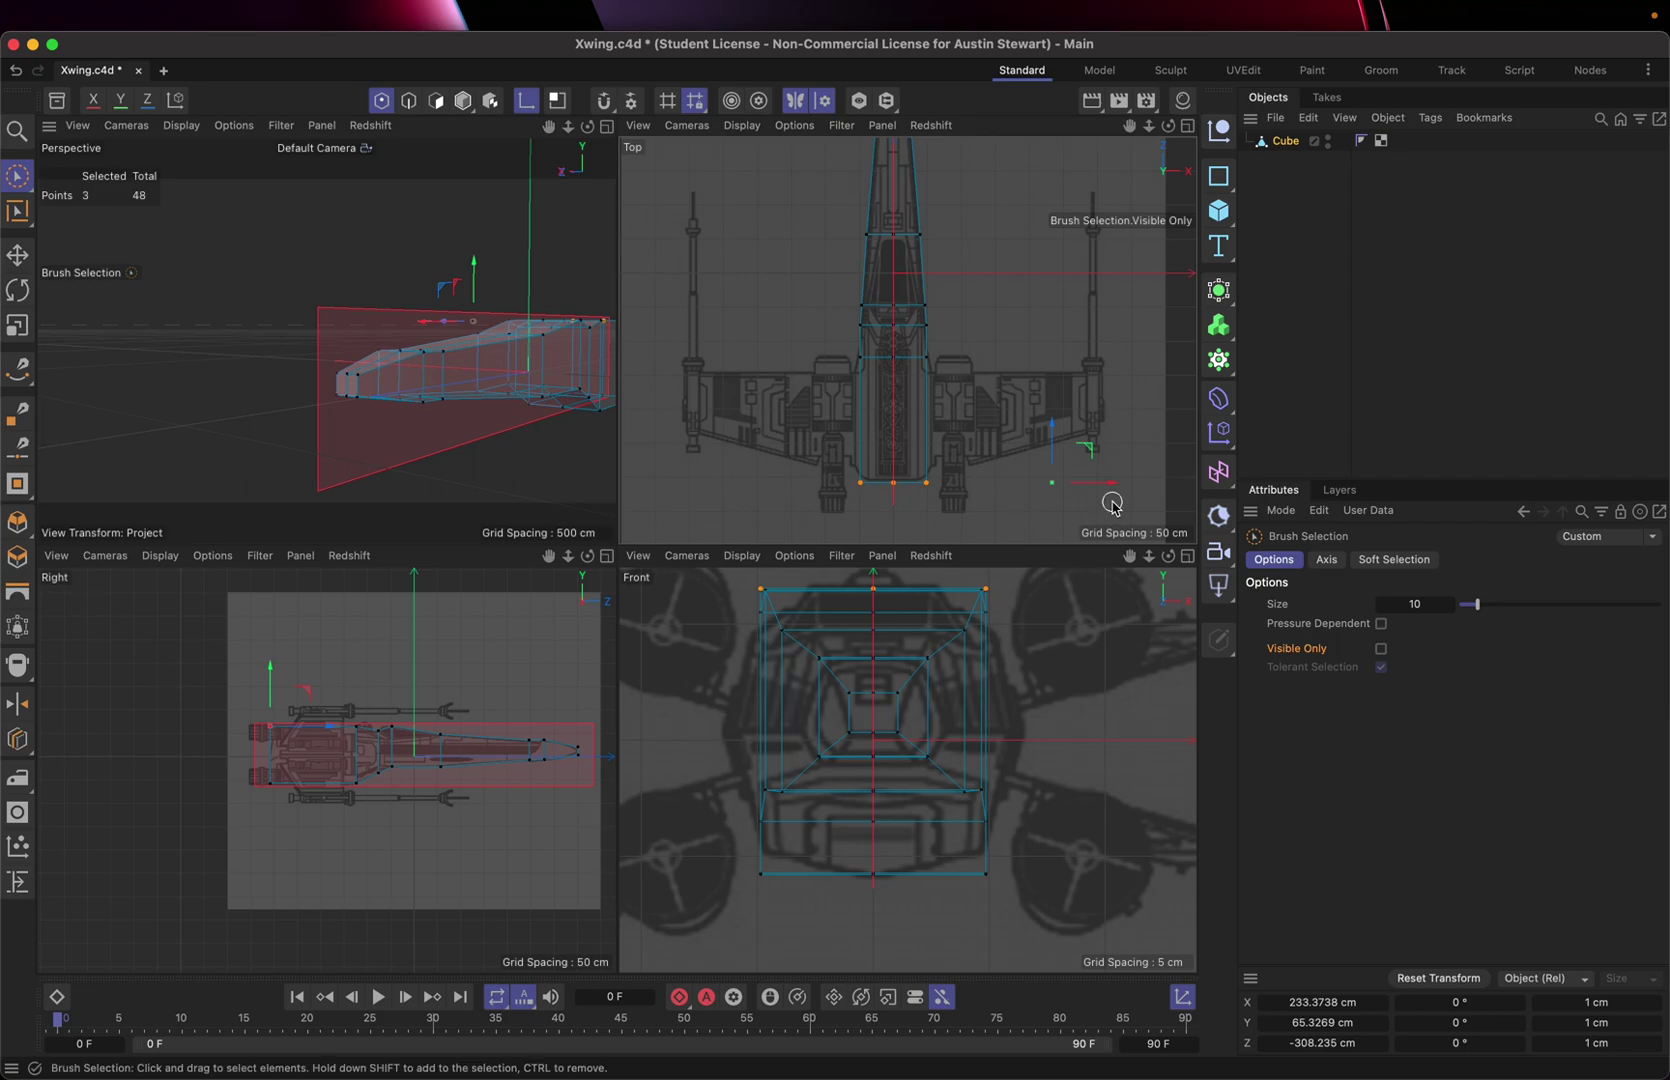
key(super+z)
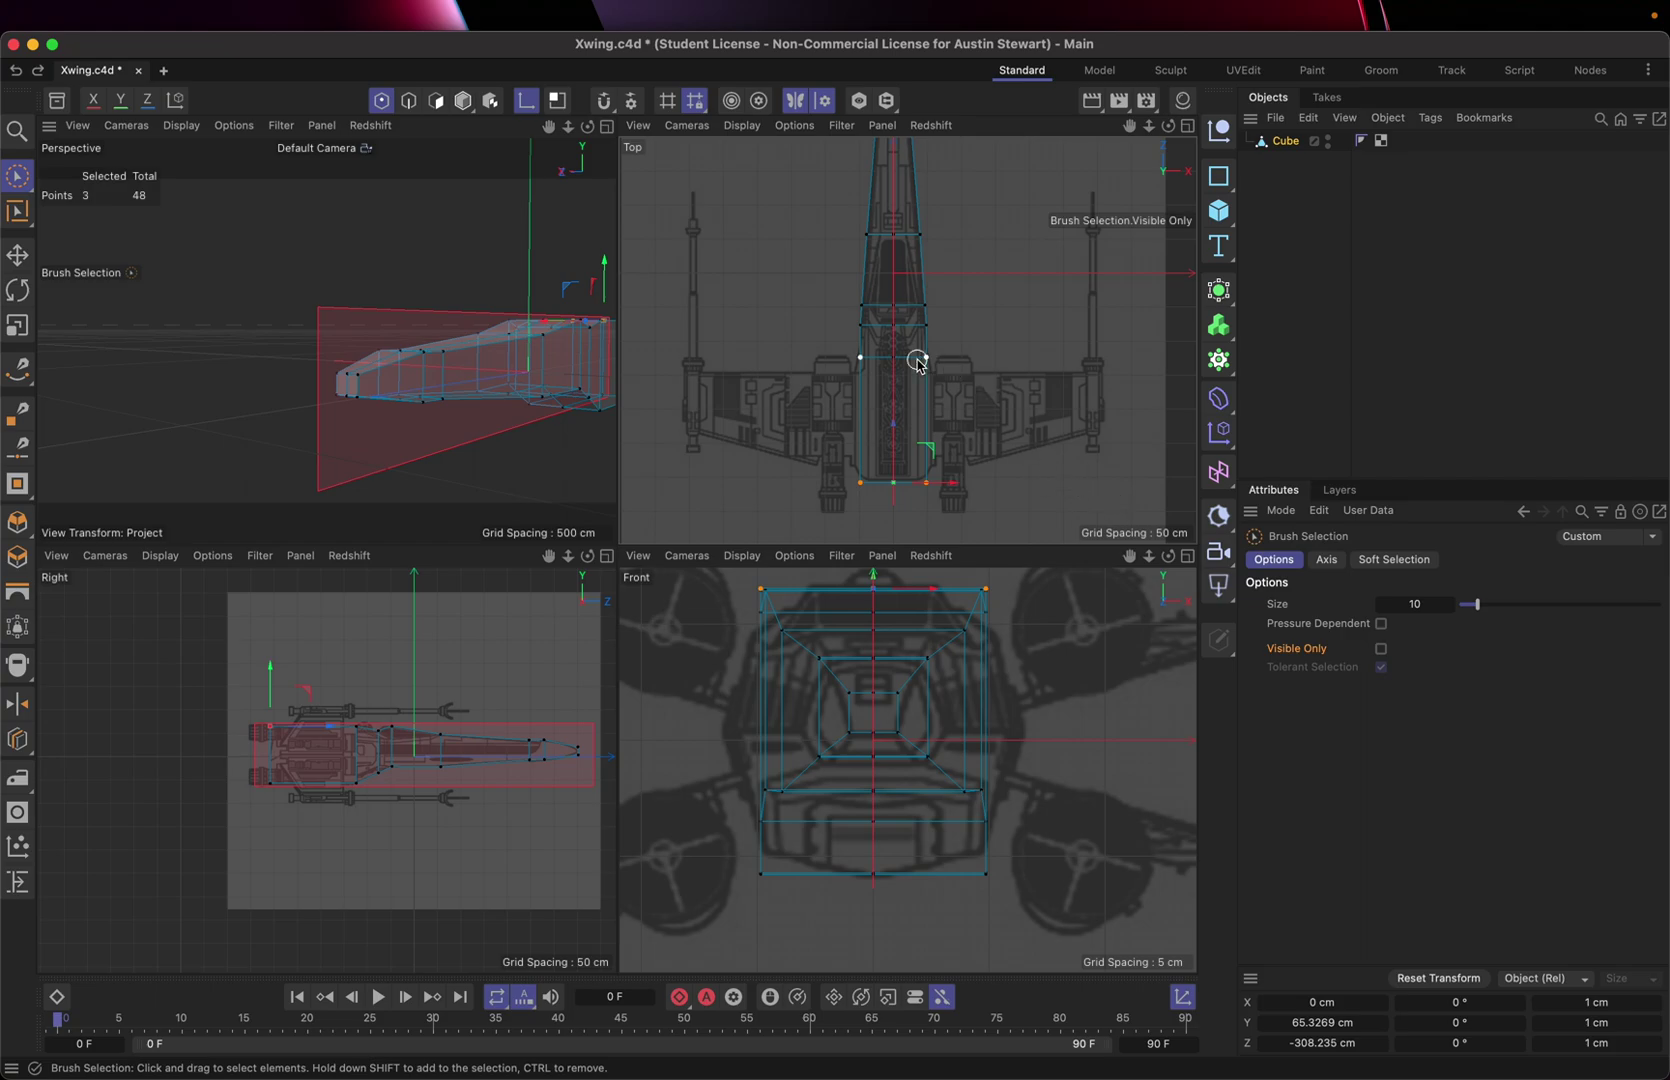
- Move the object's axis about 49 cm sideways, then turn axis editing off with L
click(526, 101)
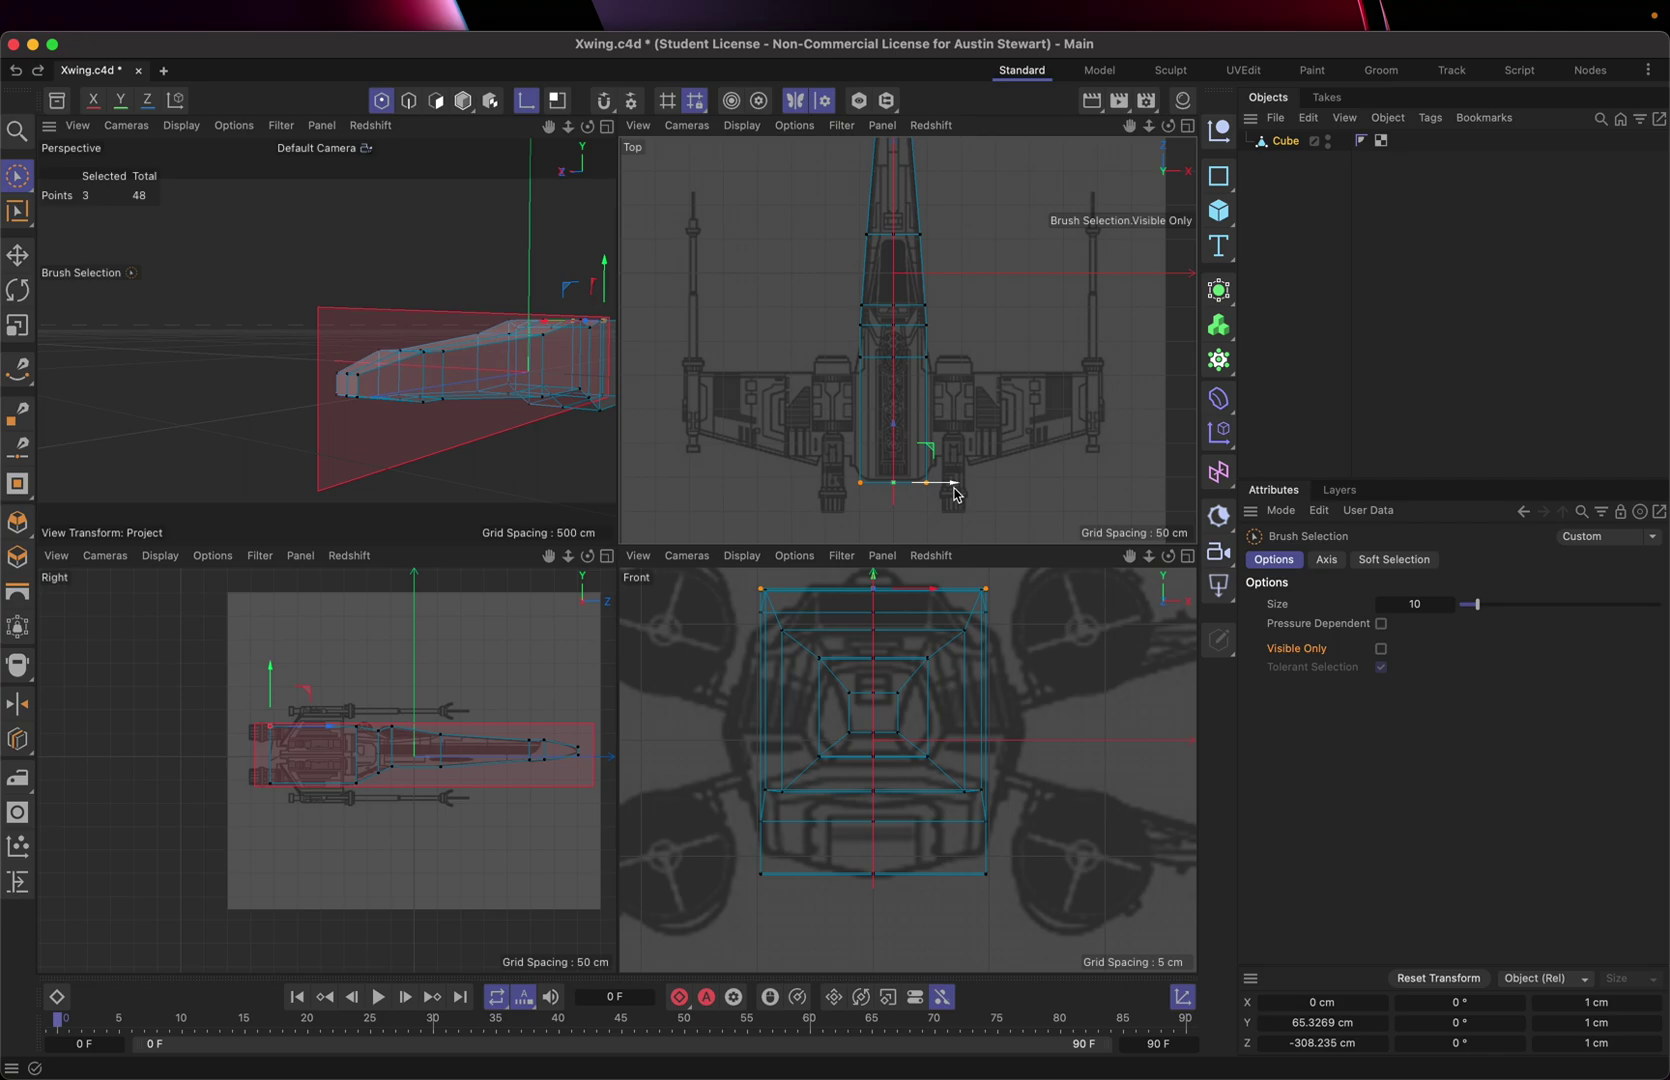
drag(952, 484, 988, 489)
key(l)
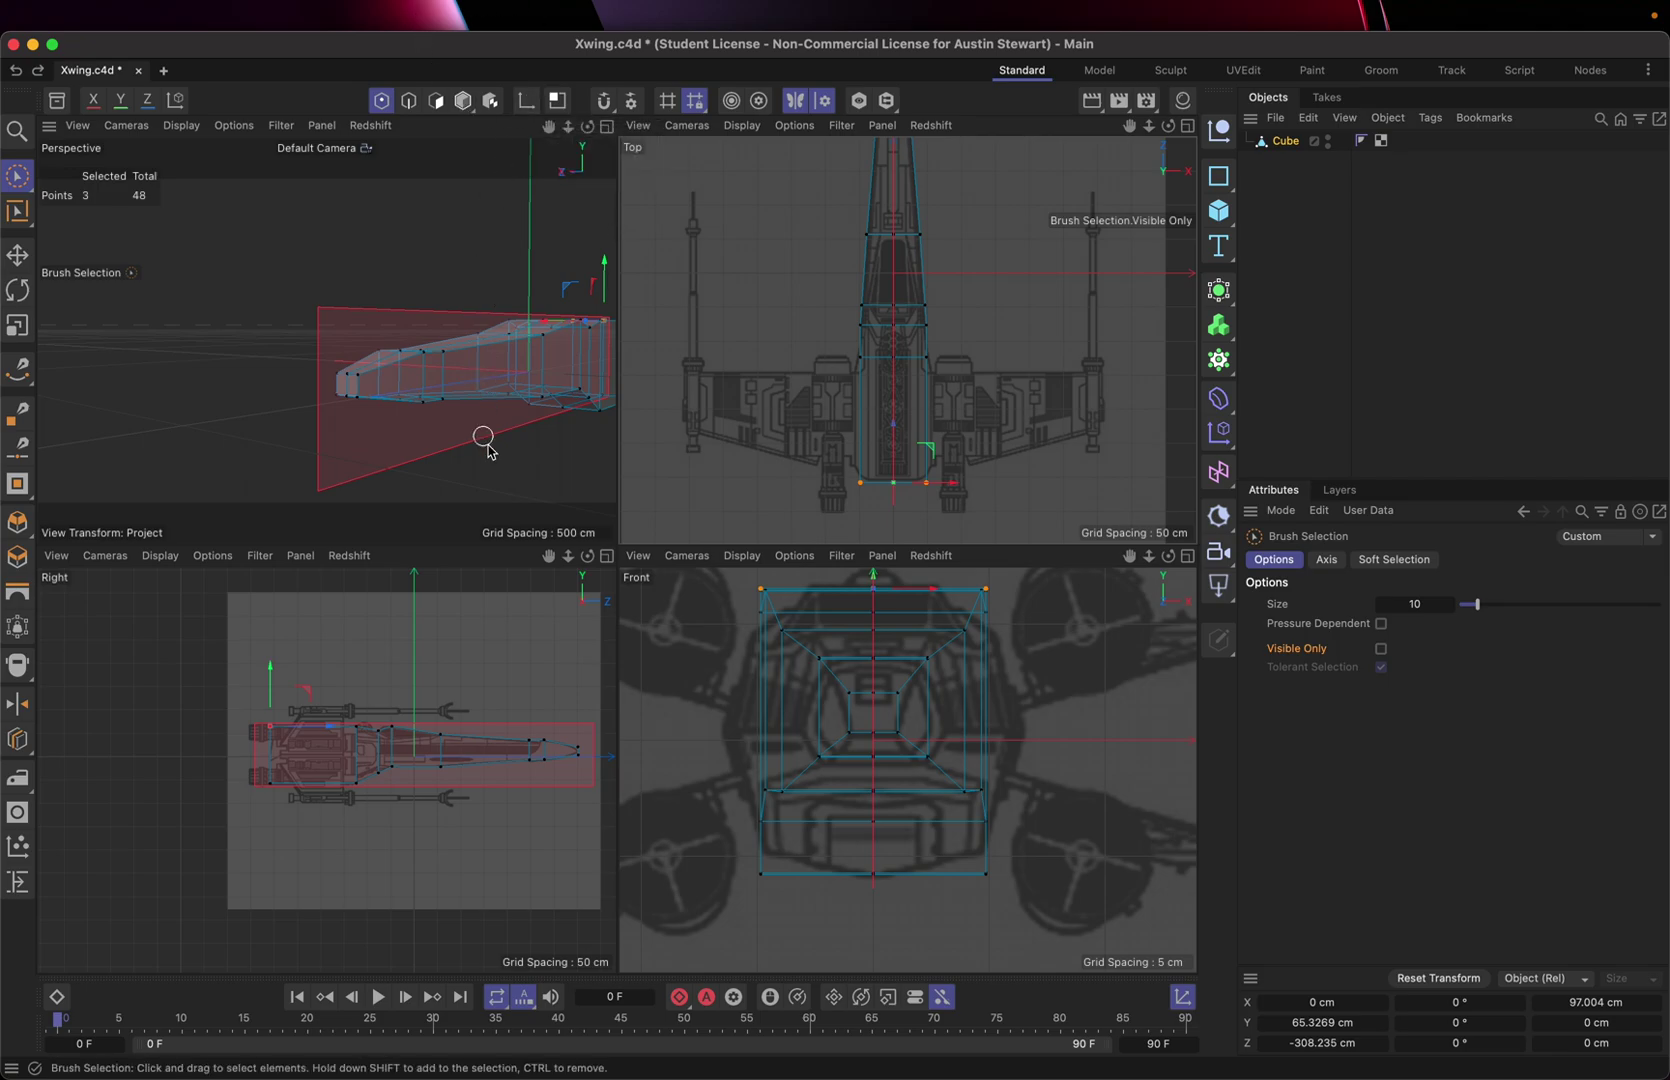
- Maximize and recentre the Right side view, then activate Loop/Path Cut and show the cutting tools
click(607, 555)
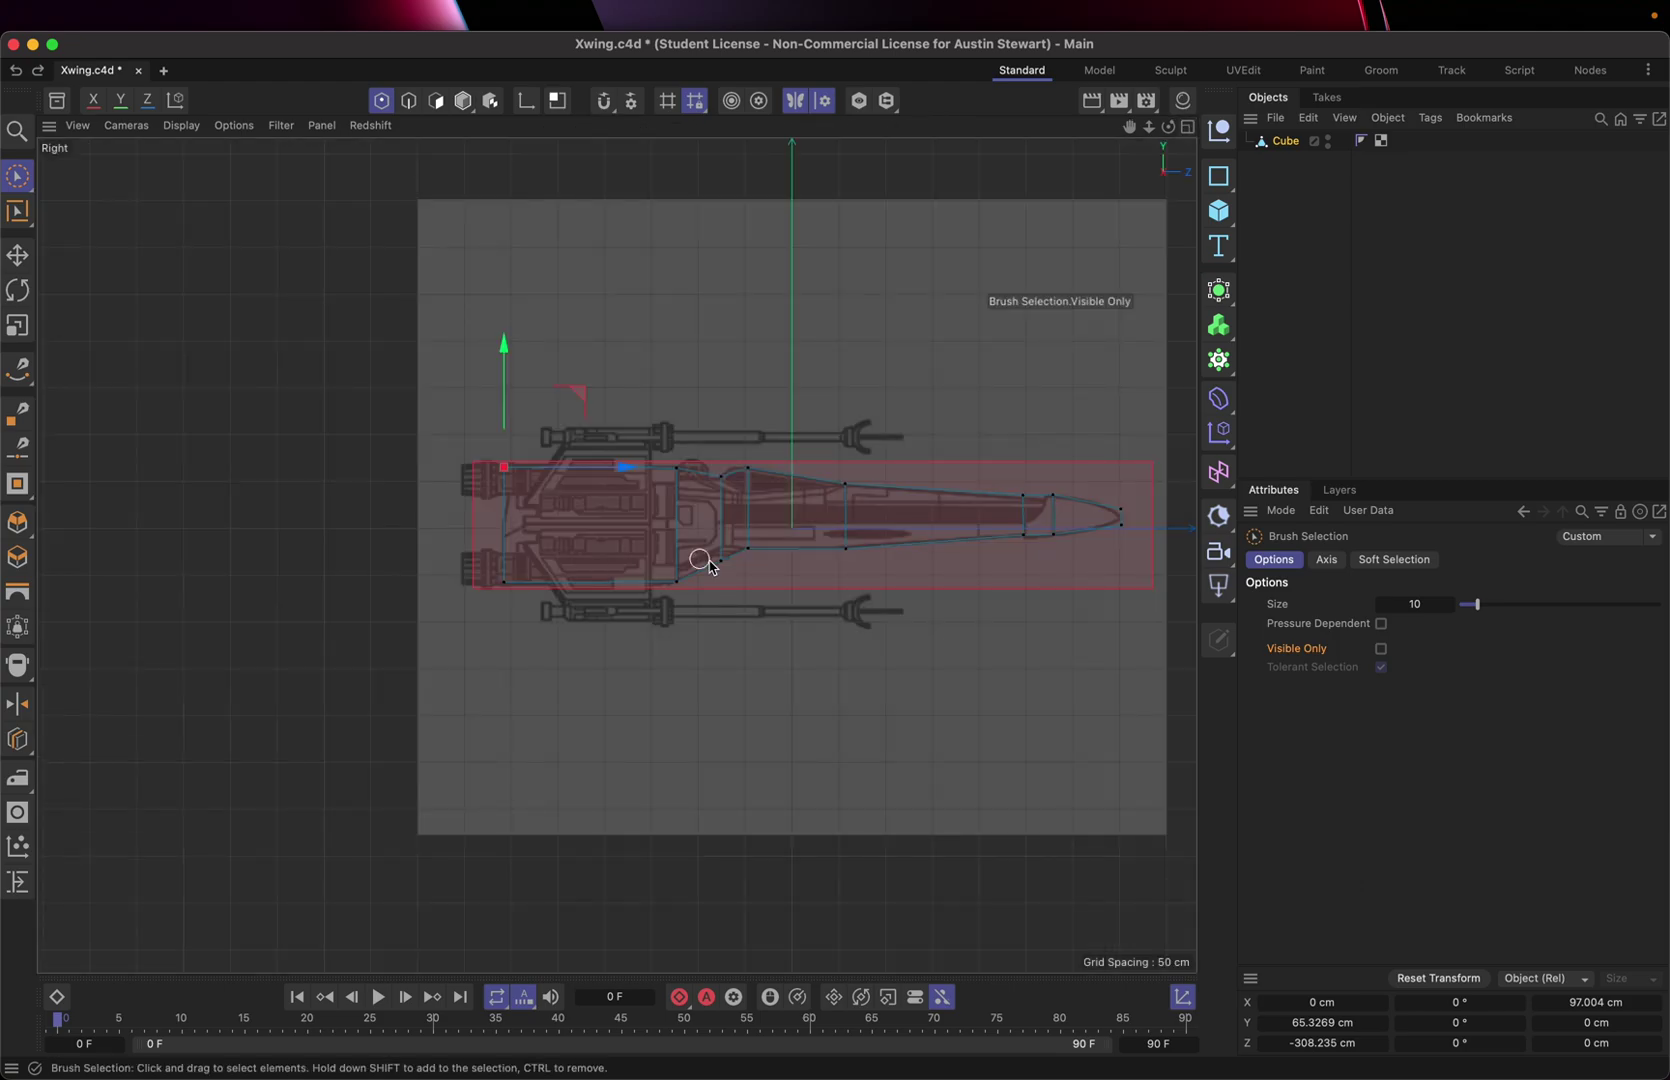
alt+middle_drag(793, 678, 641, 674)
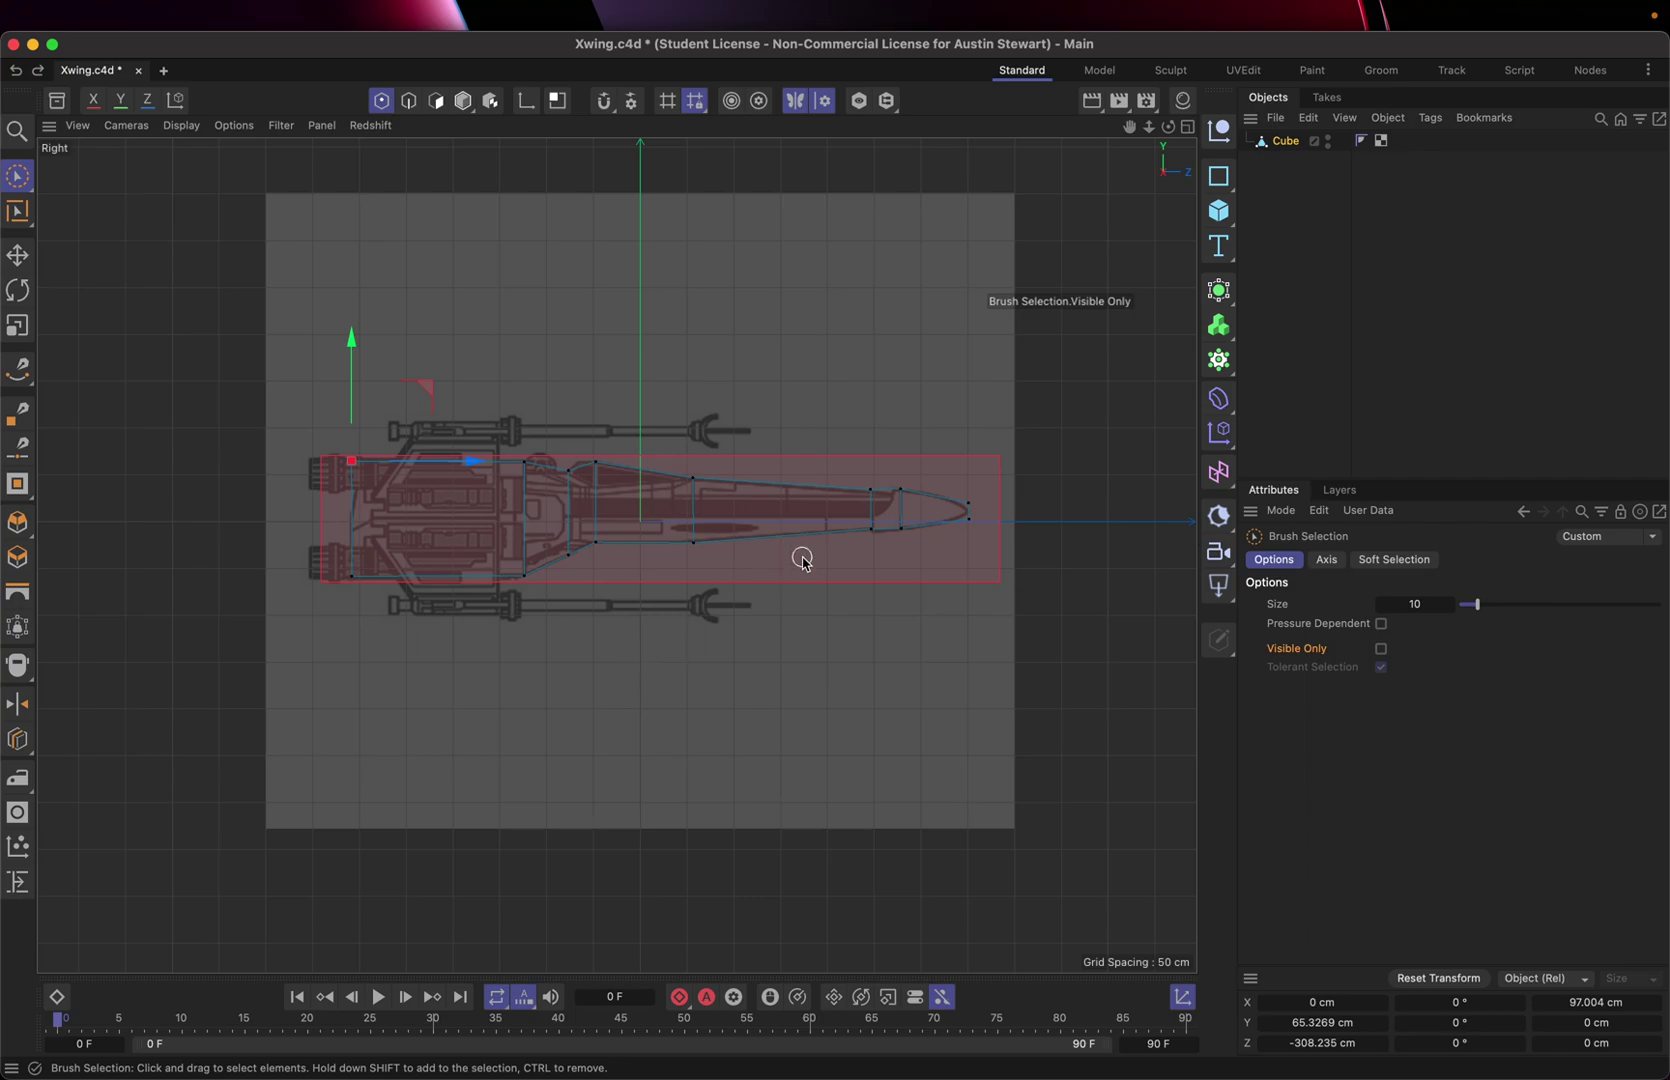
key(m)
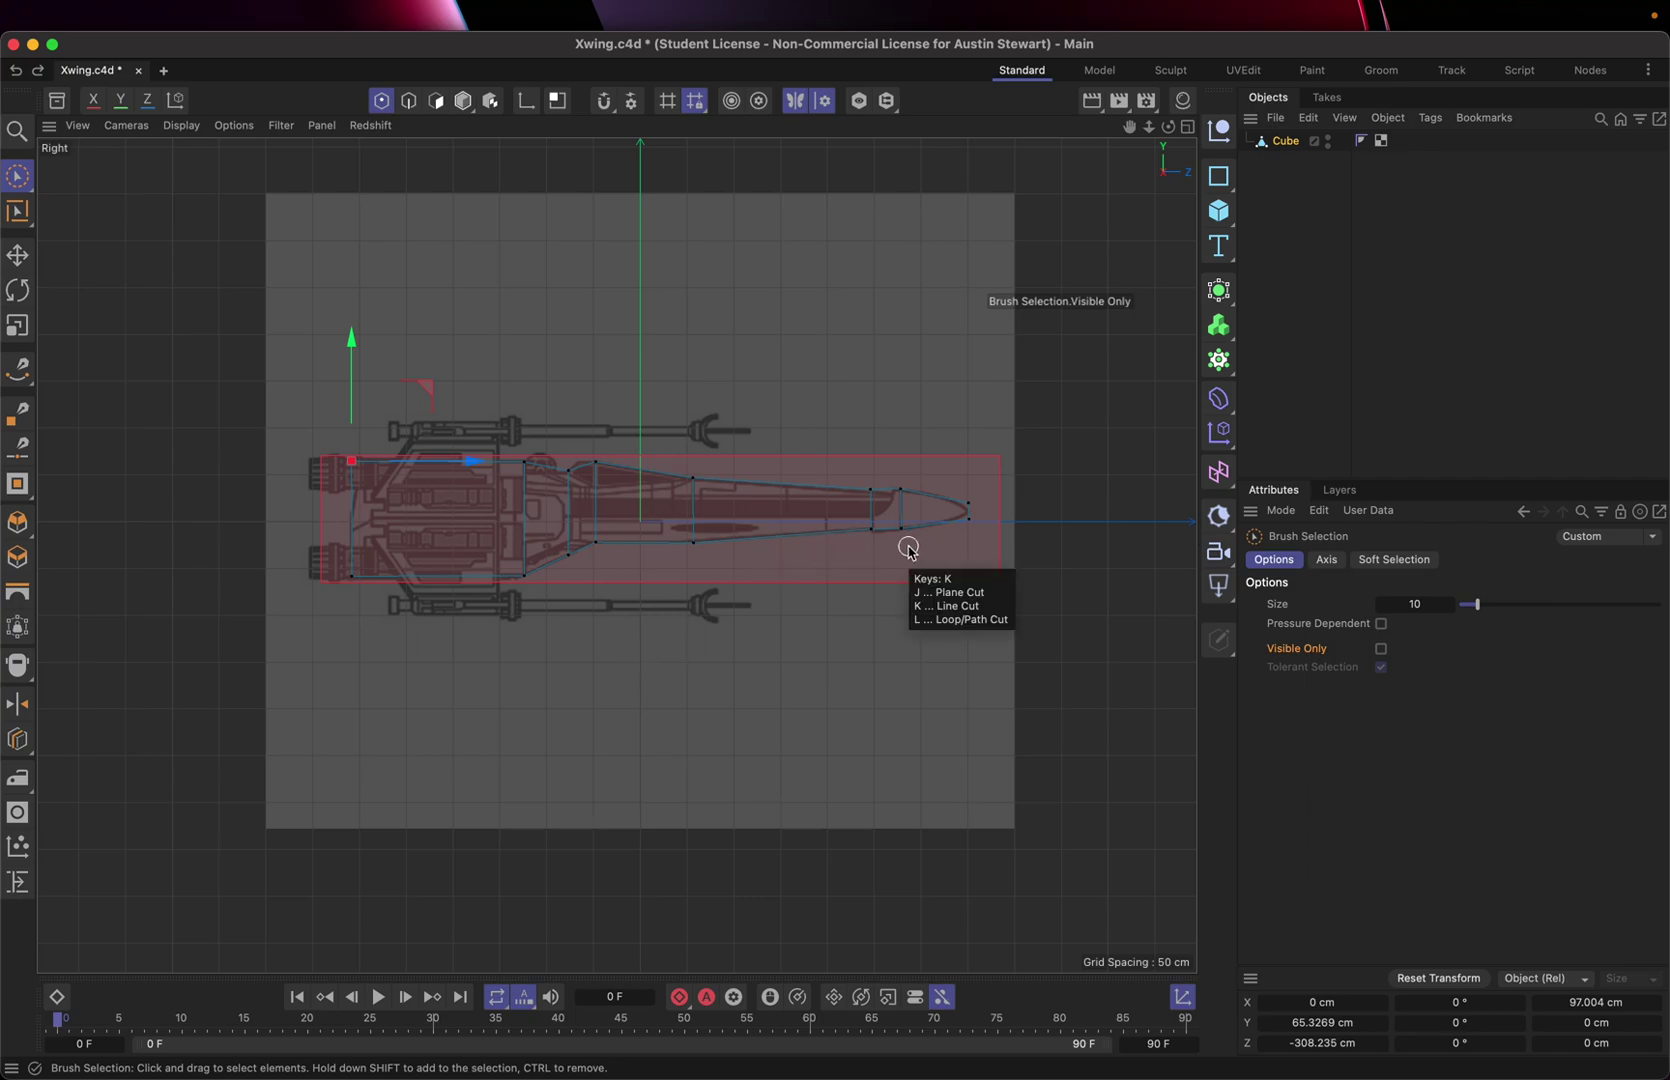
key(l)
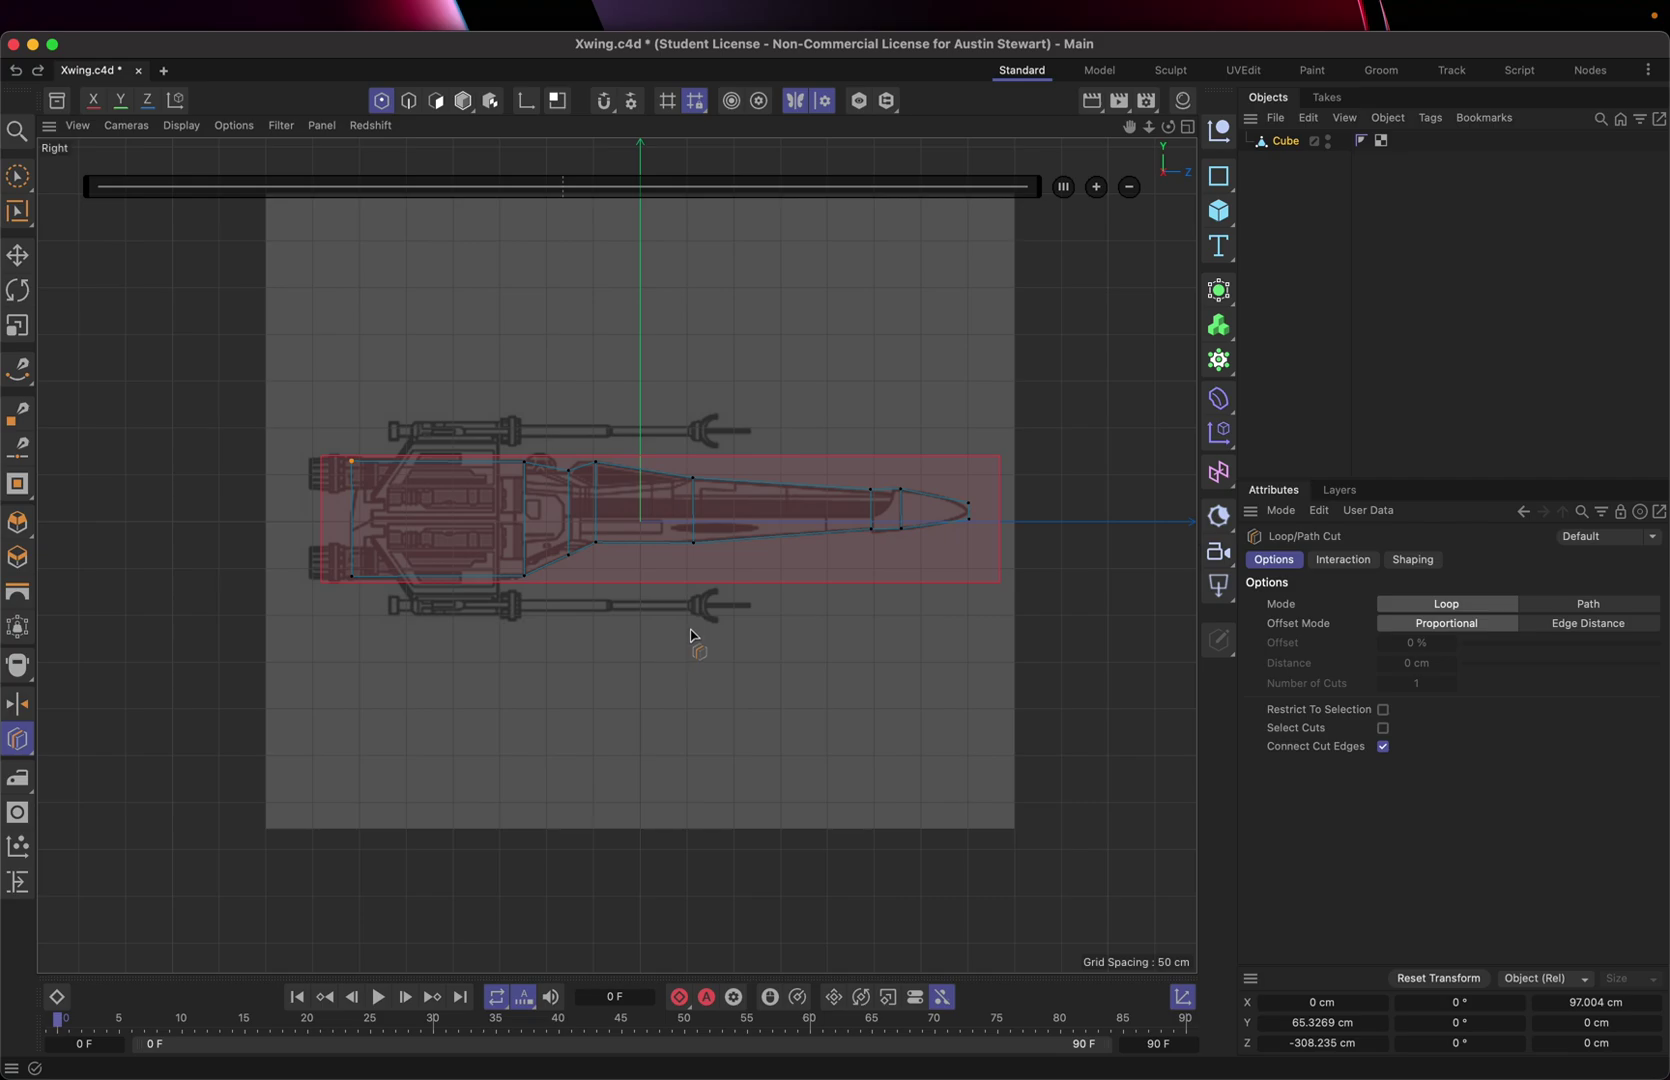
scroll(690, 635, up, 2)
scroll(682, 626, up, 8)
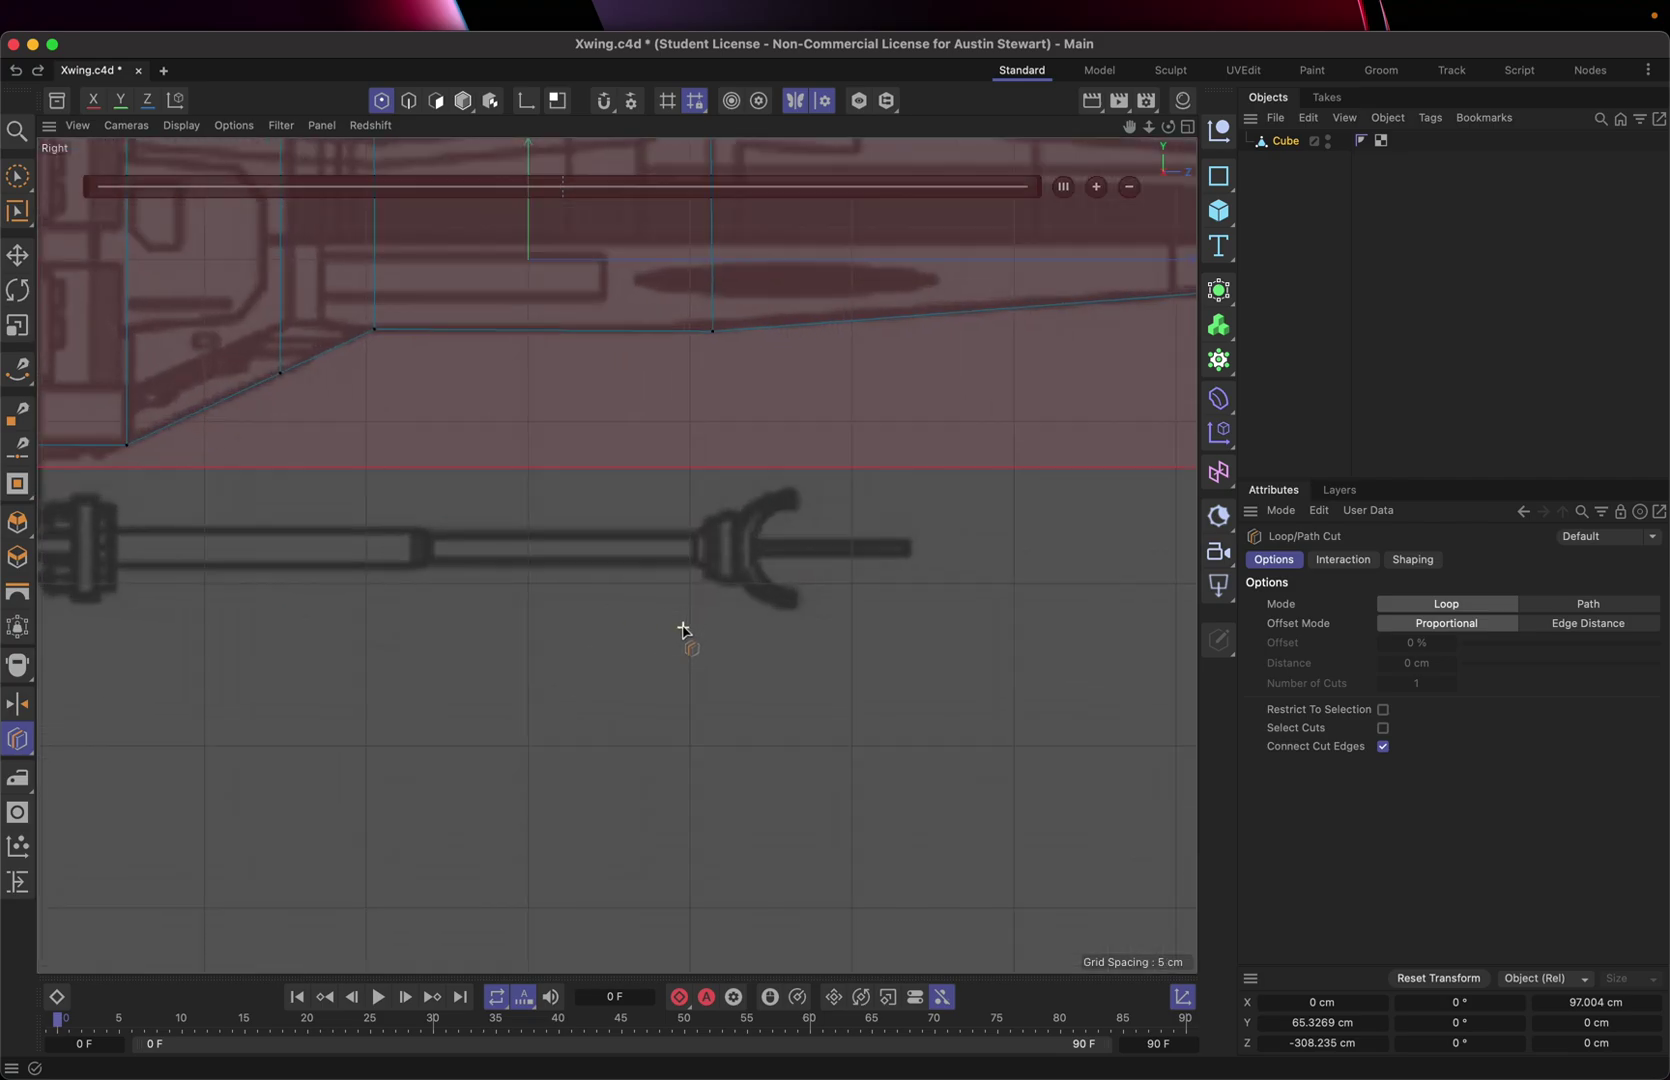
scroll(683, 628, down, 10)
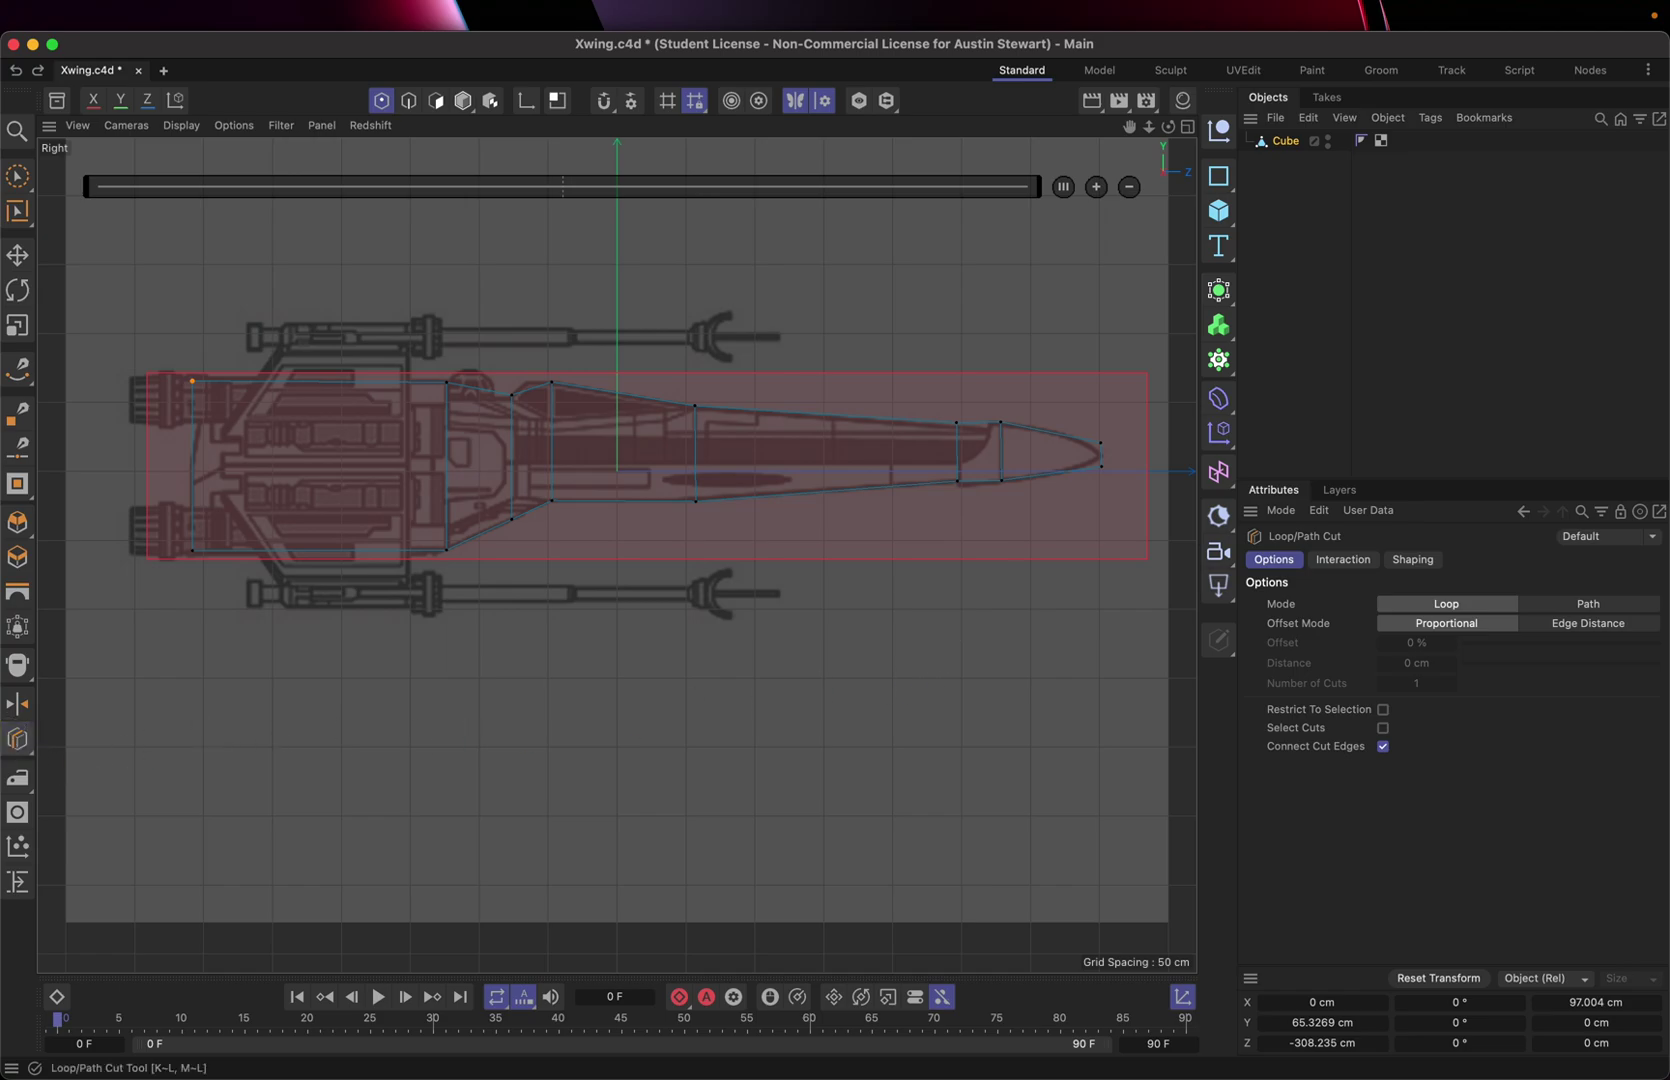
click(17, 739)
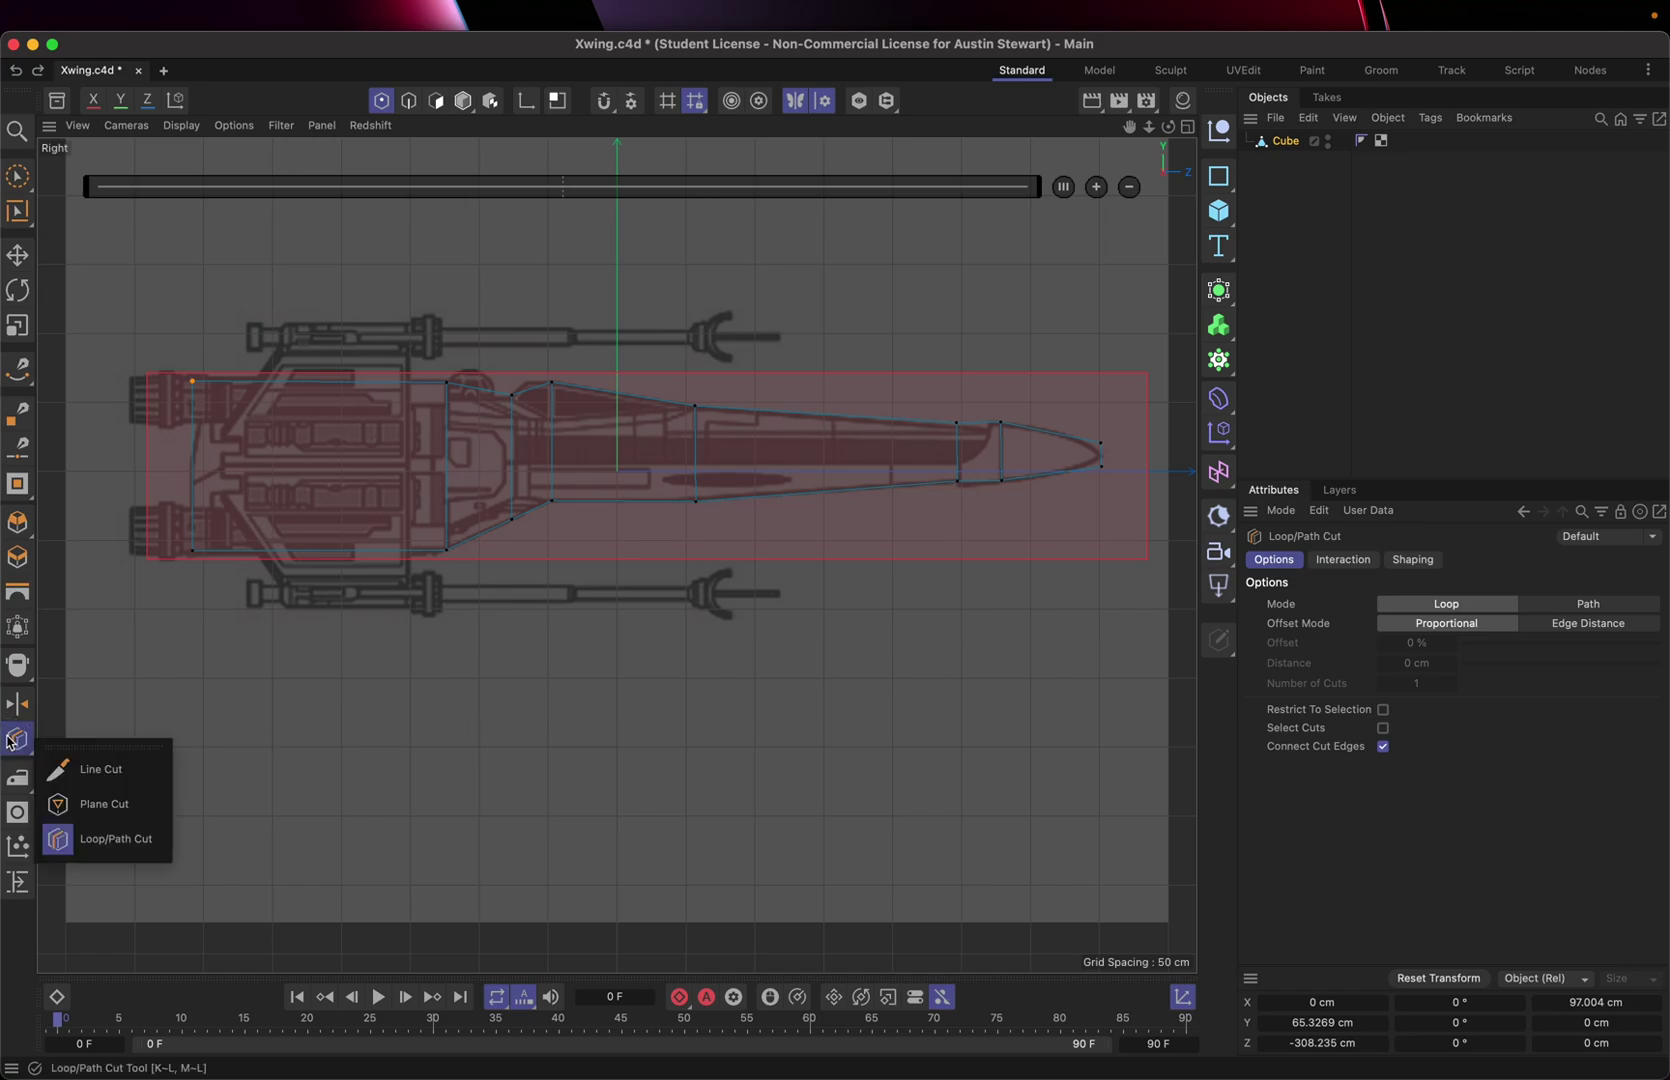
- Set up Line Cut with Visible Only off and Cut slice mode, zoomed on the nose tip
click(103, 769)
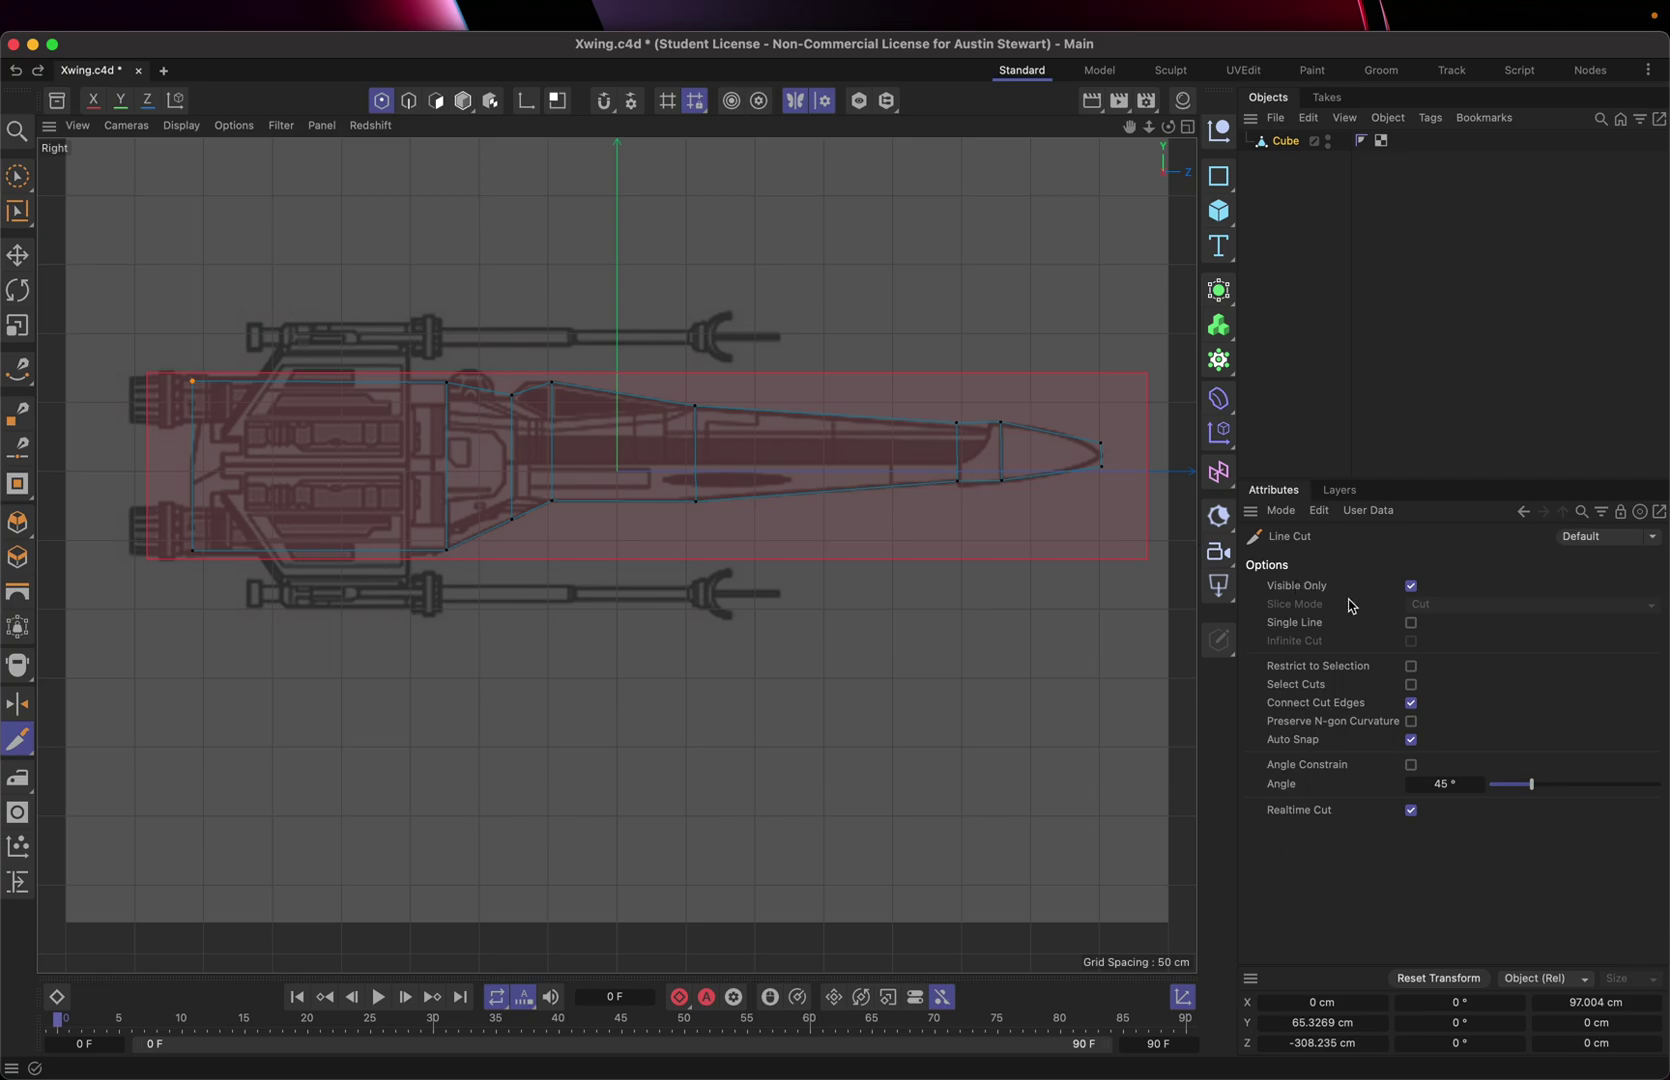
click(1411, 587)
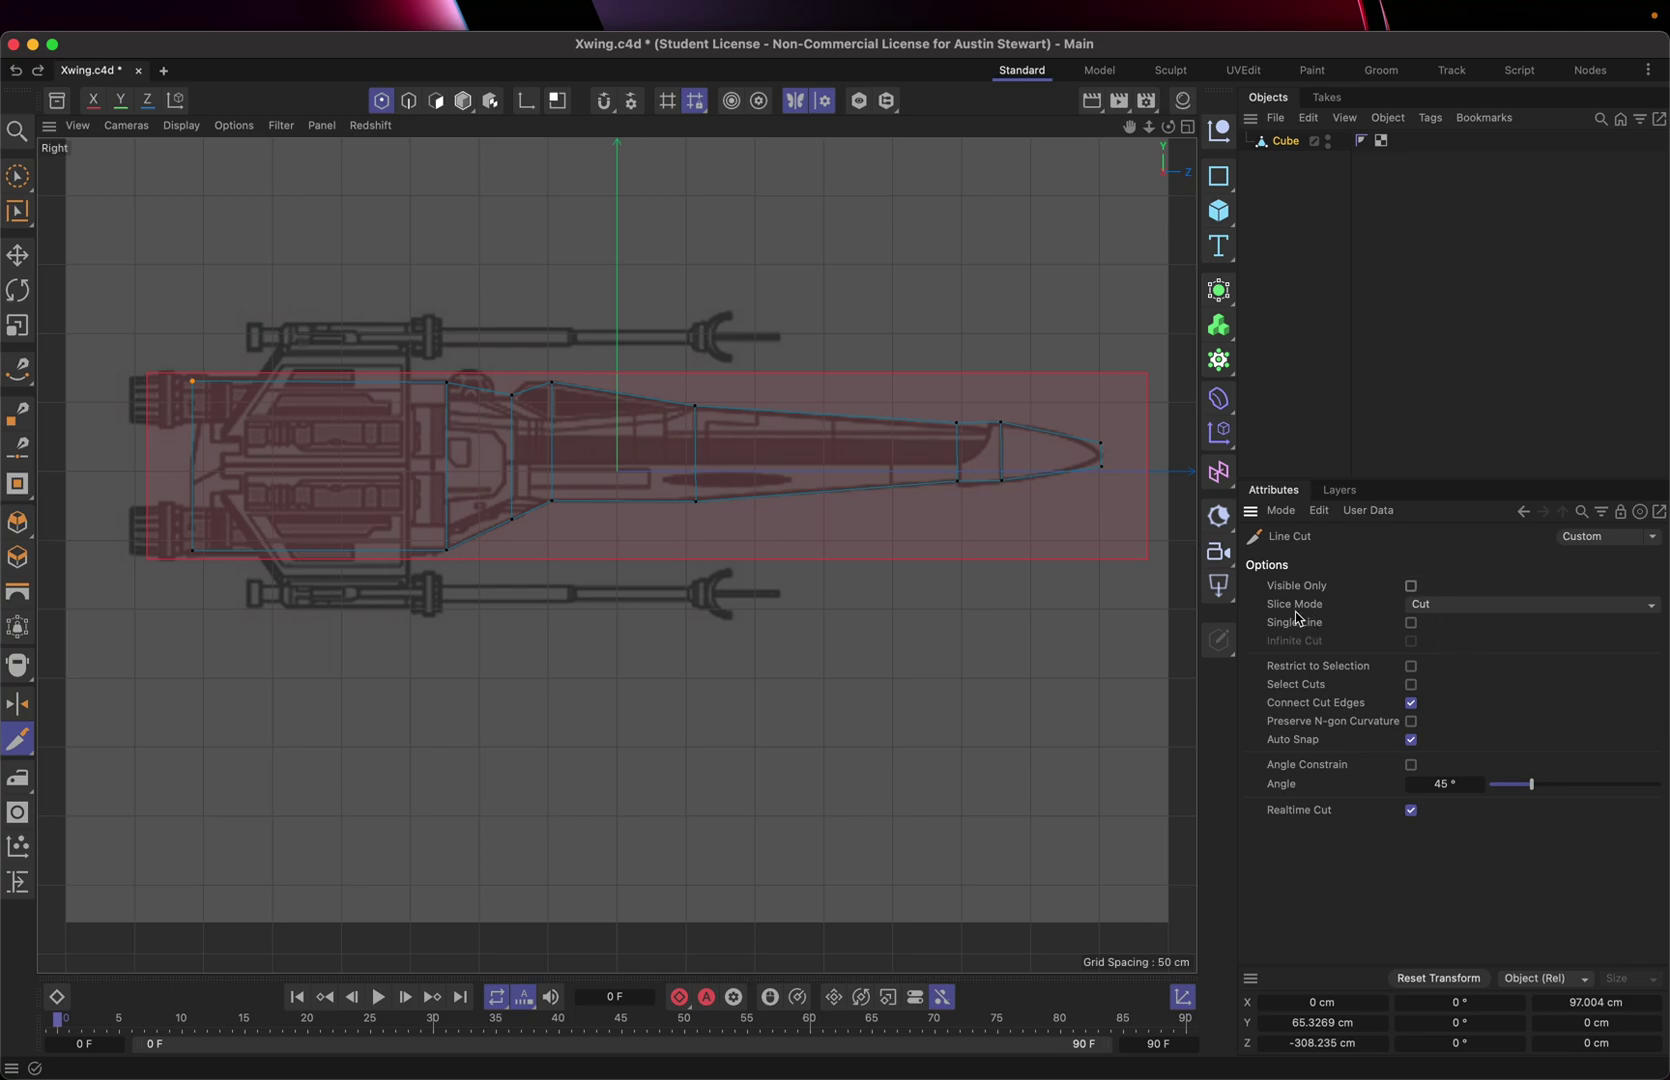
click(1446, 606)
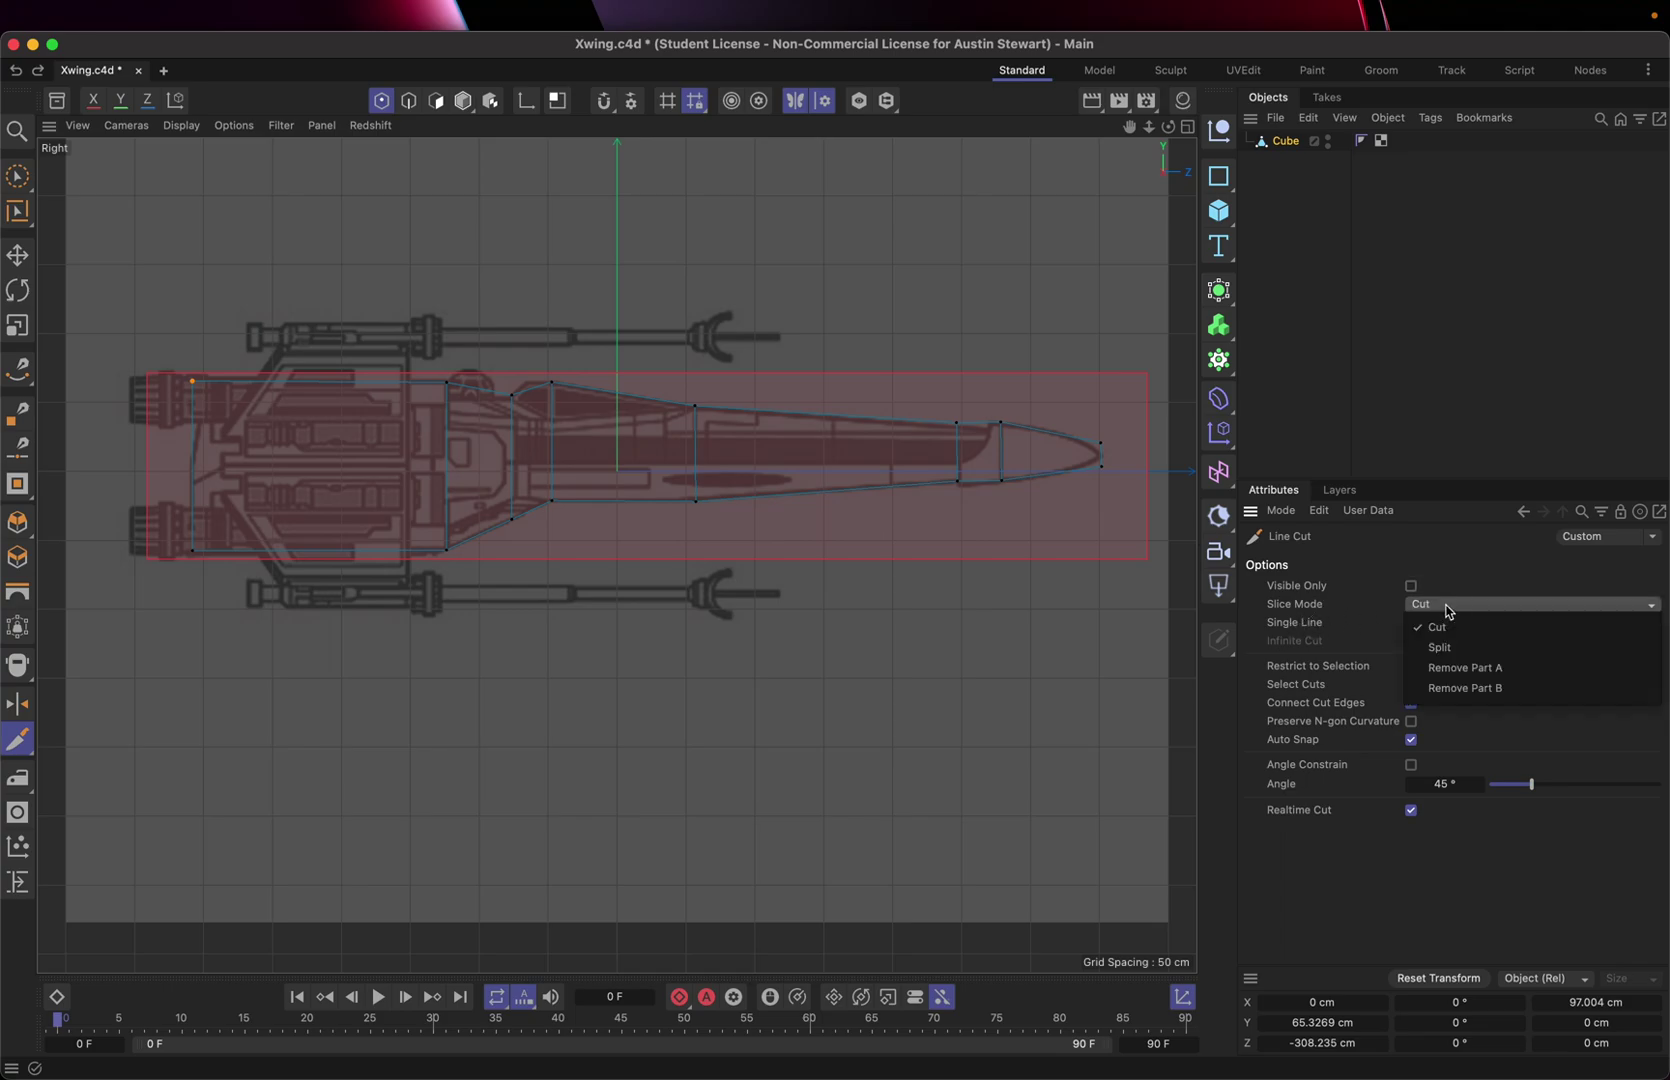
click(1446, 607)
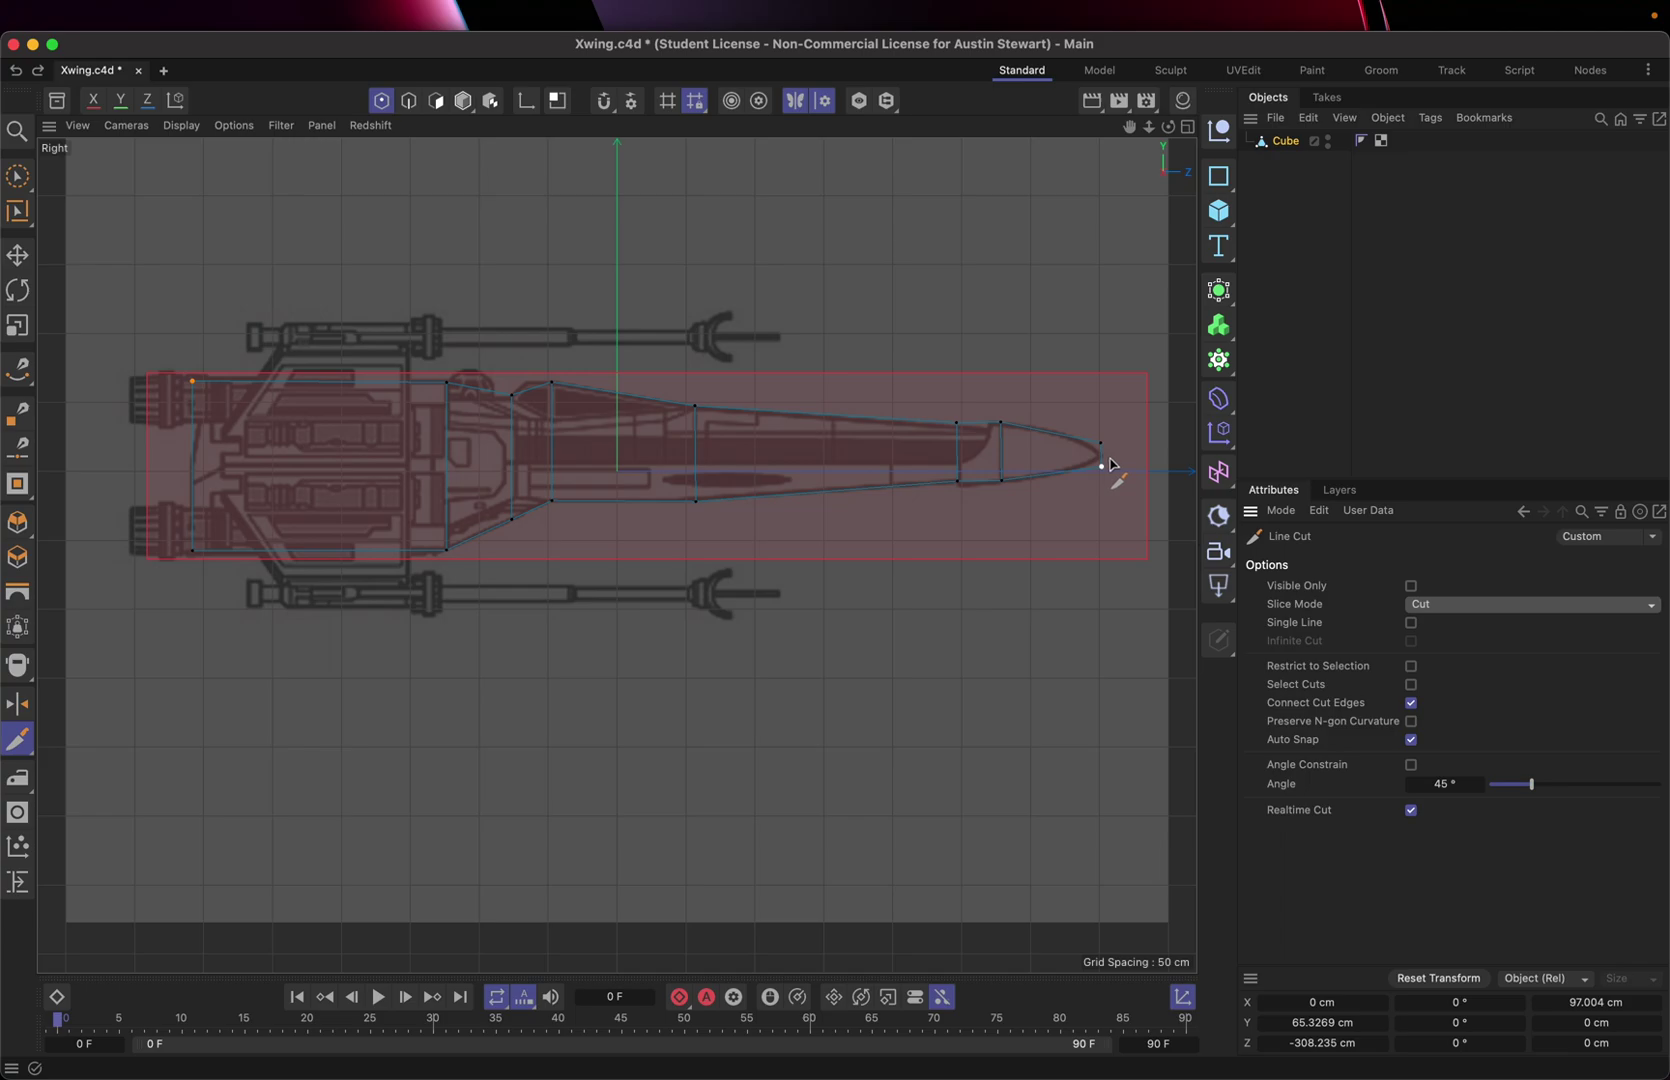
scroll(1110, 464, up, 5)
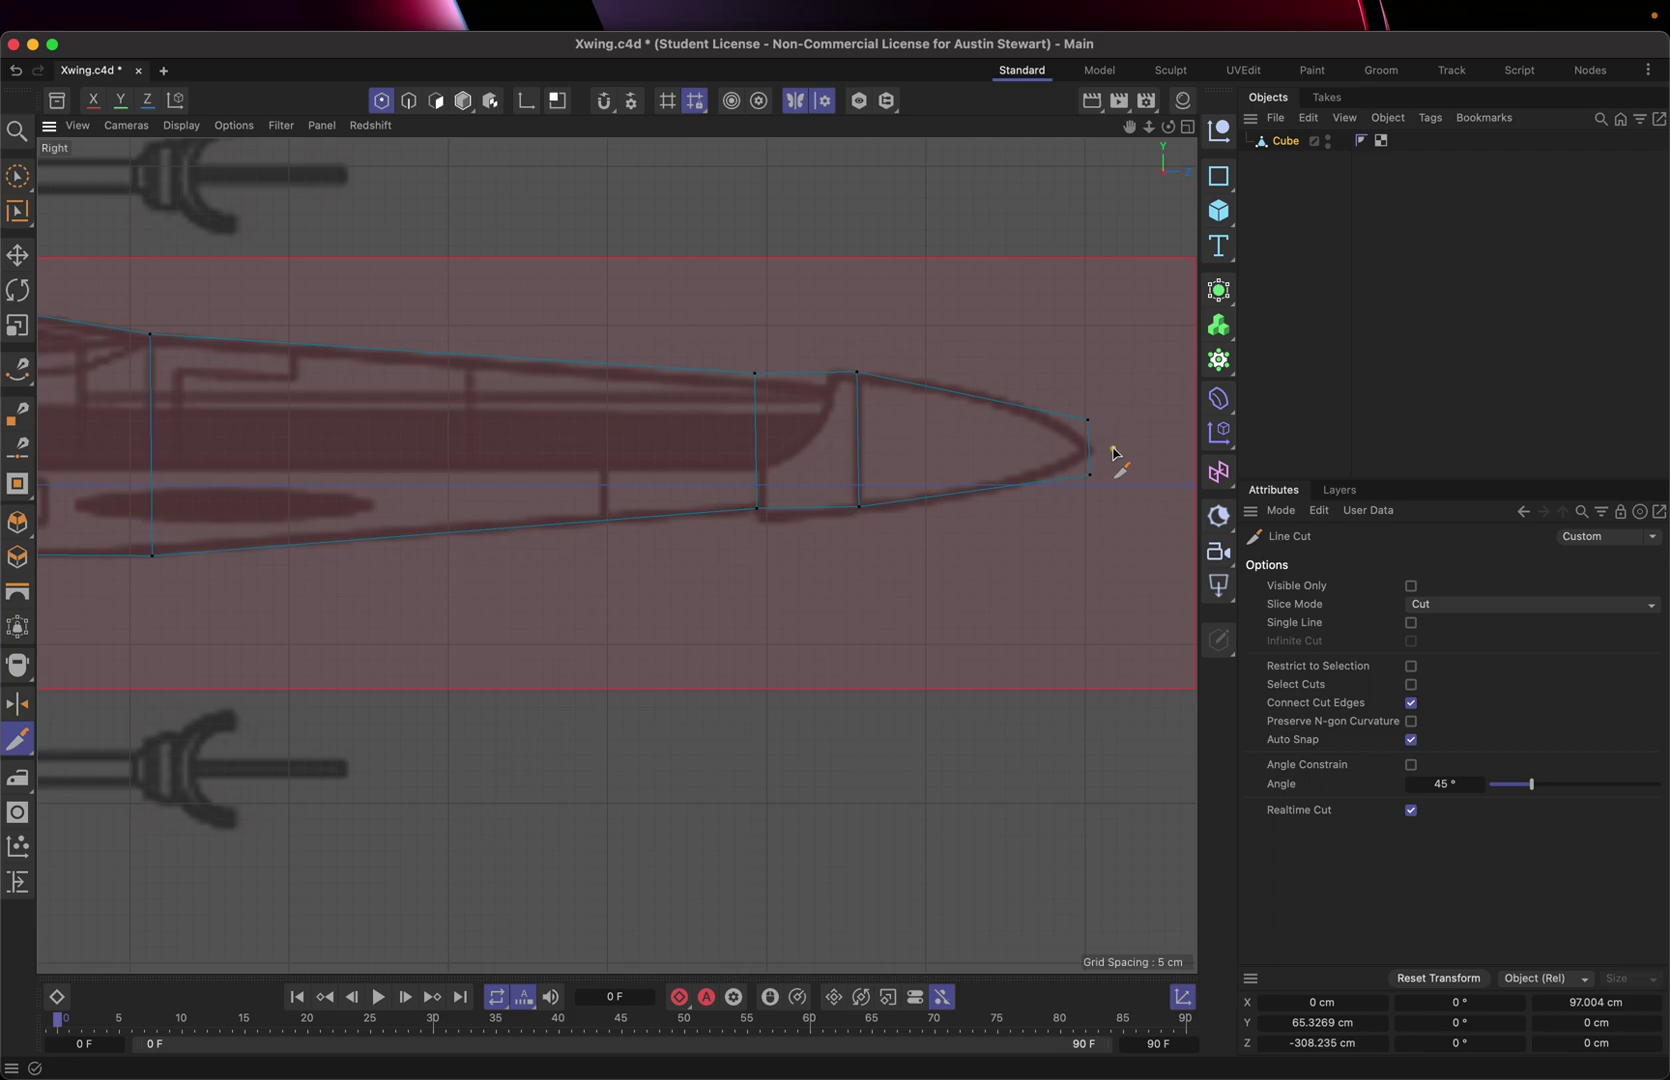
- Zoom and pan the side view around the nose tip to position the cut's start
click(1113, 450)
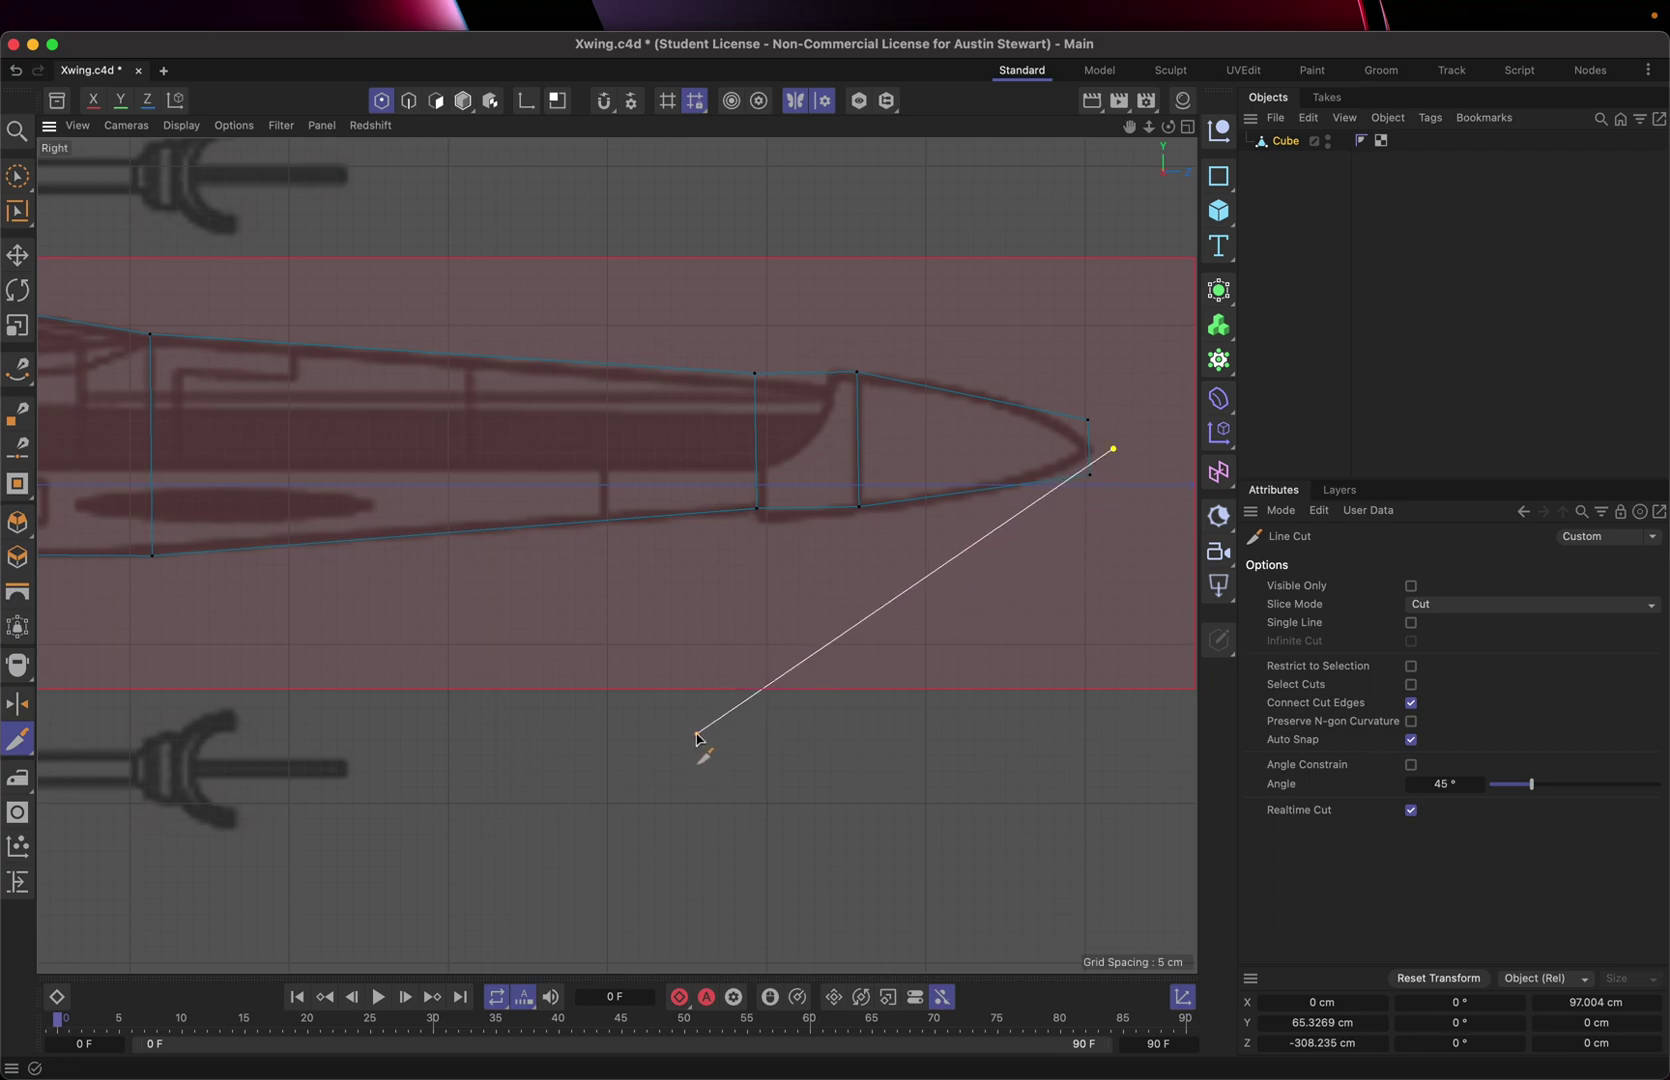
scroll(682, 741, down, 1)
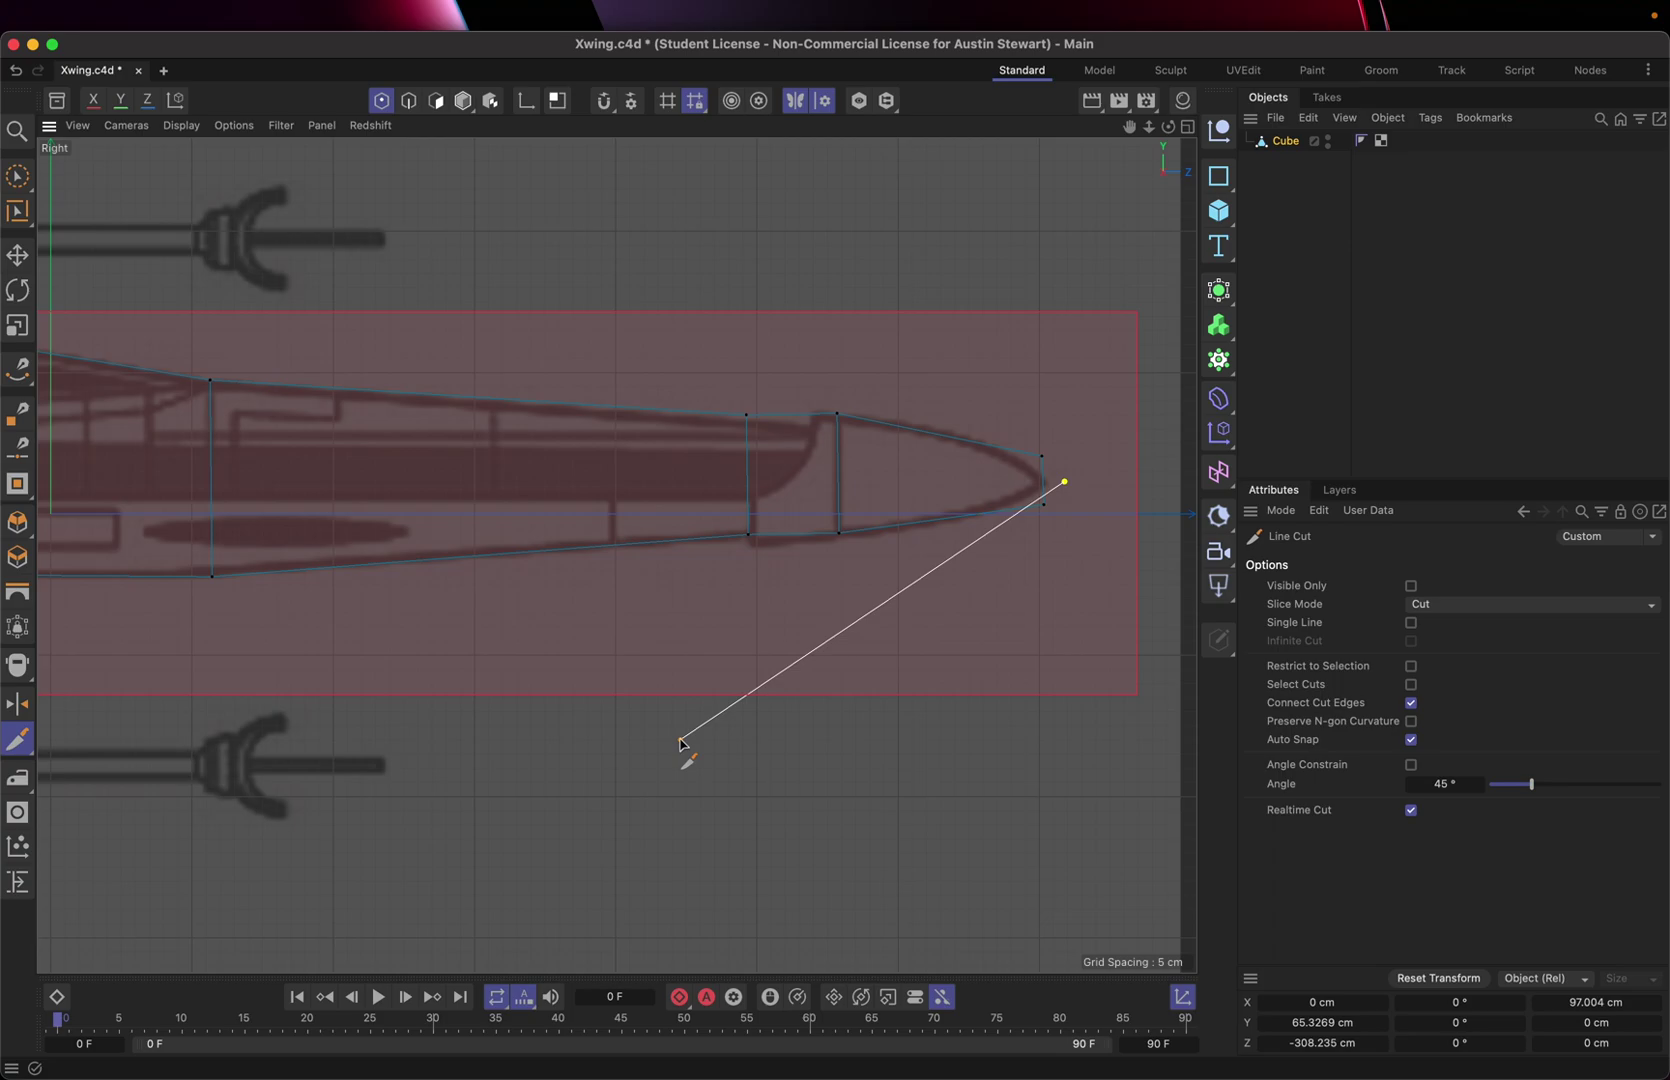
scroll(682, 743, down, 5)
scroll(682, 742, up, 2)
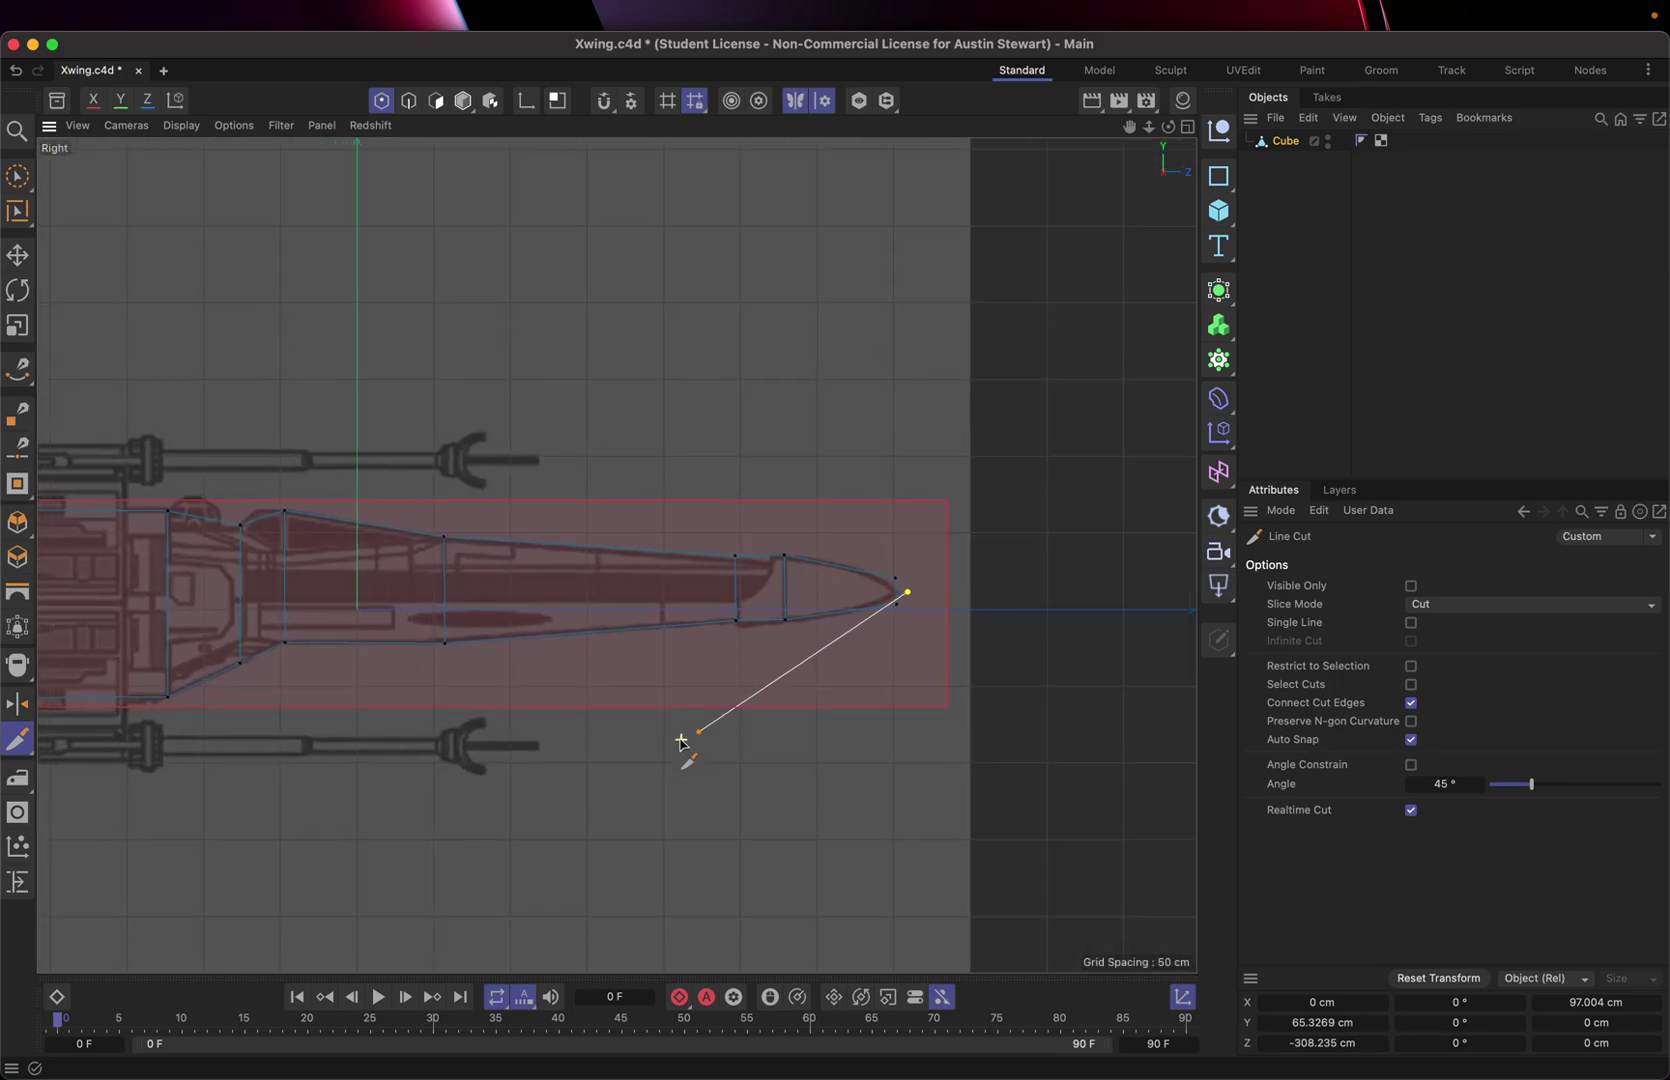
scroll(681, 741, left, 5)
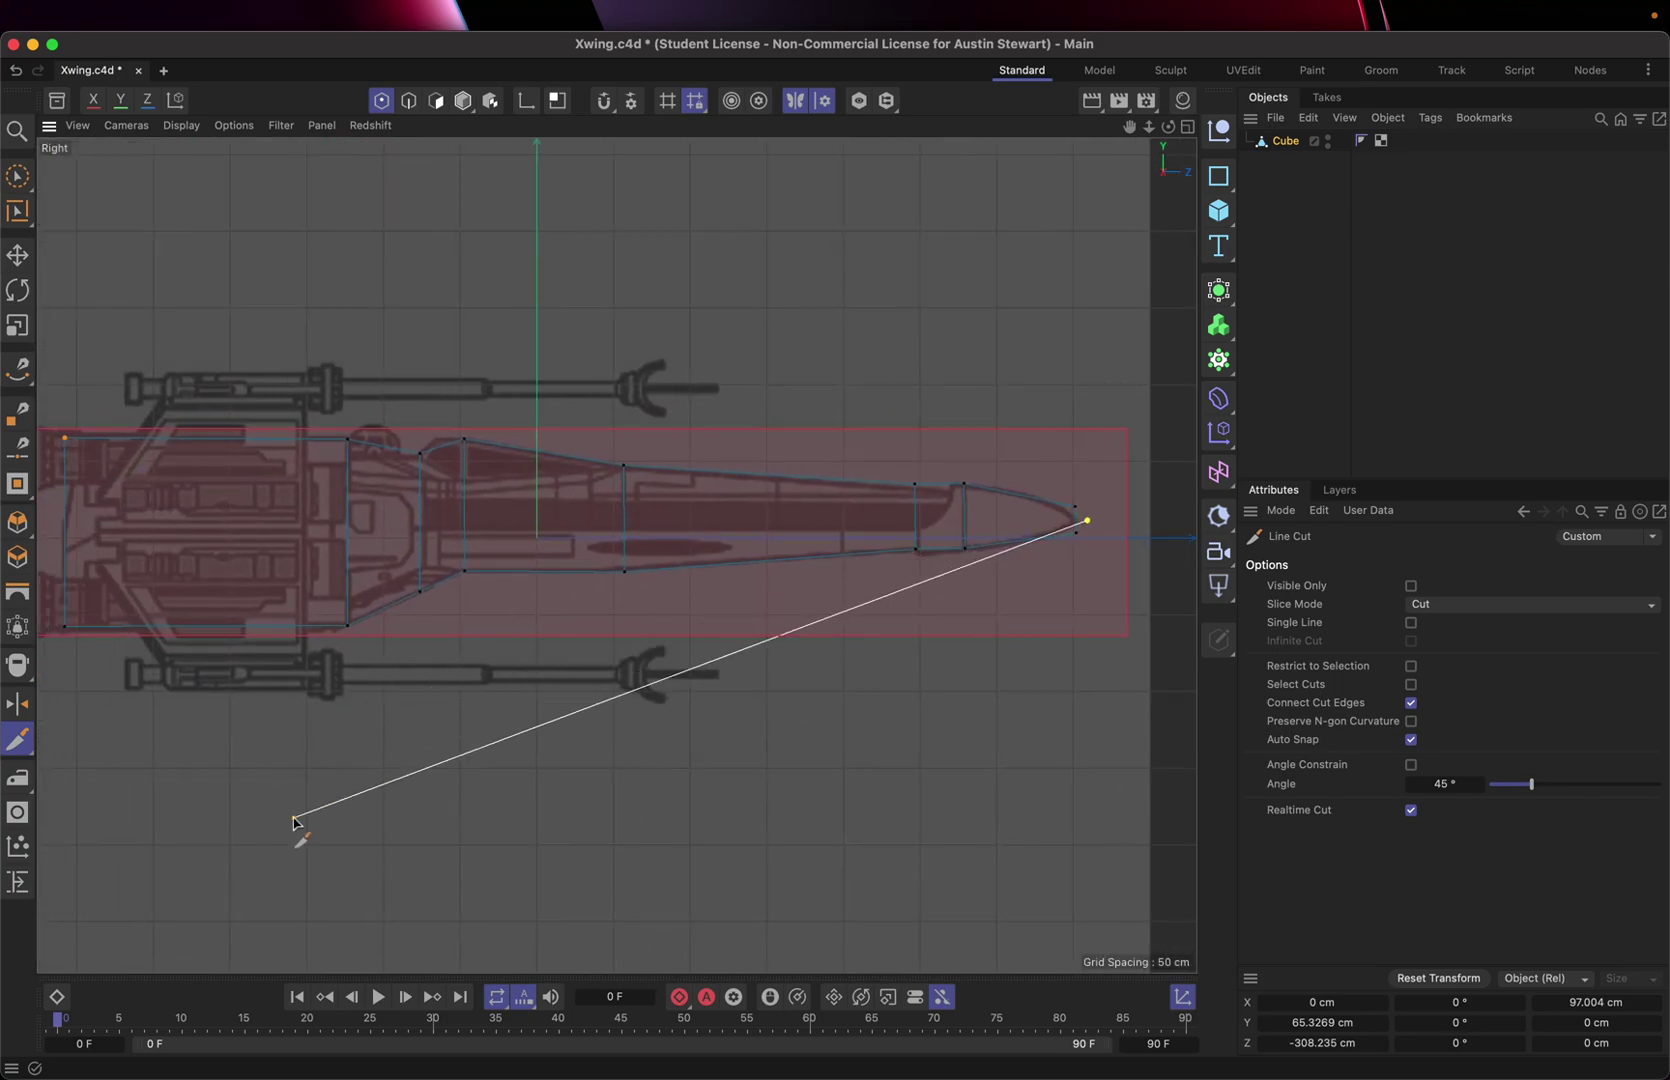
scroll(293, 822, left, 5)
scroll(293, 822, right, 5)
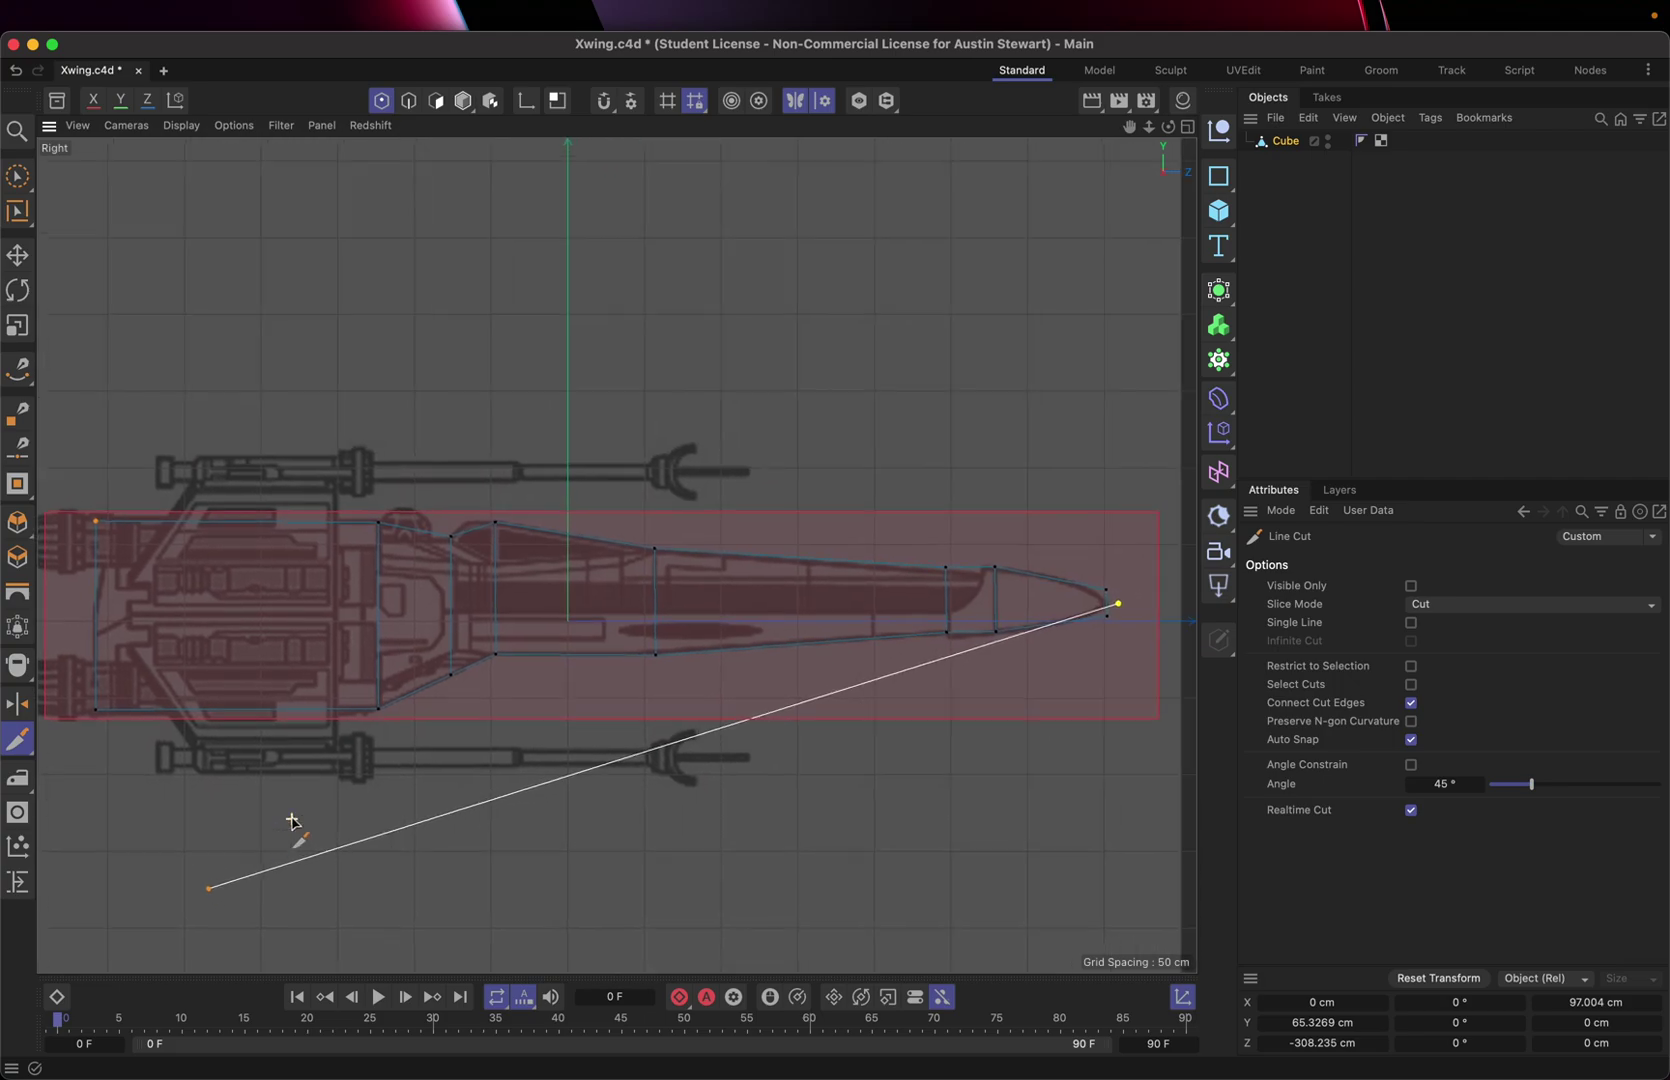
scroll(292, 820, left, 3)
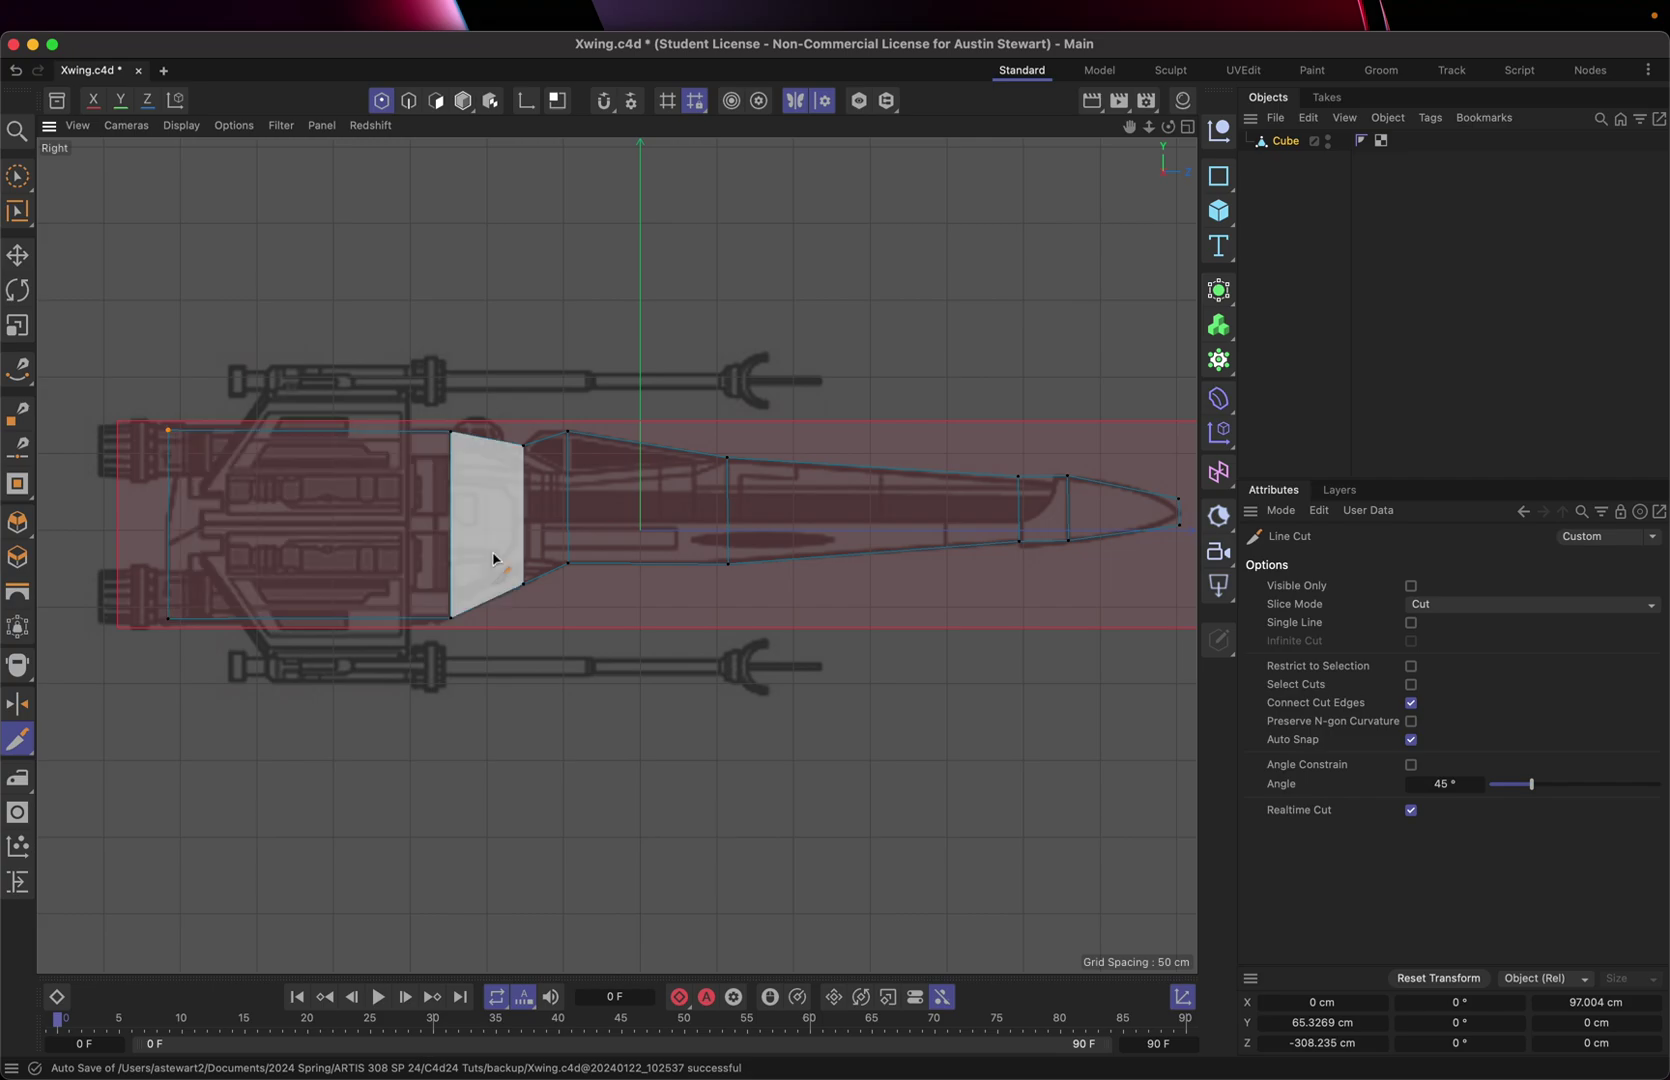
scroll(249, 781, right, 2)
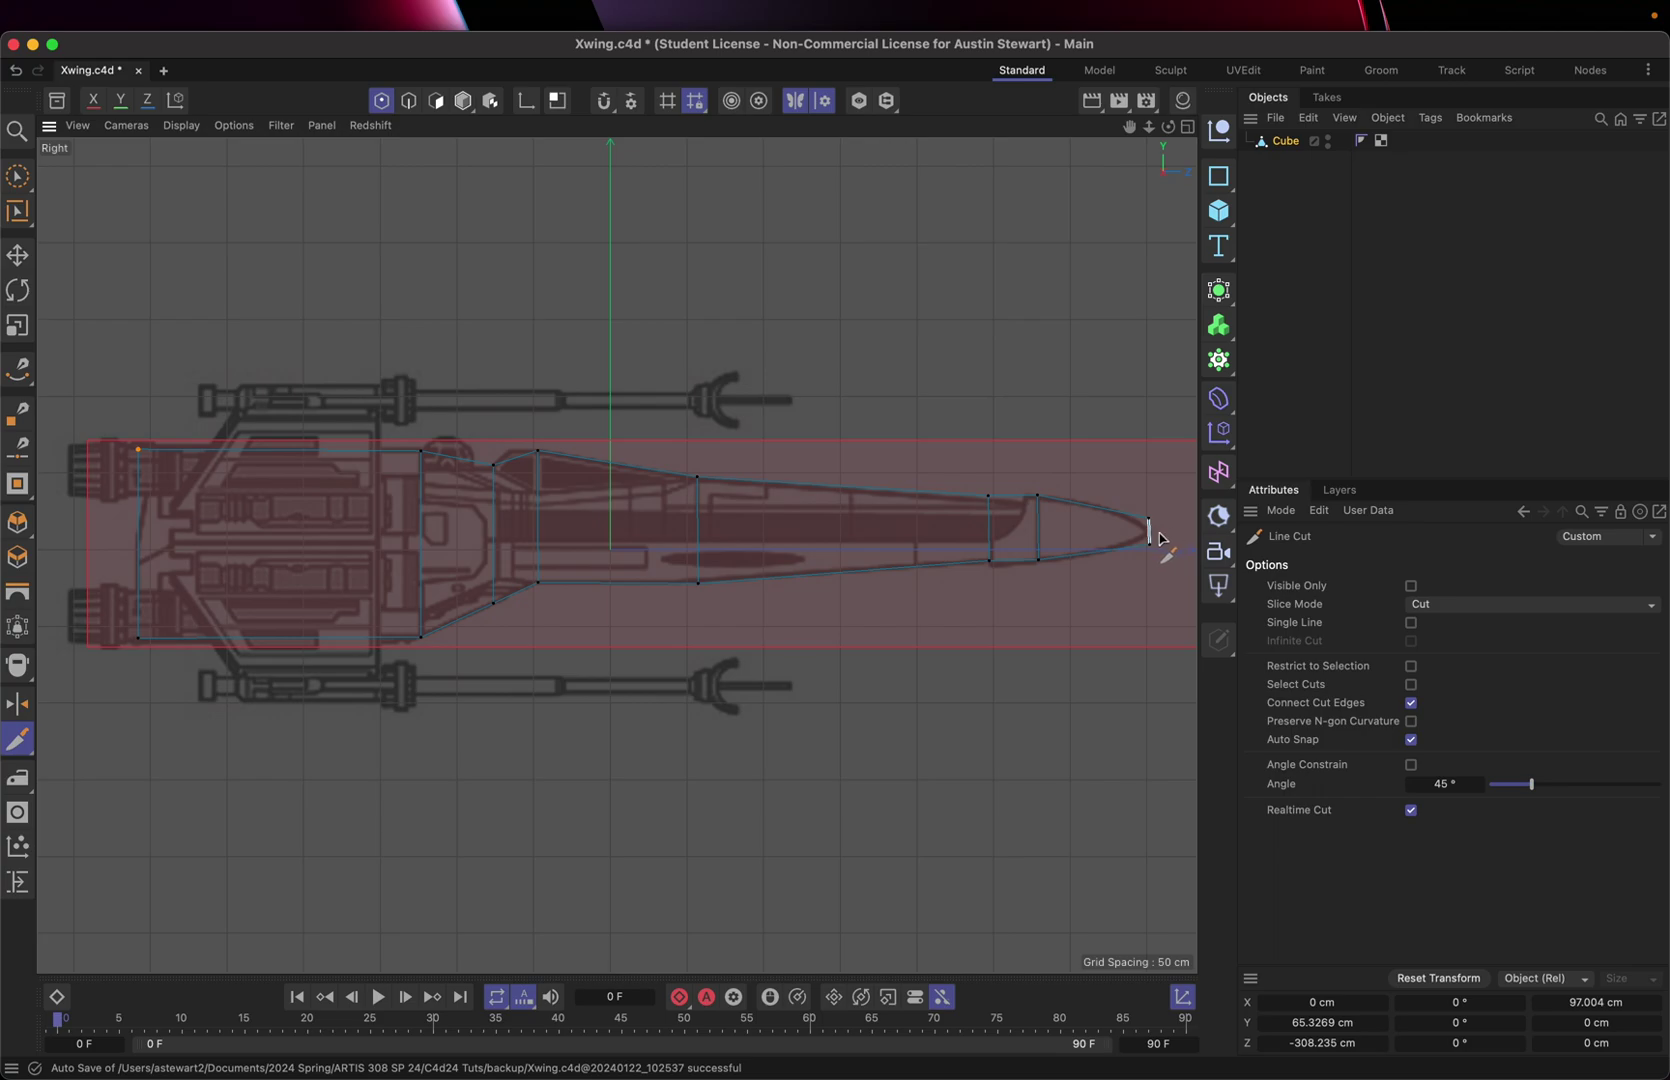
scroll(1161, 538, up, 2)
scroll(1161, 536, up, 1)
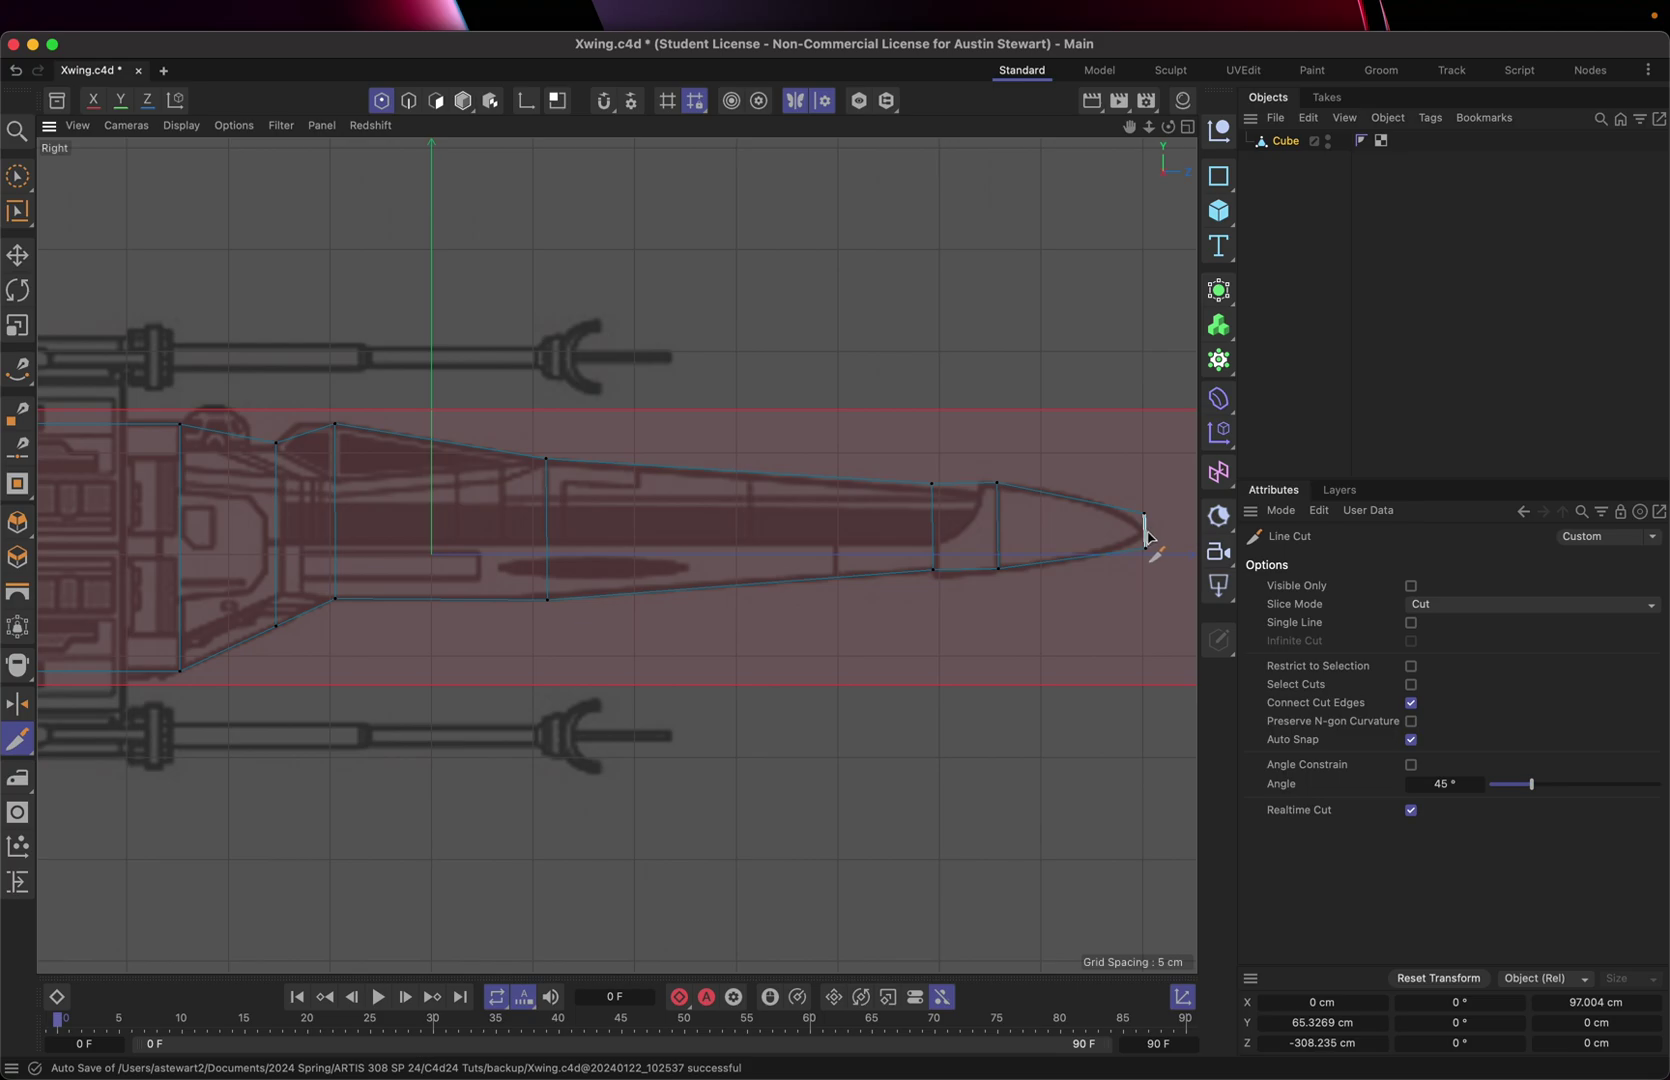
- Cut a horizontal line from the nose tip past the tail, bringing the mesh to 66 points
click(1145, 533)
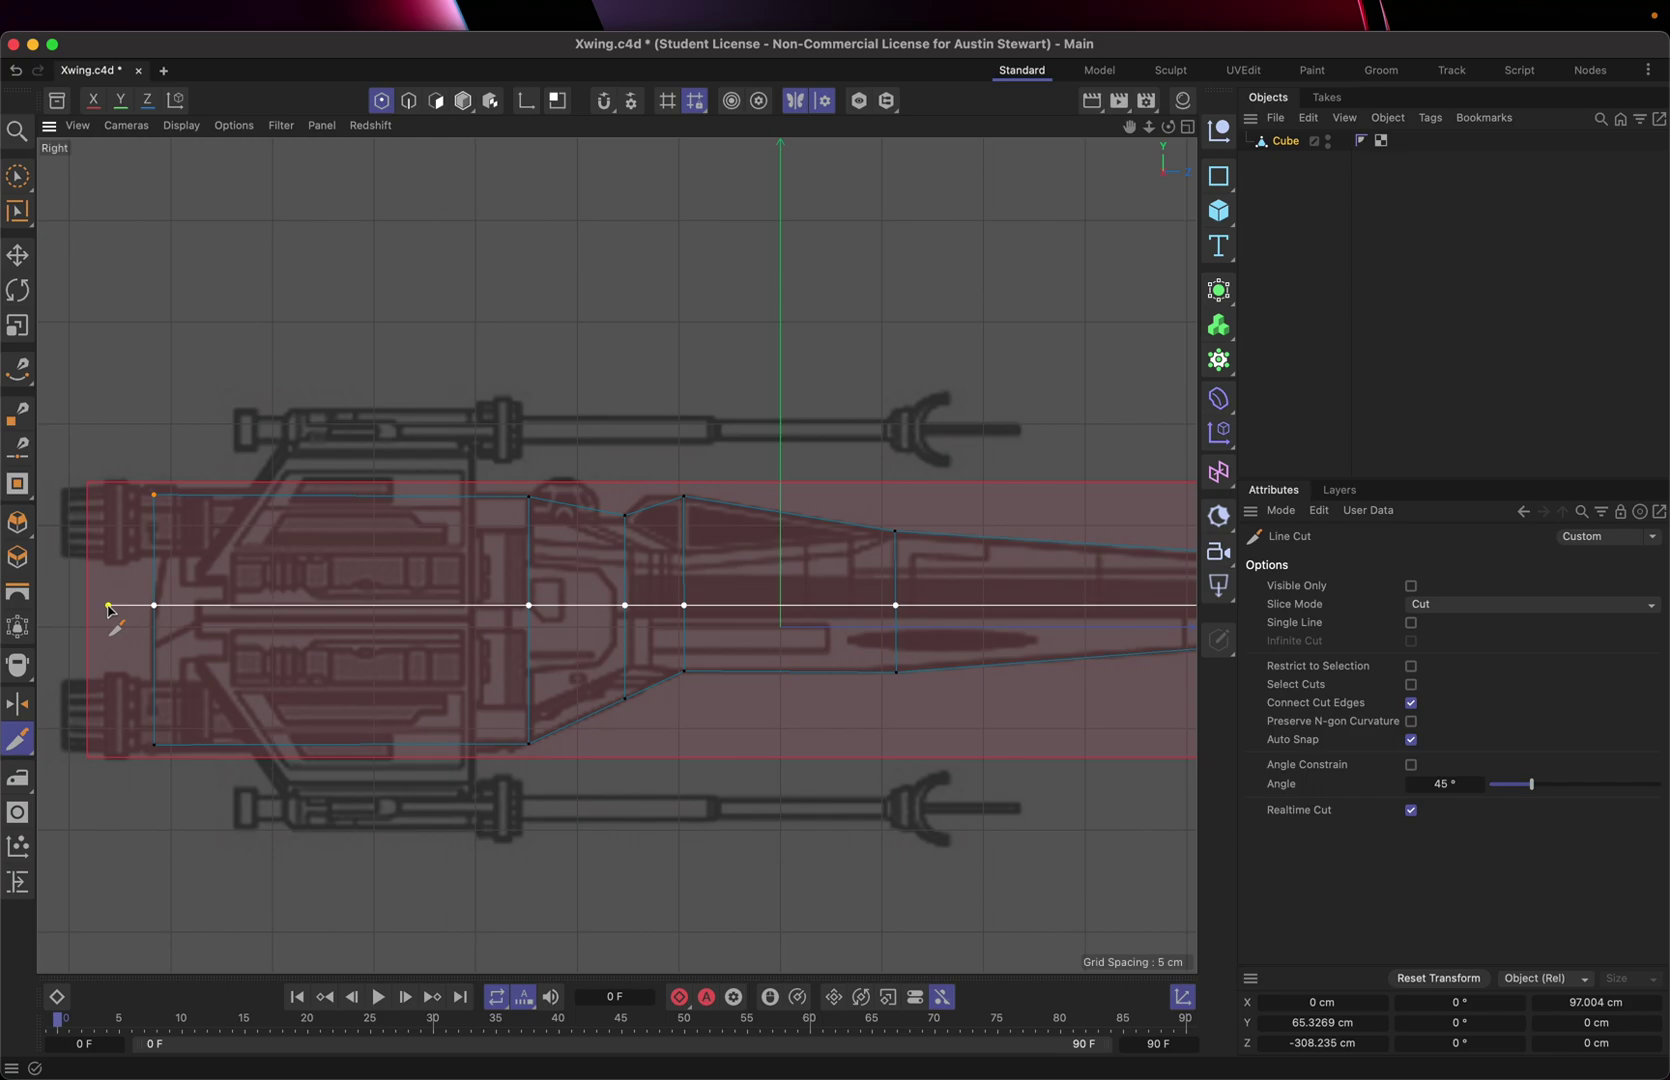
click(108, 605)
key(Escape)
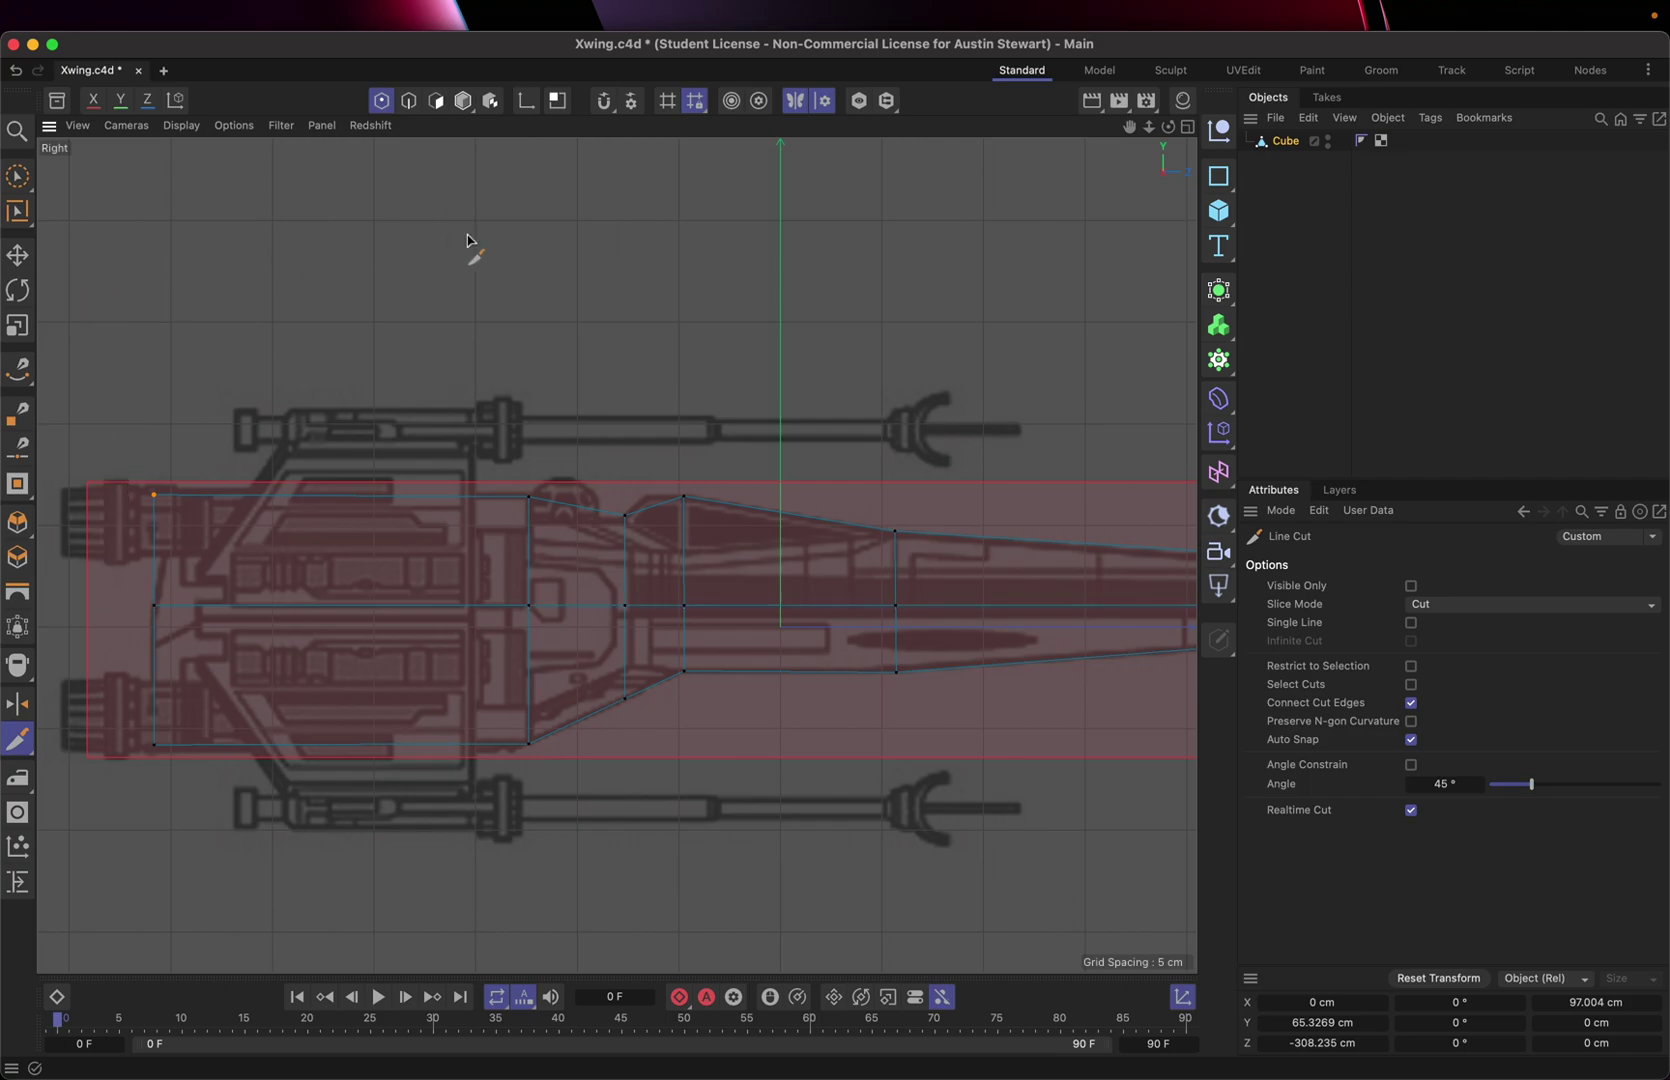
click(1186, 131)
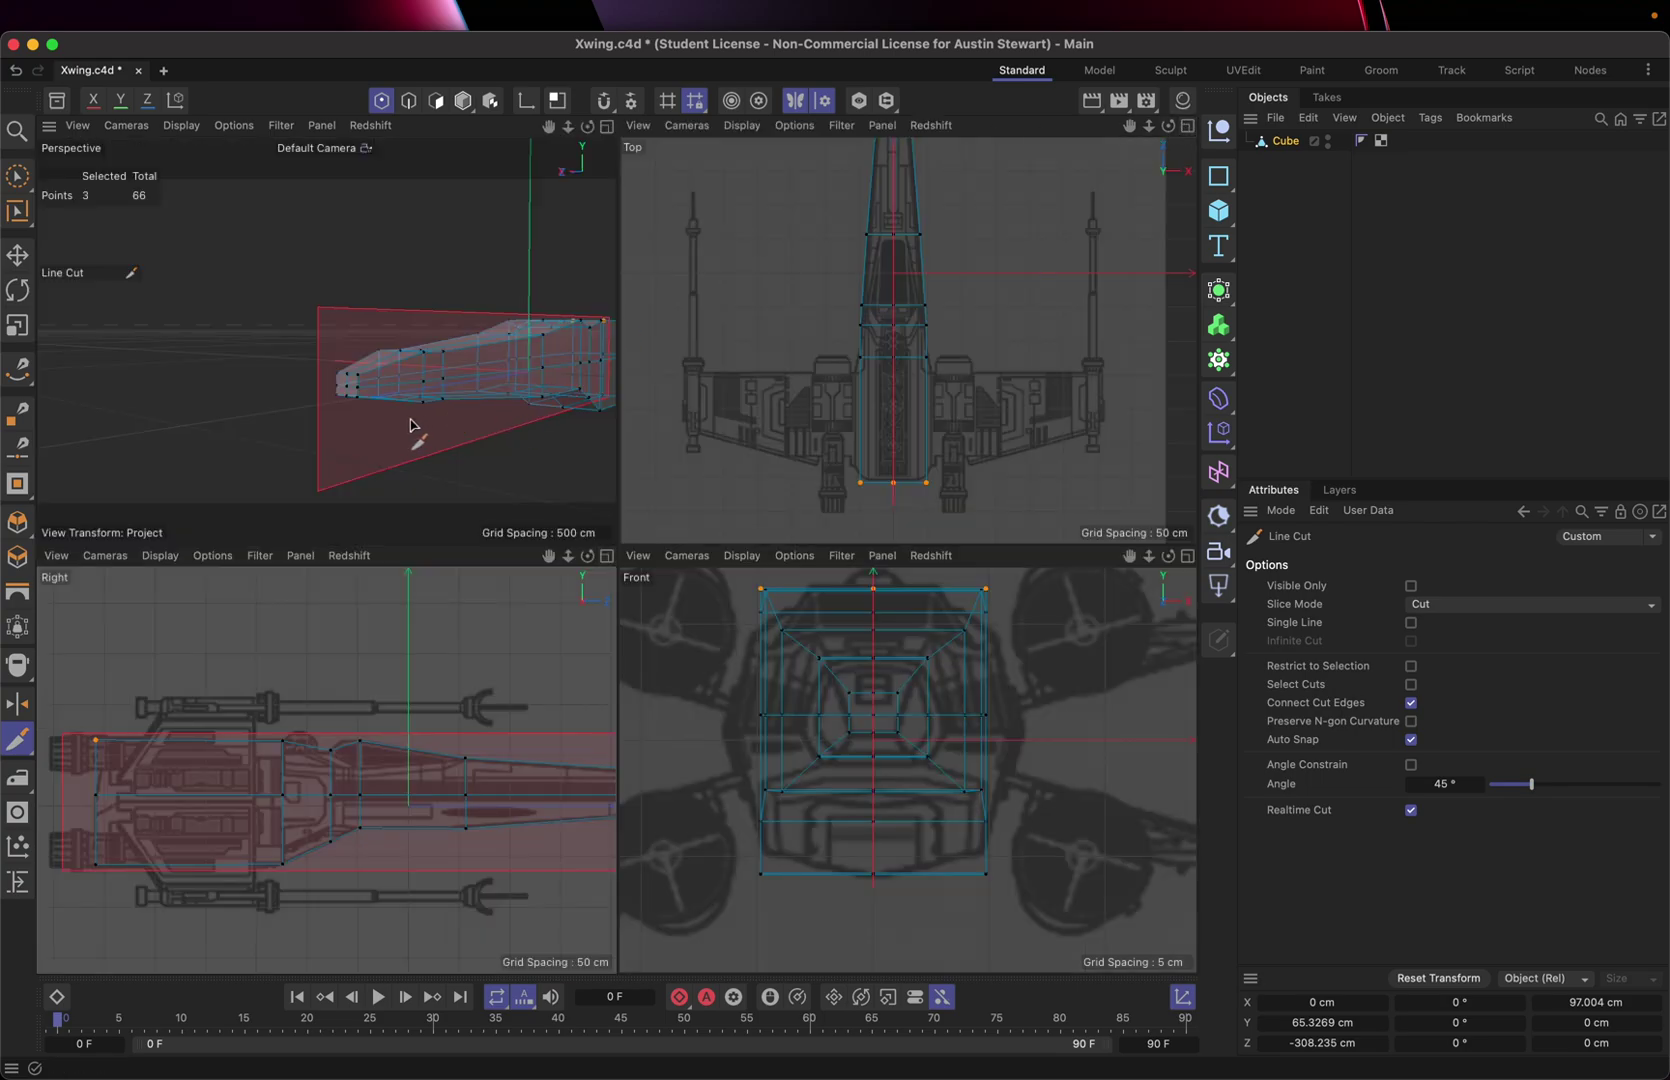
- Orbit the Perspective view and zoom the Front view onto the fuselage's front end
mouse_move(256, 346)
alt+mouse_down()
mouse_move(395, 380)
mouse_move(473, 373)
mouse_move(362, 325)
mouse_move(327, 348)
alt+mouse_up()
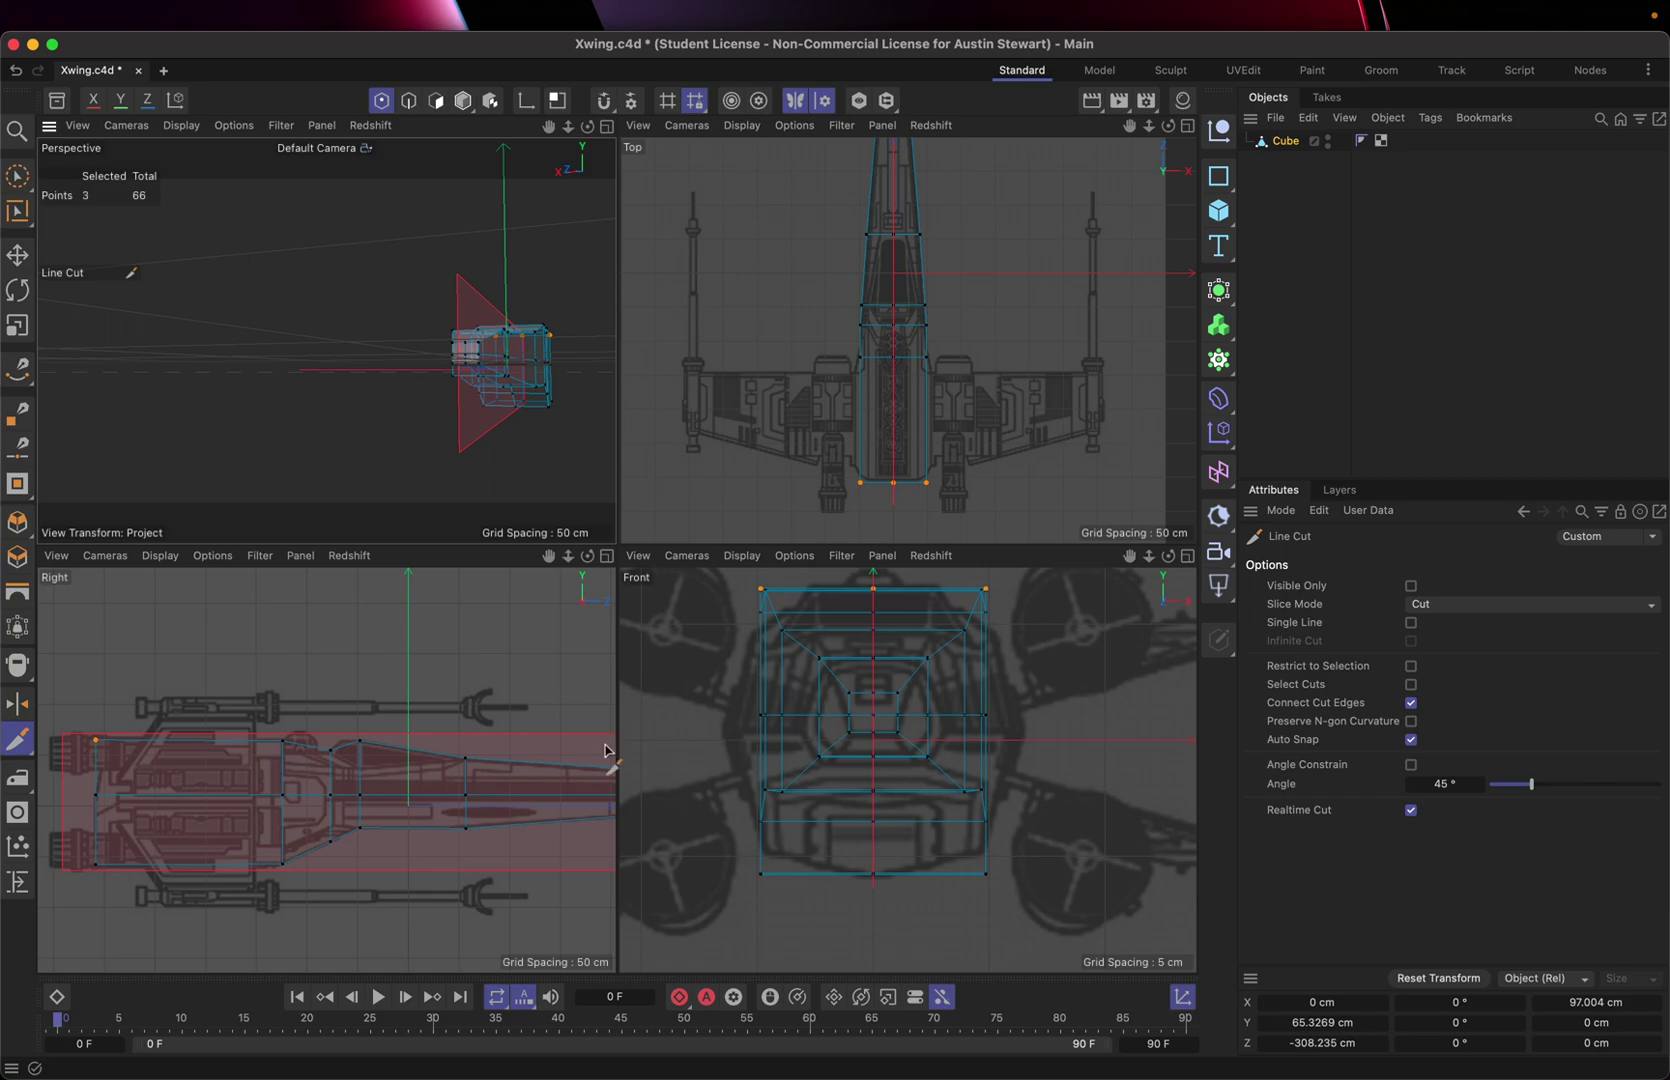
scroll(392, 762, down, 3)
scroll(392, 762, right, 3)
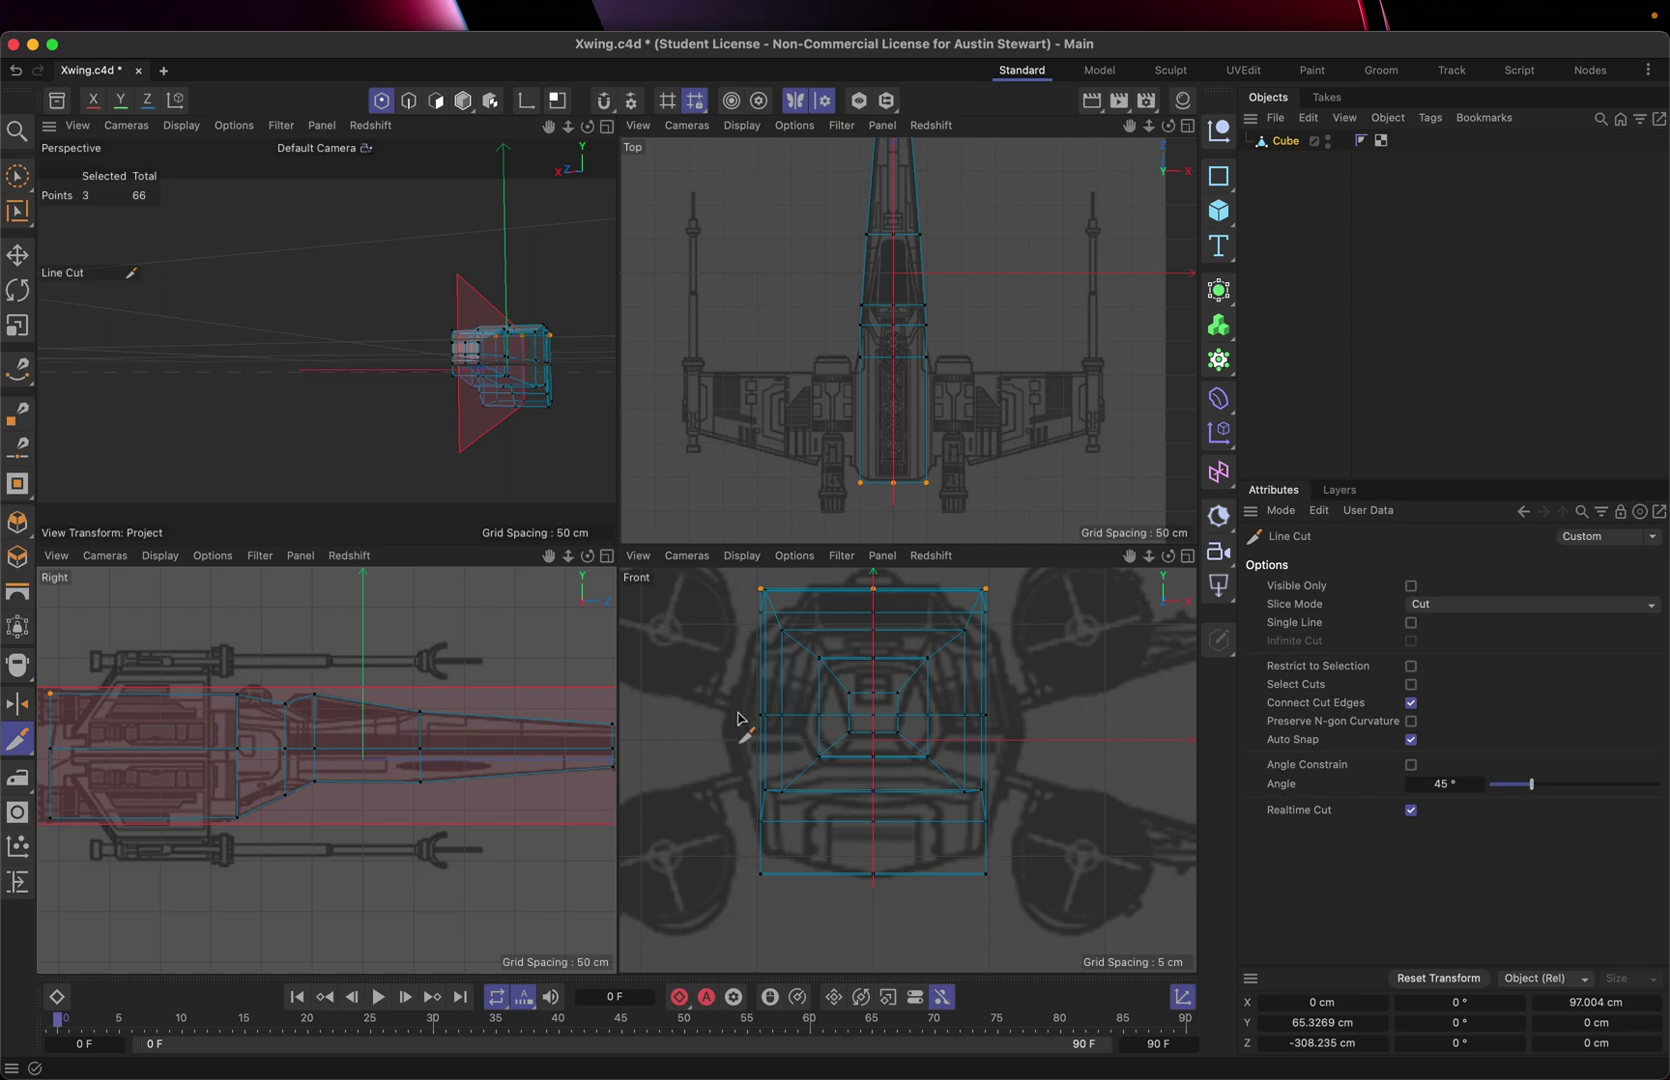
- Try Line Cut strokes across the fuselage in the Front view, cancelling the pending cut
click(874, 790)
click(981, 790)
scroll(896, 790, up, 4)
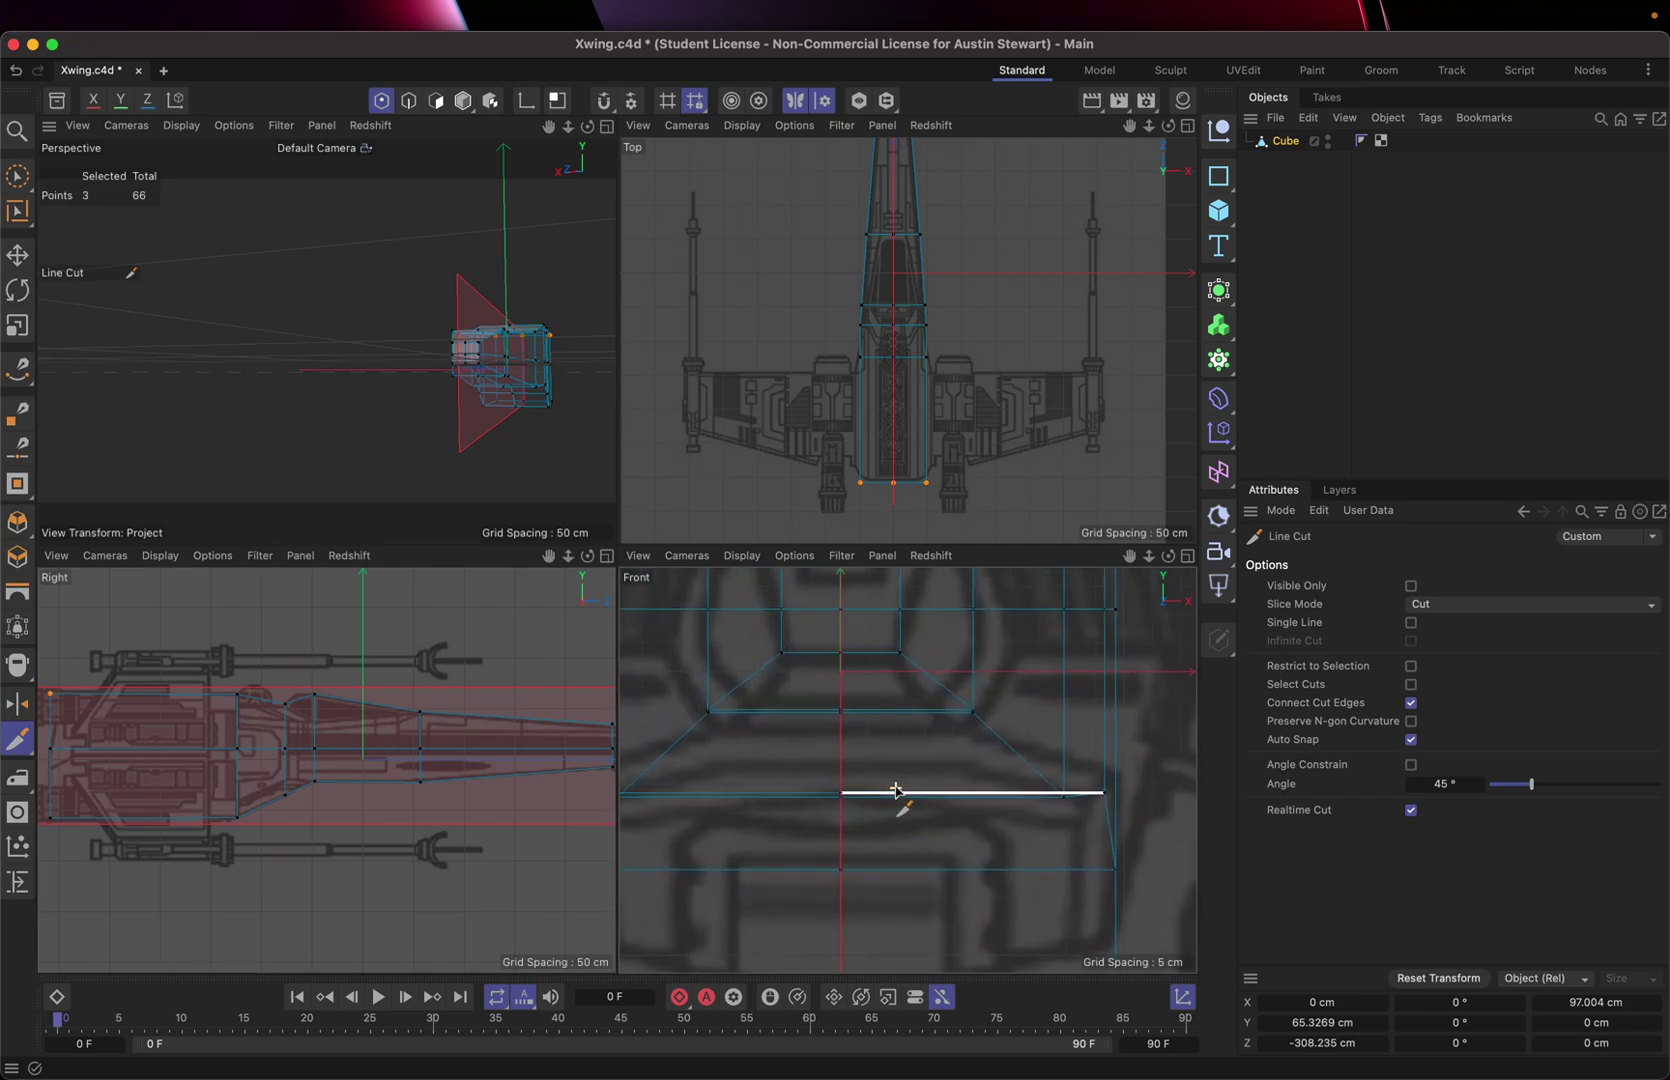
scroll(860, 794, down, 5)
click(793, 613)
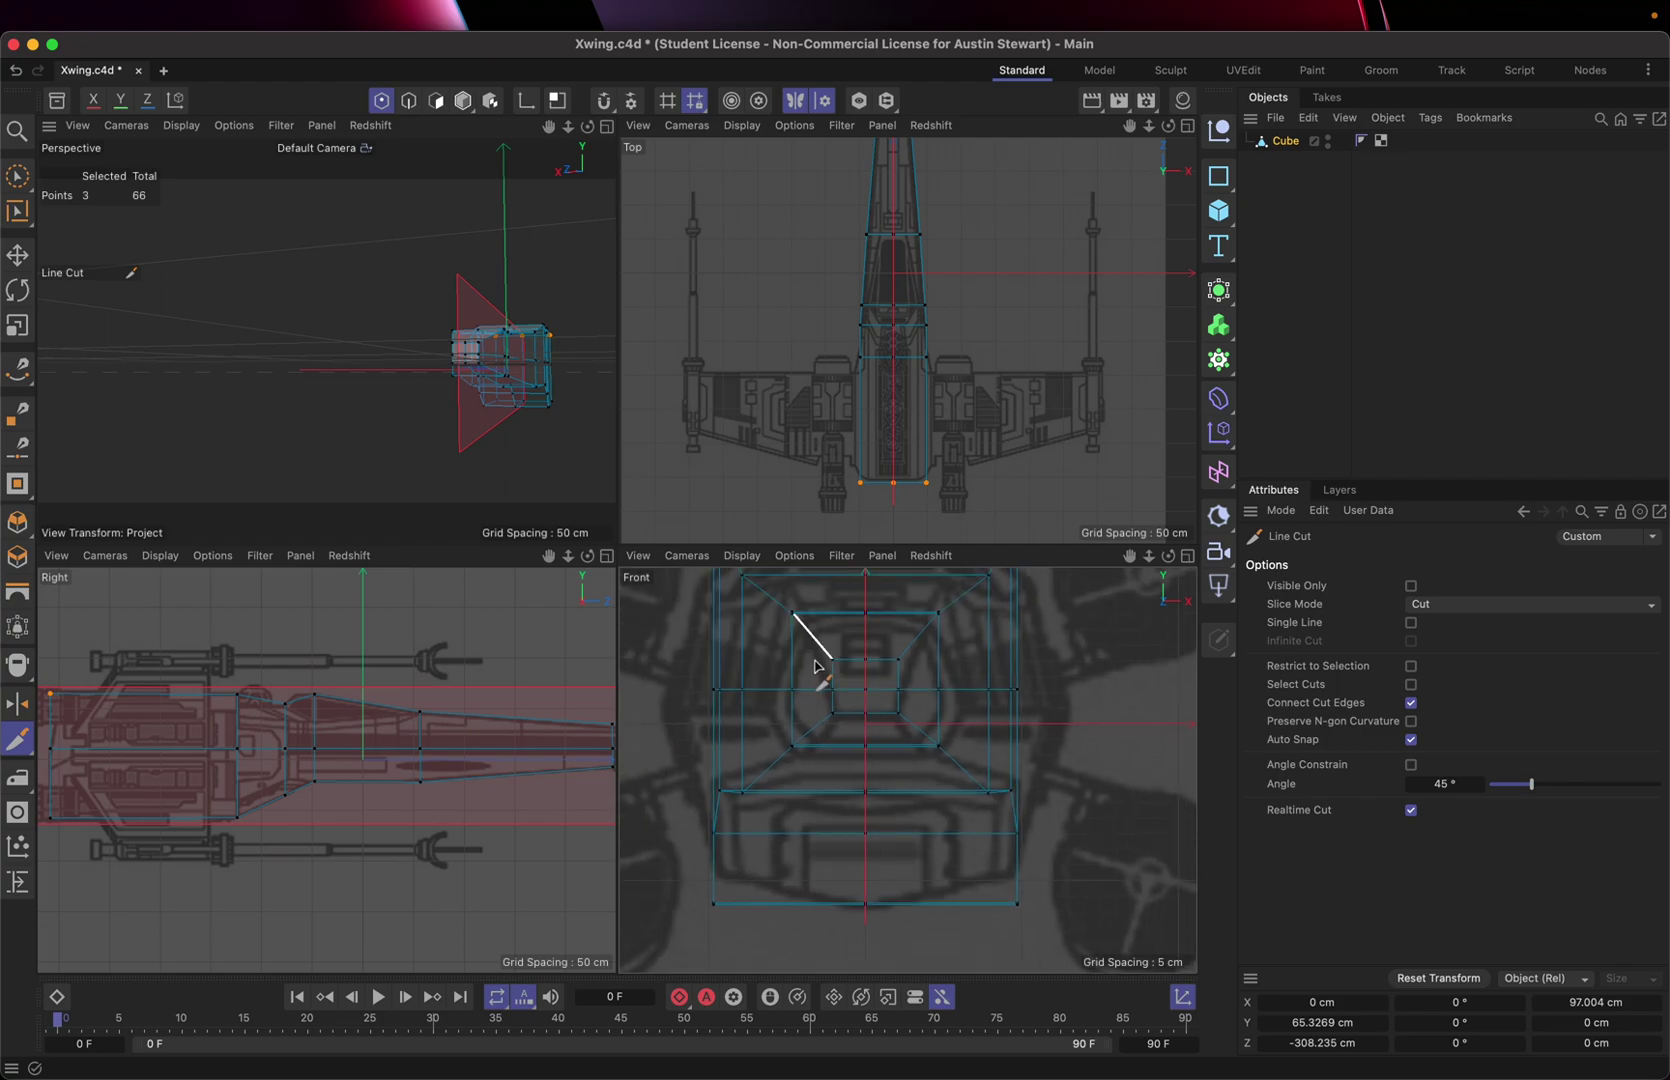
key(Escape)
click(833, 713)
- Brush-select the 10 middle-row points in the Front view, test moving them, then undo
click(17, 178)
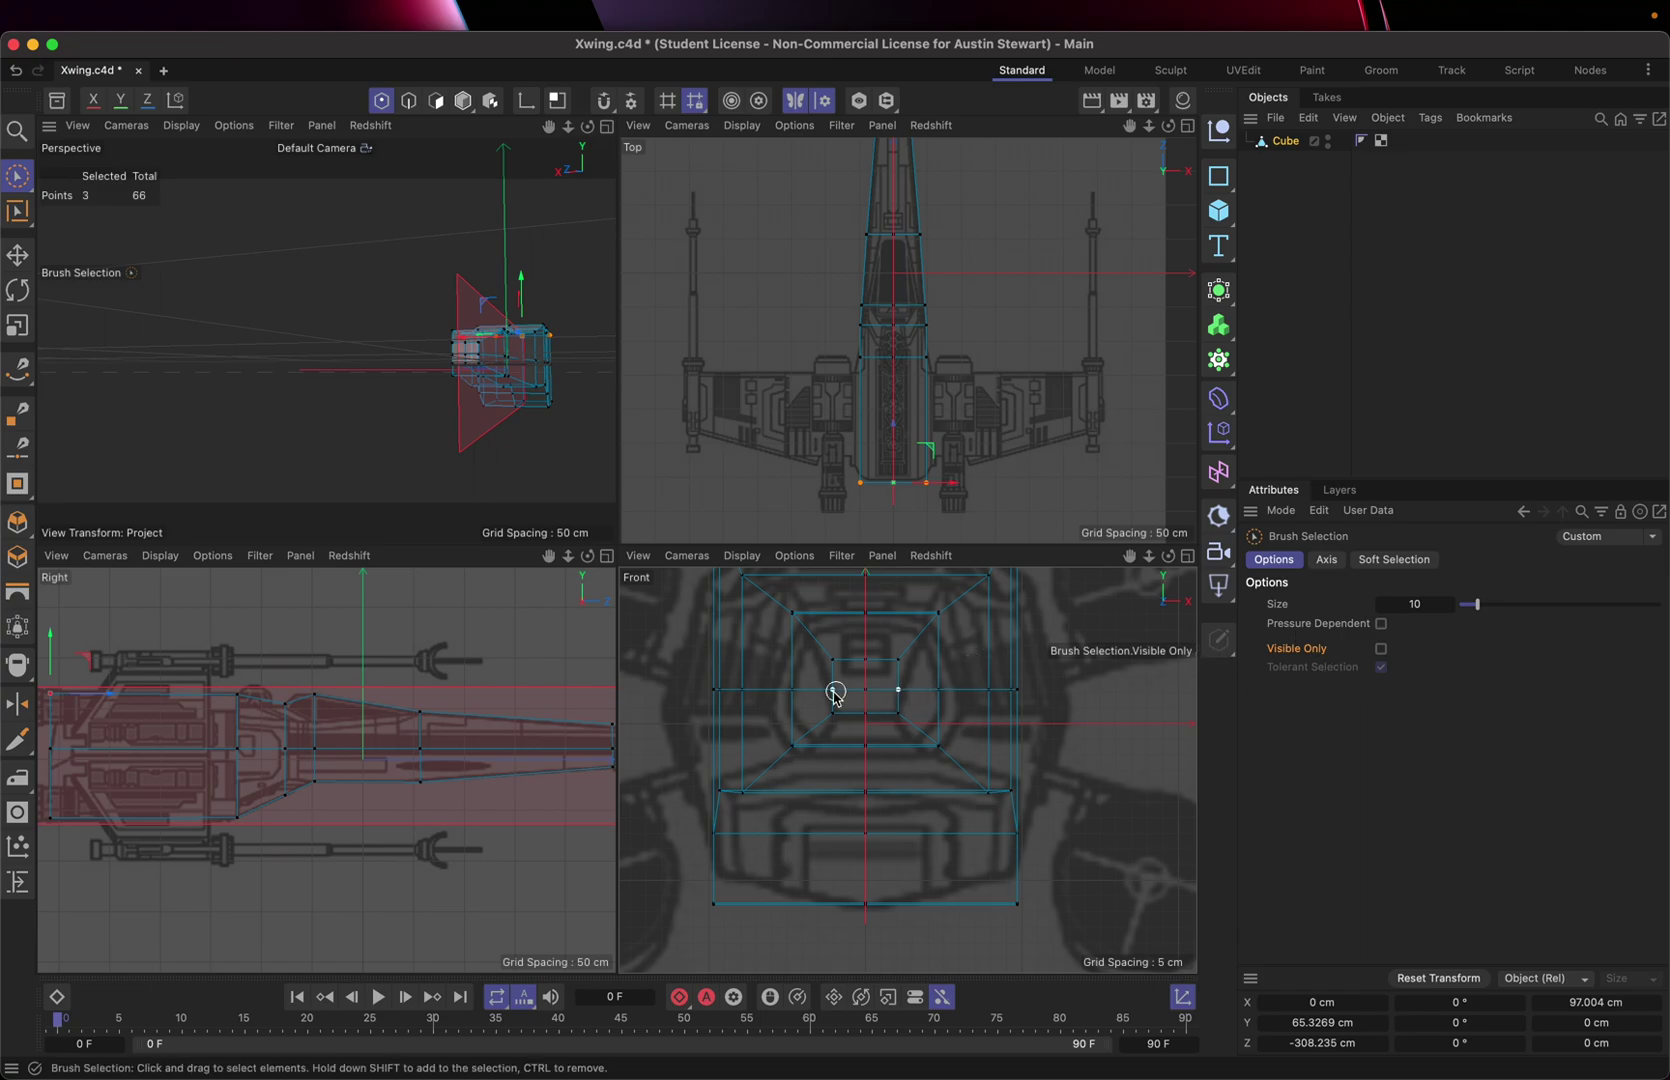
drag(695, 689, 875, 693)
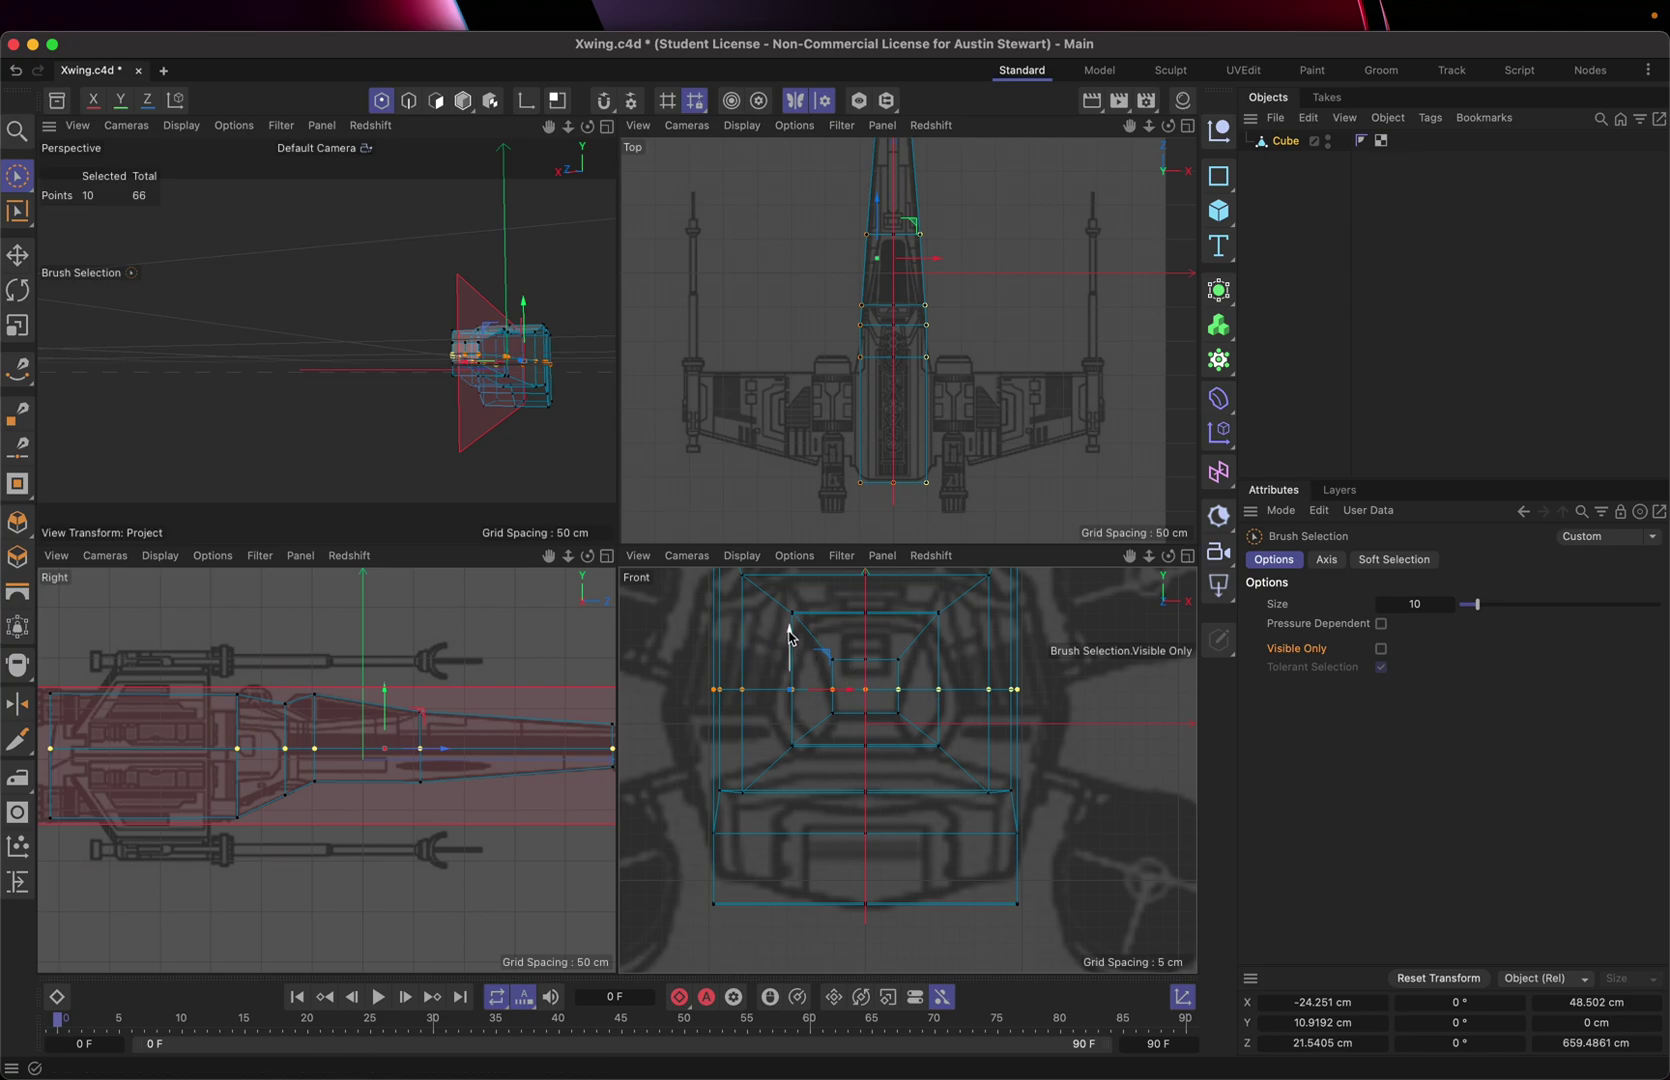
drag(789, 636, 788, 645)
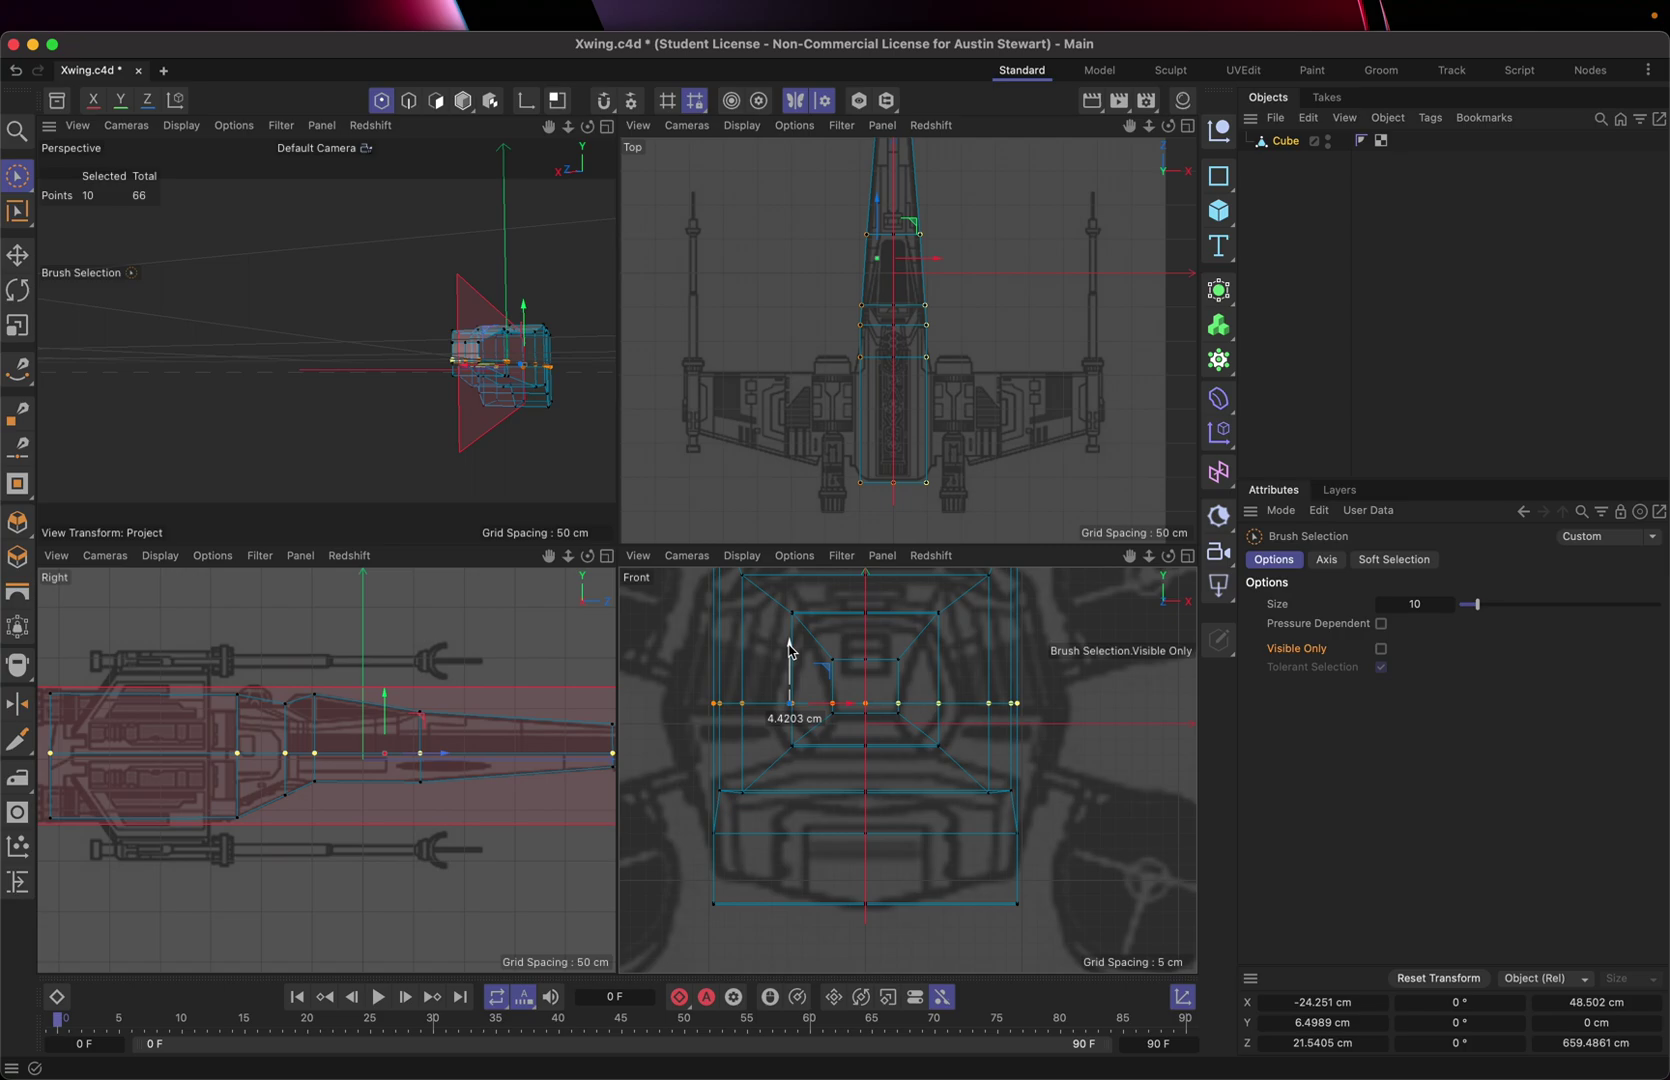
drag(789, 643, 789, 646)
drag(788, 651, 788, 652)
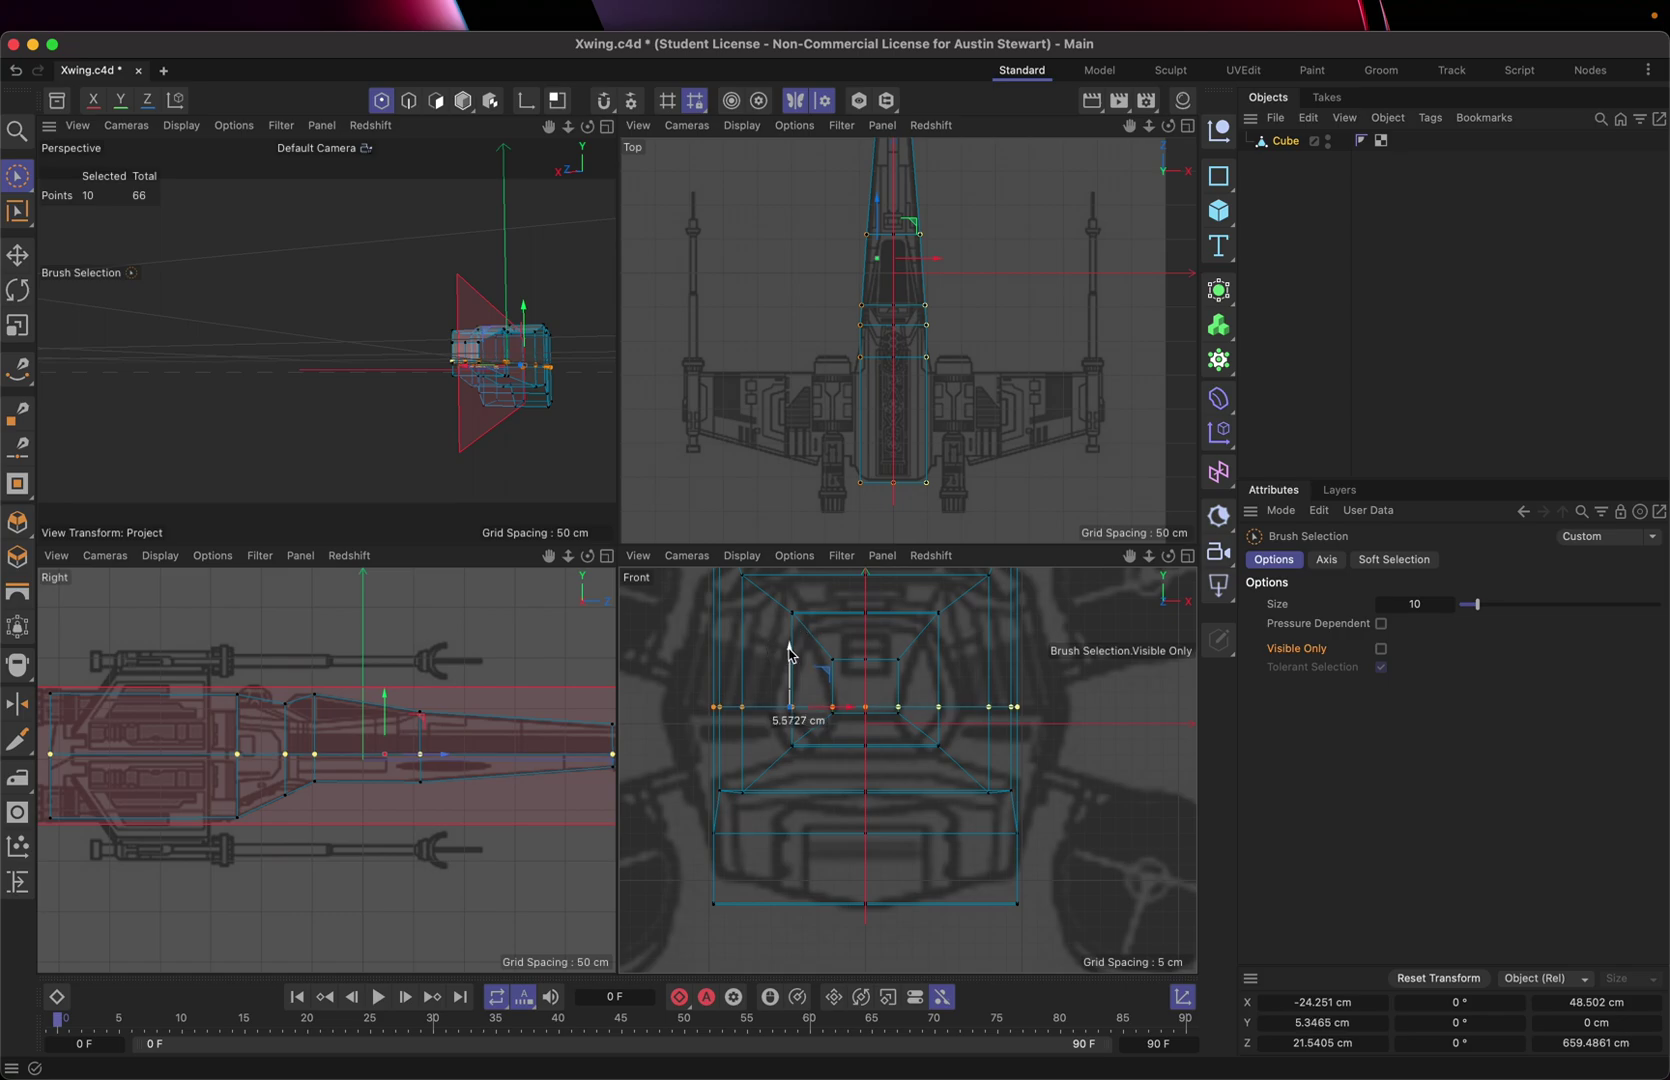
drag(788, 651, 789, 655)
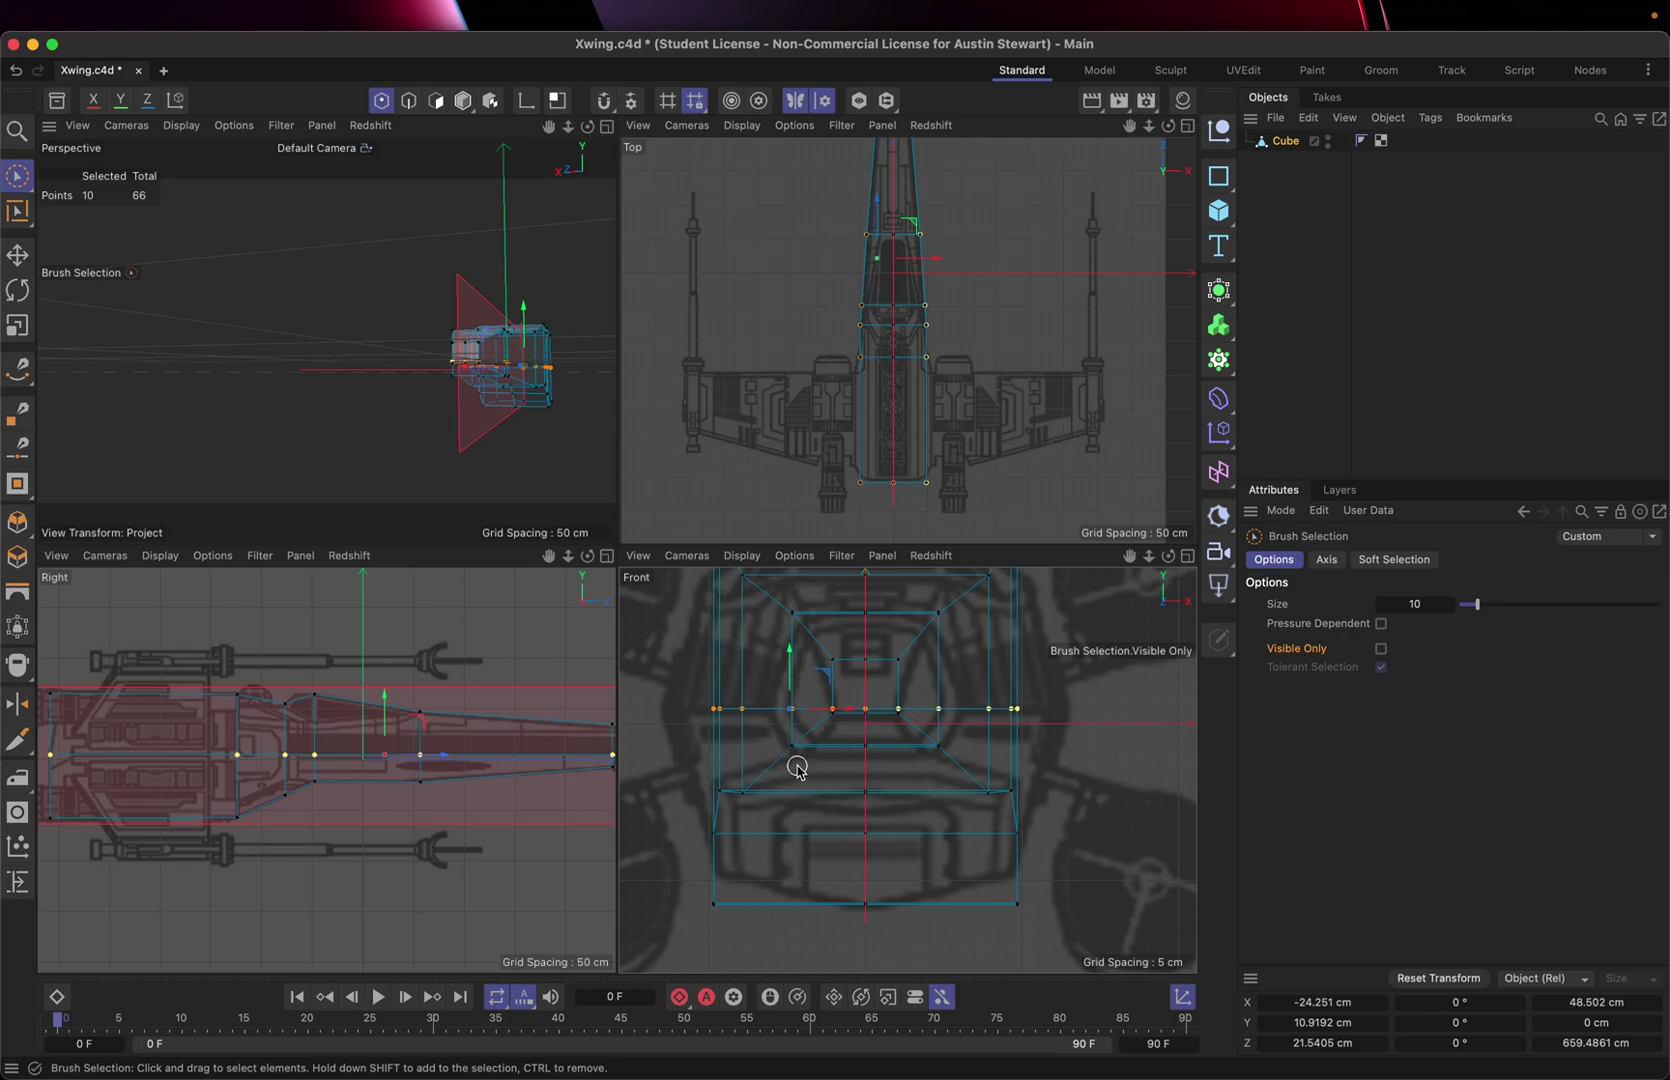
mouse_move(801, 720)
mouse_down()
mouse_move(846, 717)
mouse_move(798, 716)
mouse_up()
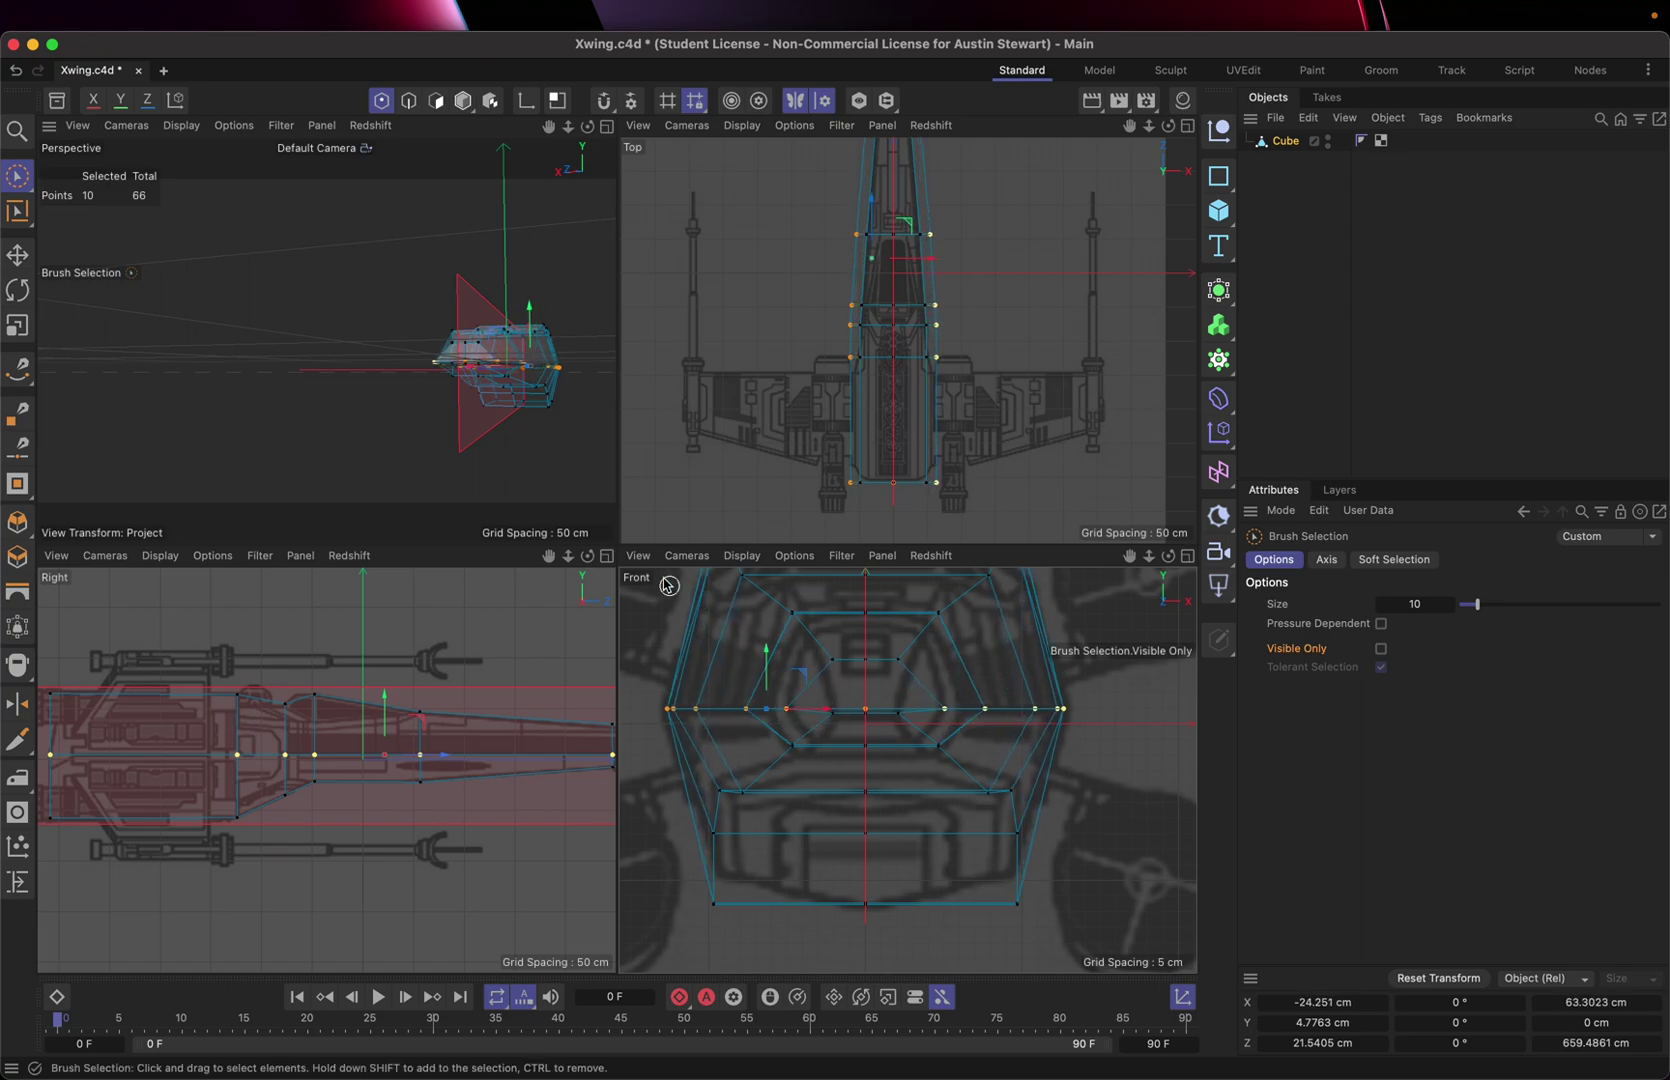
mouse_move(441, 392)
alt+mouse_down()
mouse_move(473, 432)
mouse_move(530, 442)
mouse_move(459, 436)
alt+mouse_up()
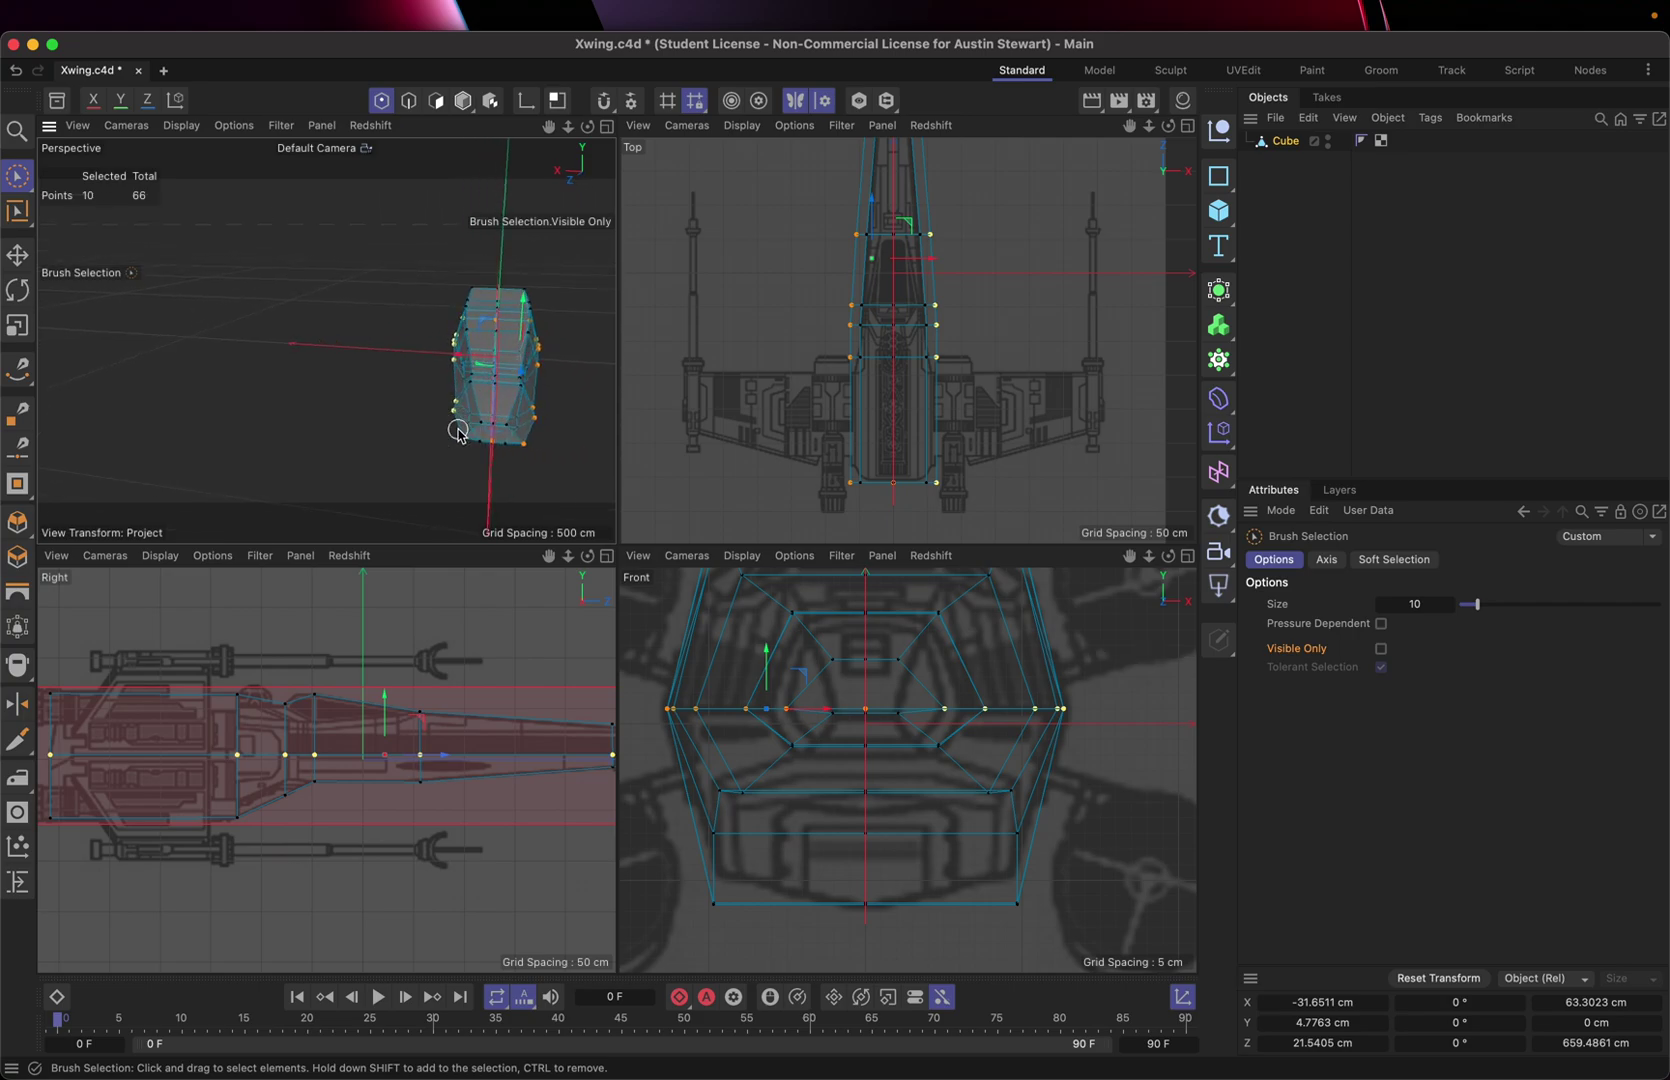
key(super+z)
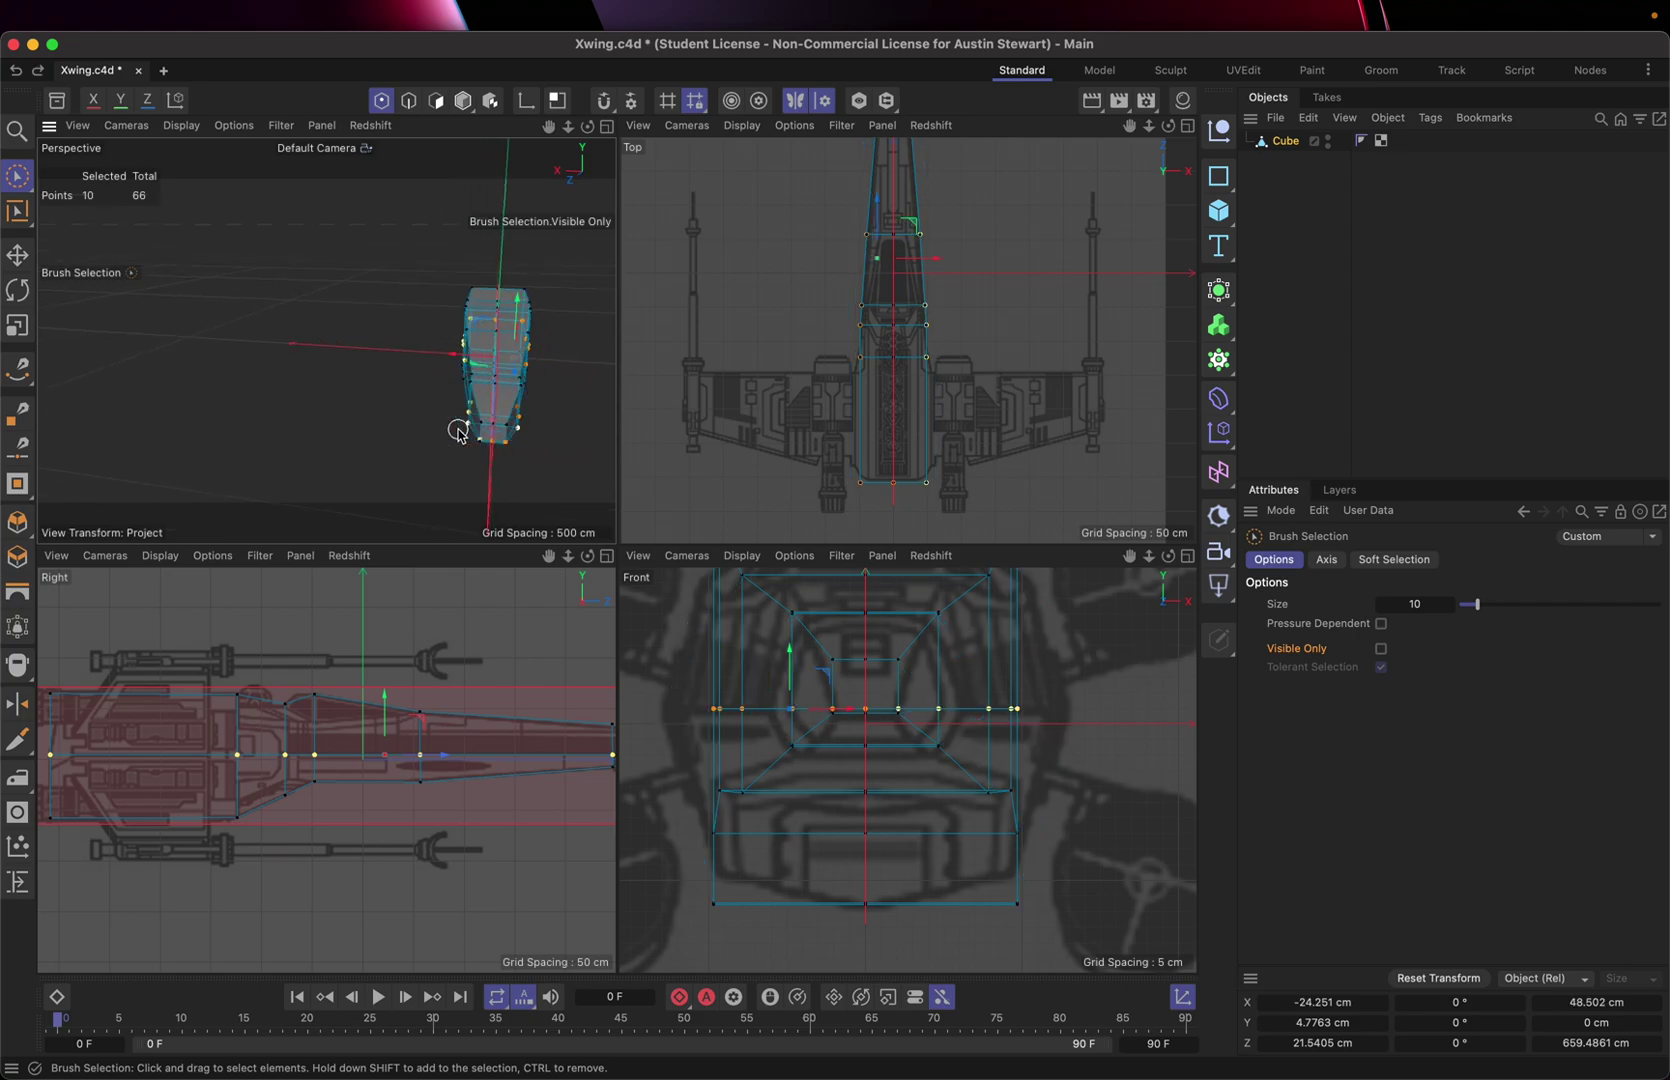
- Scale the 10 middle-row points to about 157% along X only, widening the body to 62.5 cm
key(t)
key(y)
key(z)
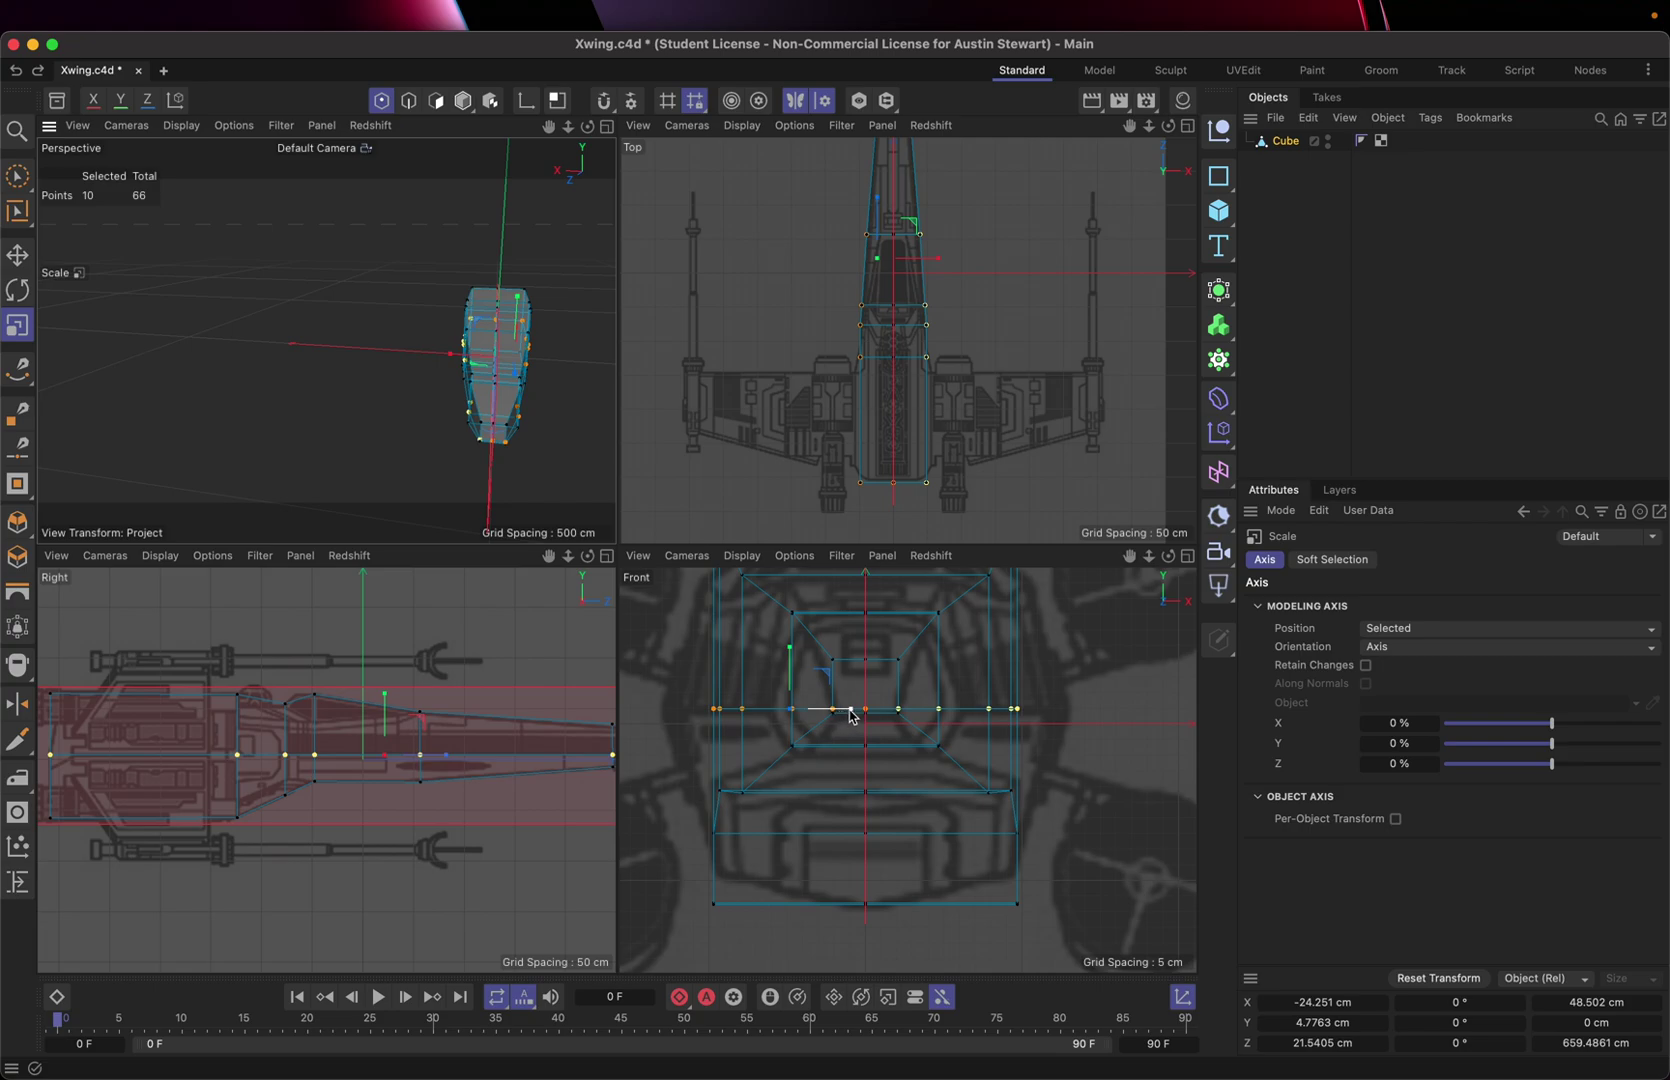
mouse_move(836, 713)
mouse_down()
mouse_move(877, 715)
mouse_move(837, 727)
mouse_move(891, 737)
mouse_up()
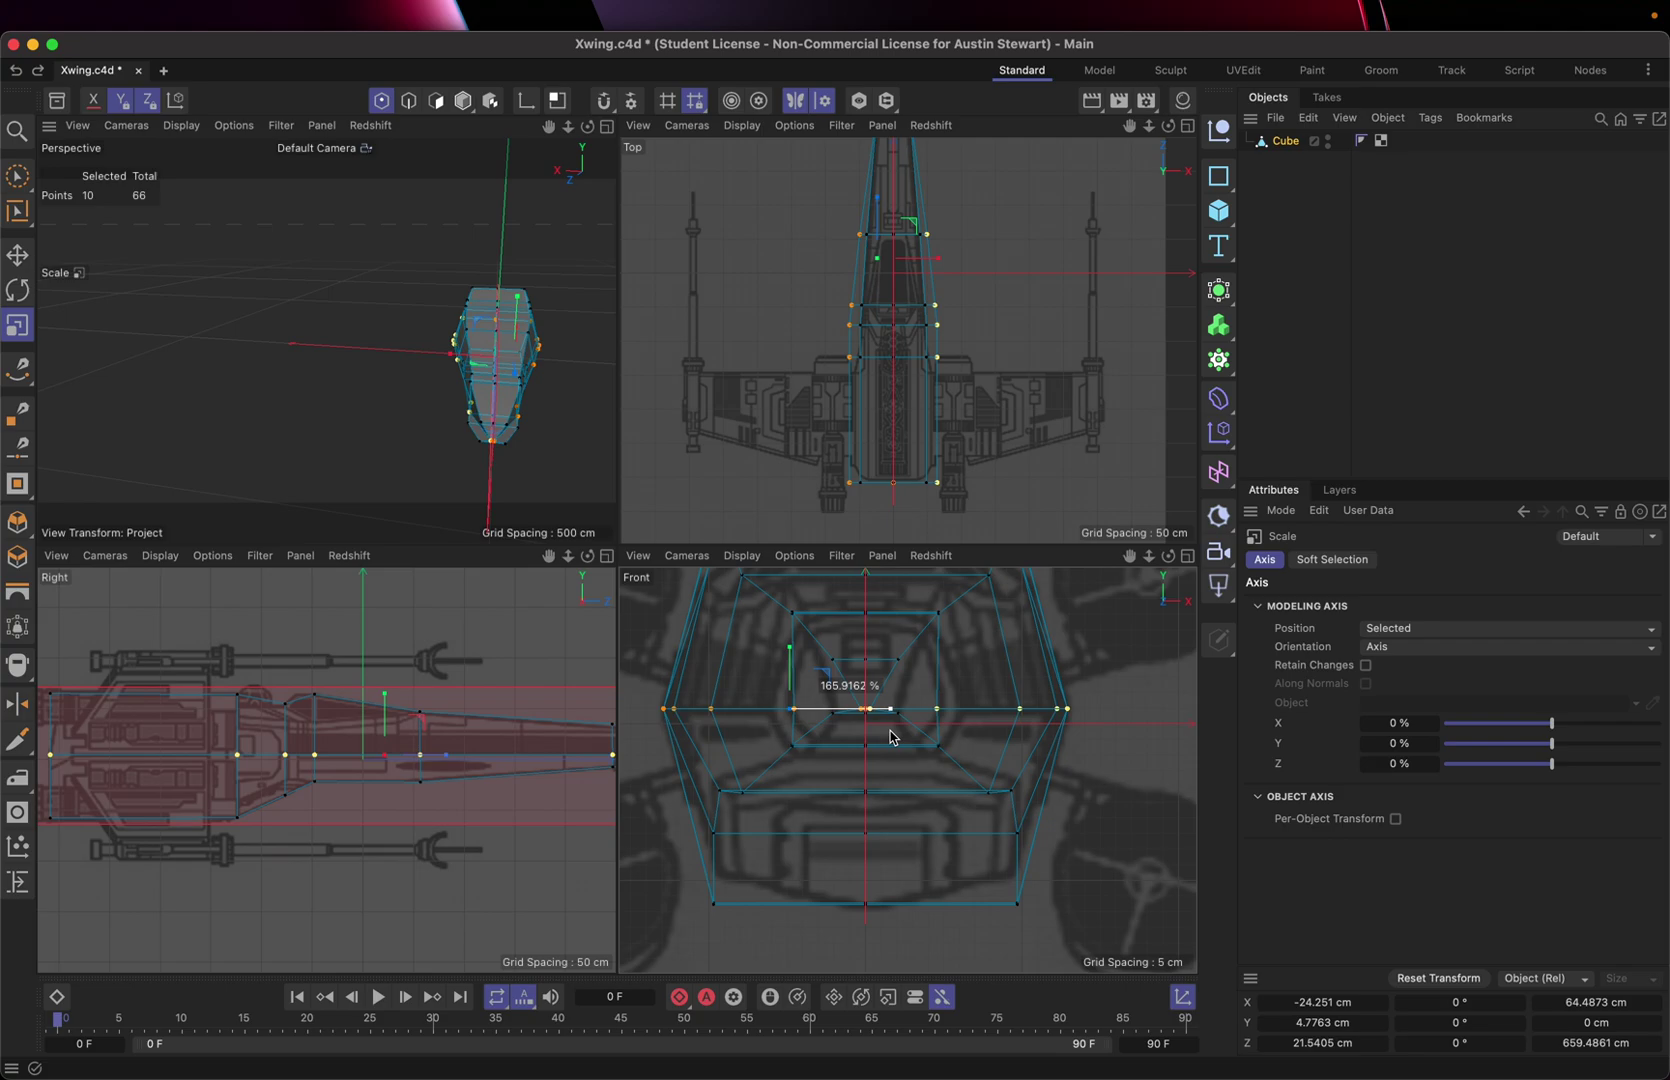
drag(891, 737, 893, 735)
drag(893, 735, 885, 734)
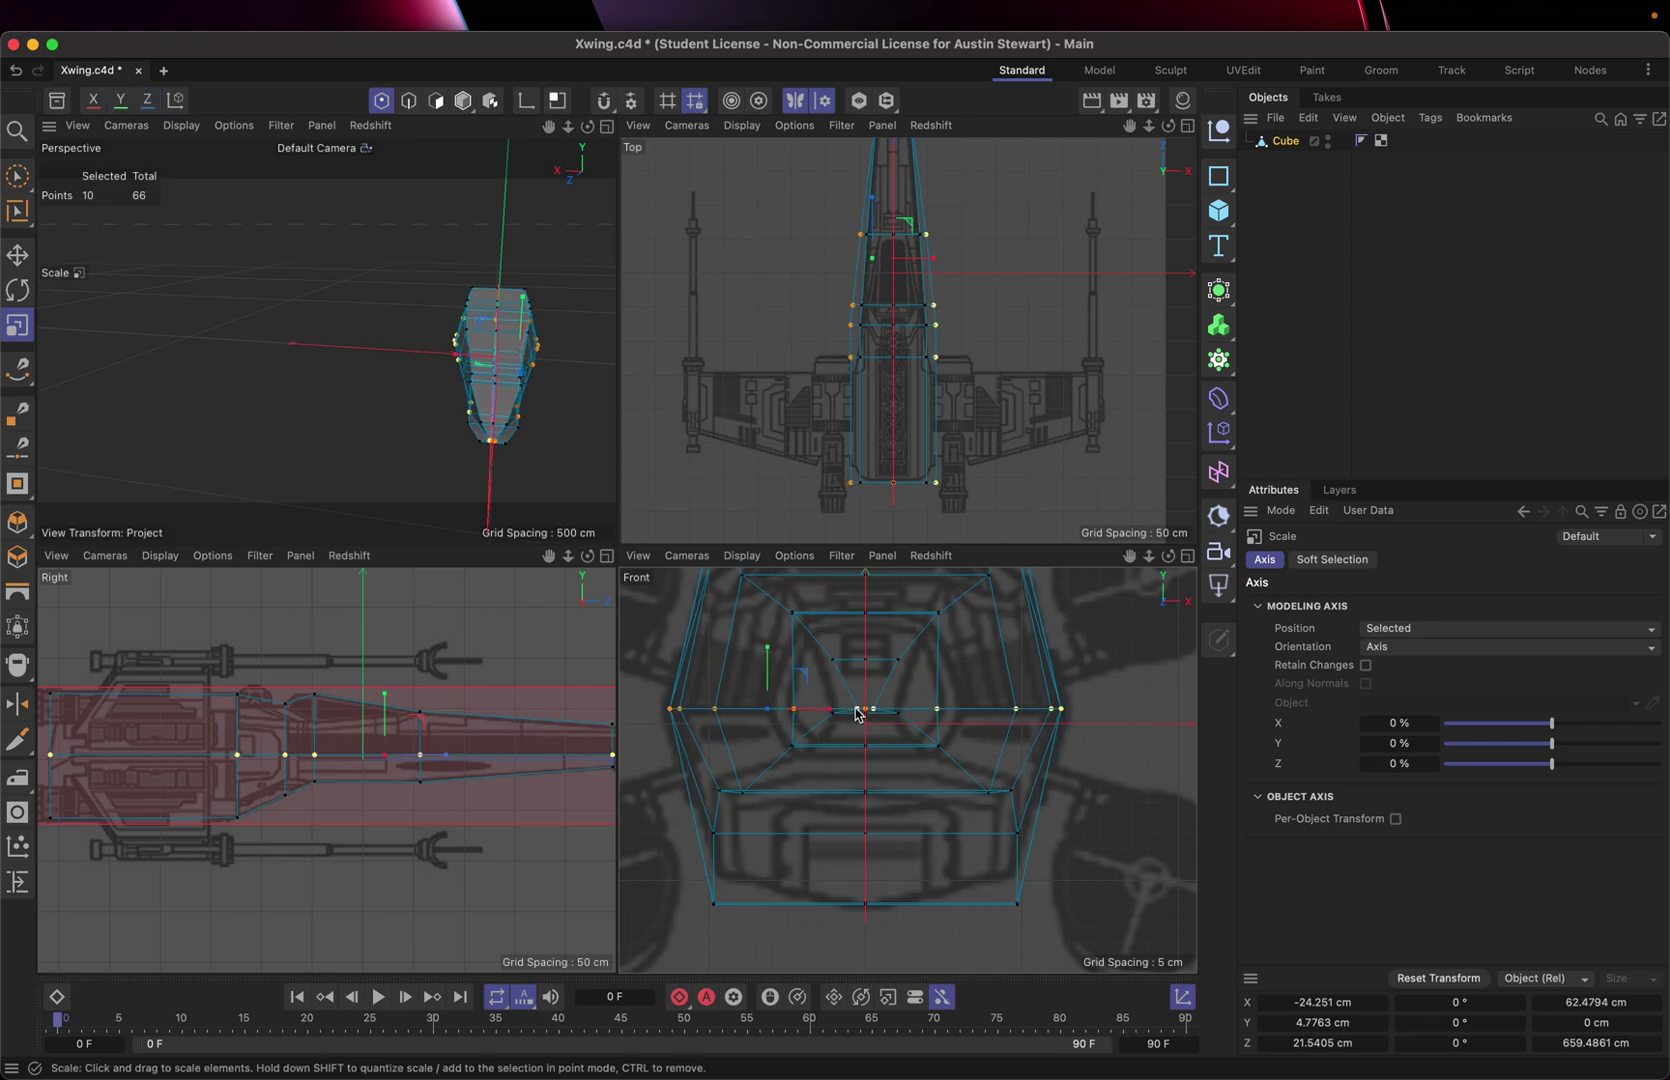
key(9)
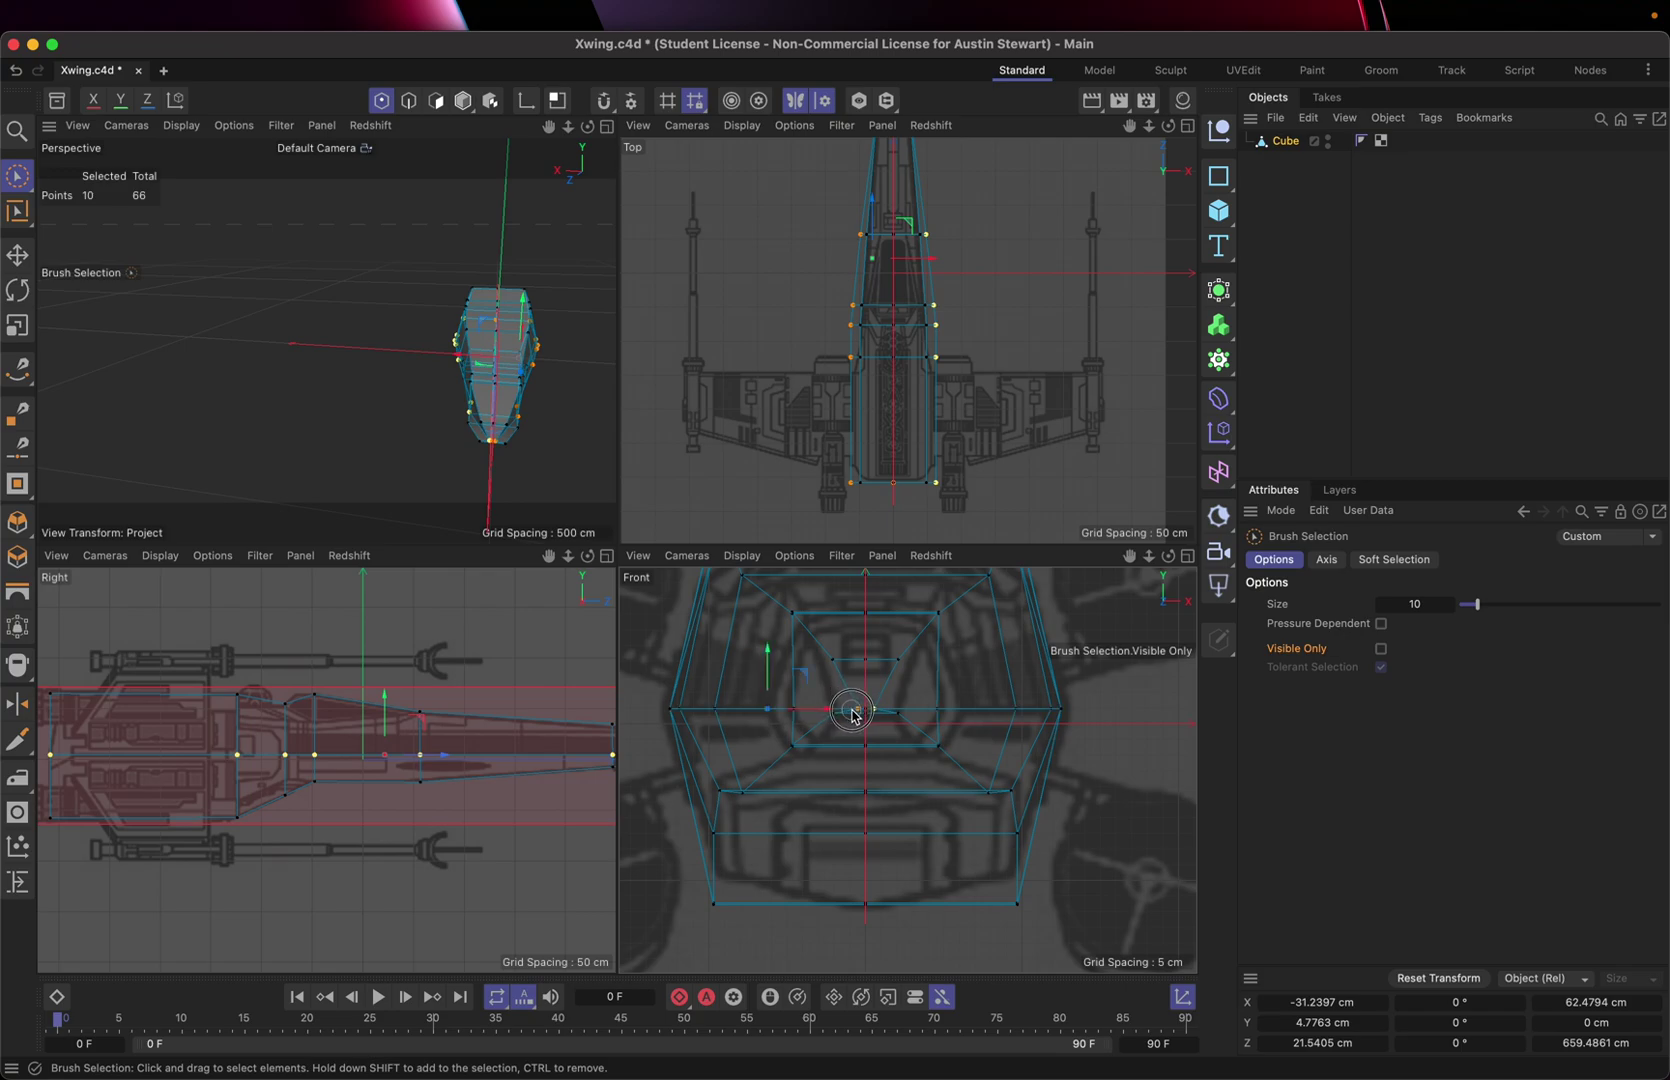
click(852, 711)
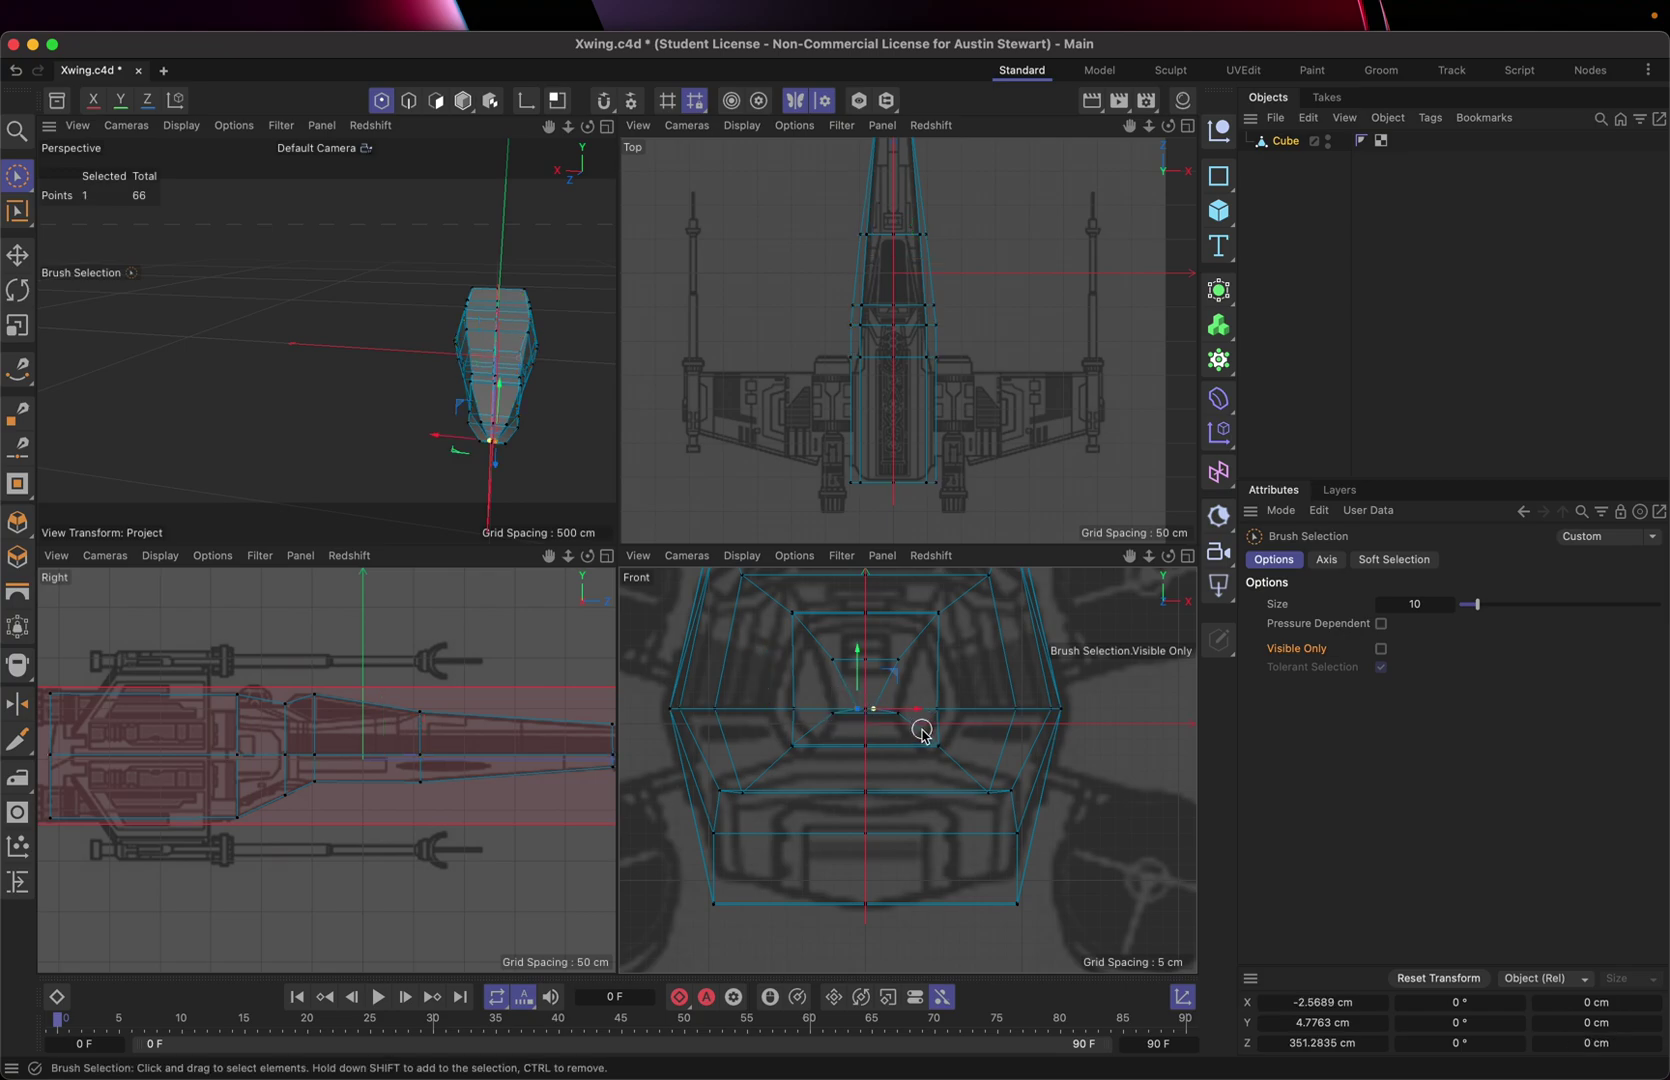
drag(921, 712, 902, 714)
key(super+z)
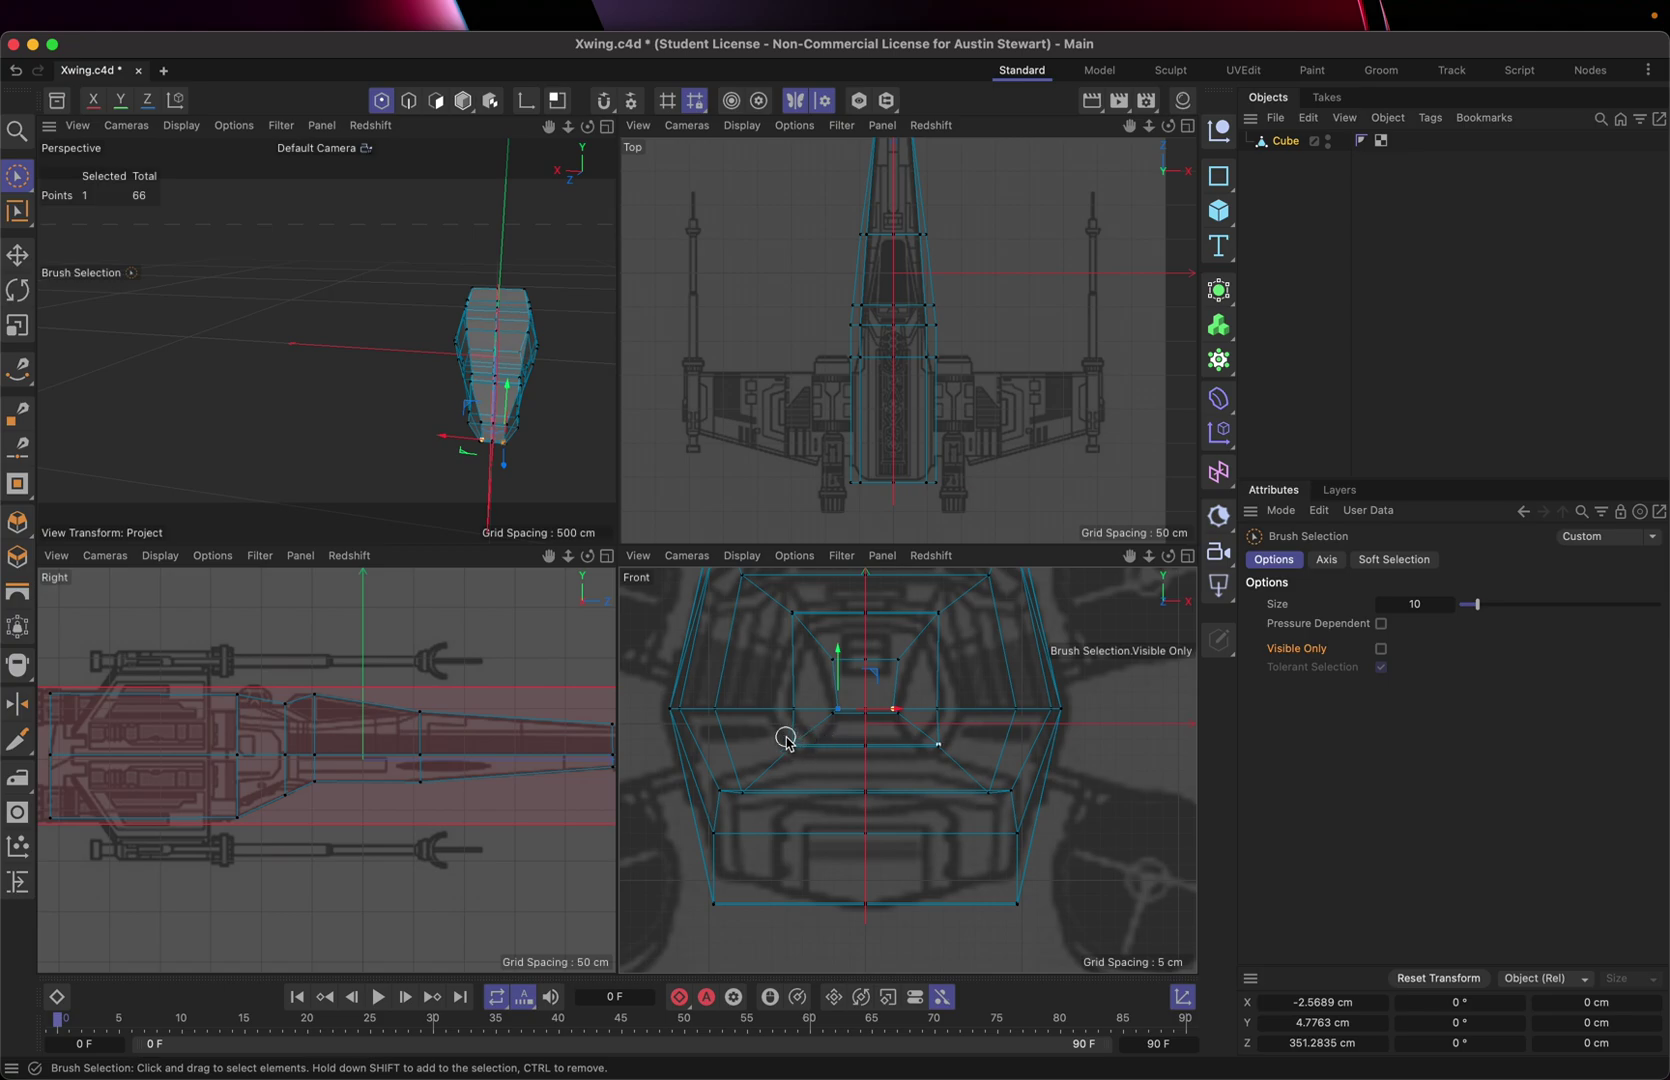
scroll(766, 730, up, 4)
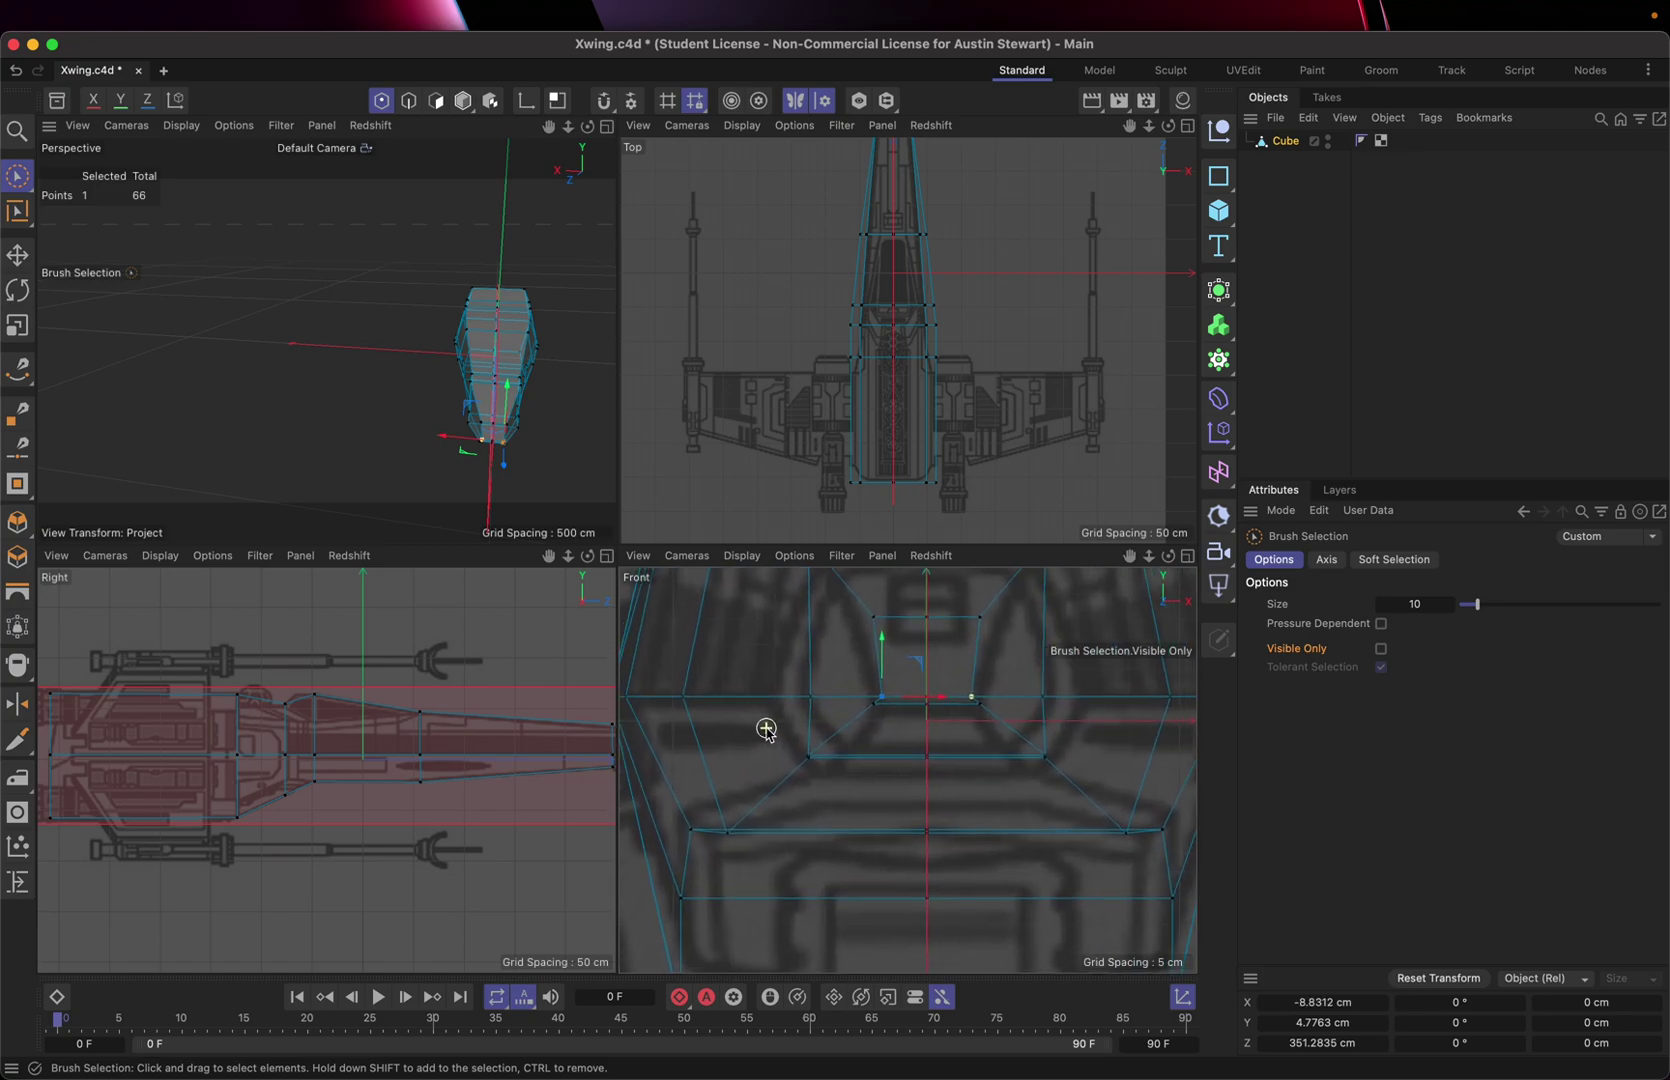
scroll(514, 446, up, 4)
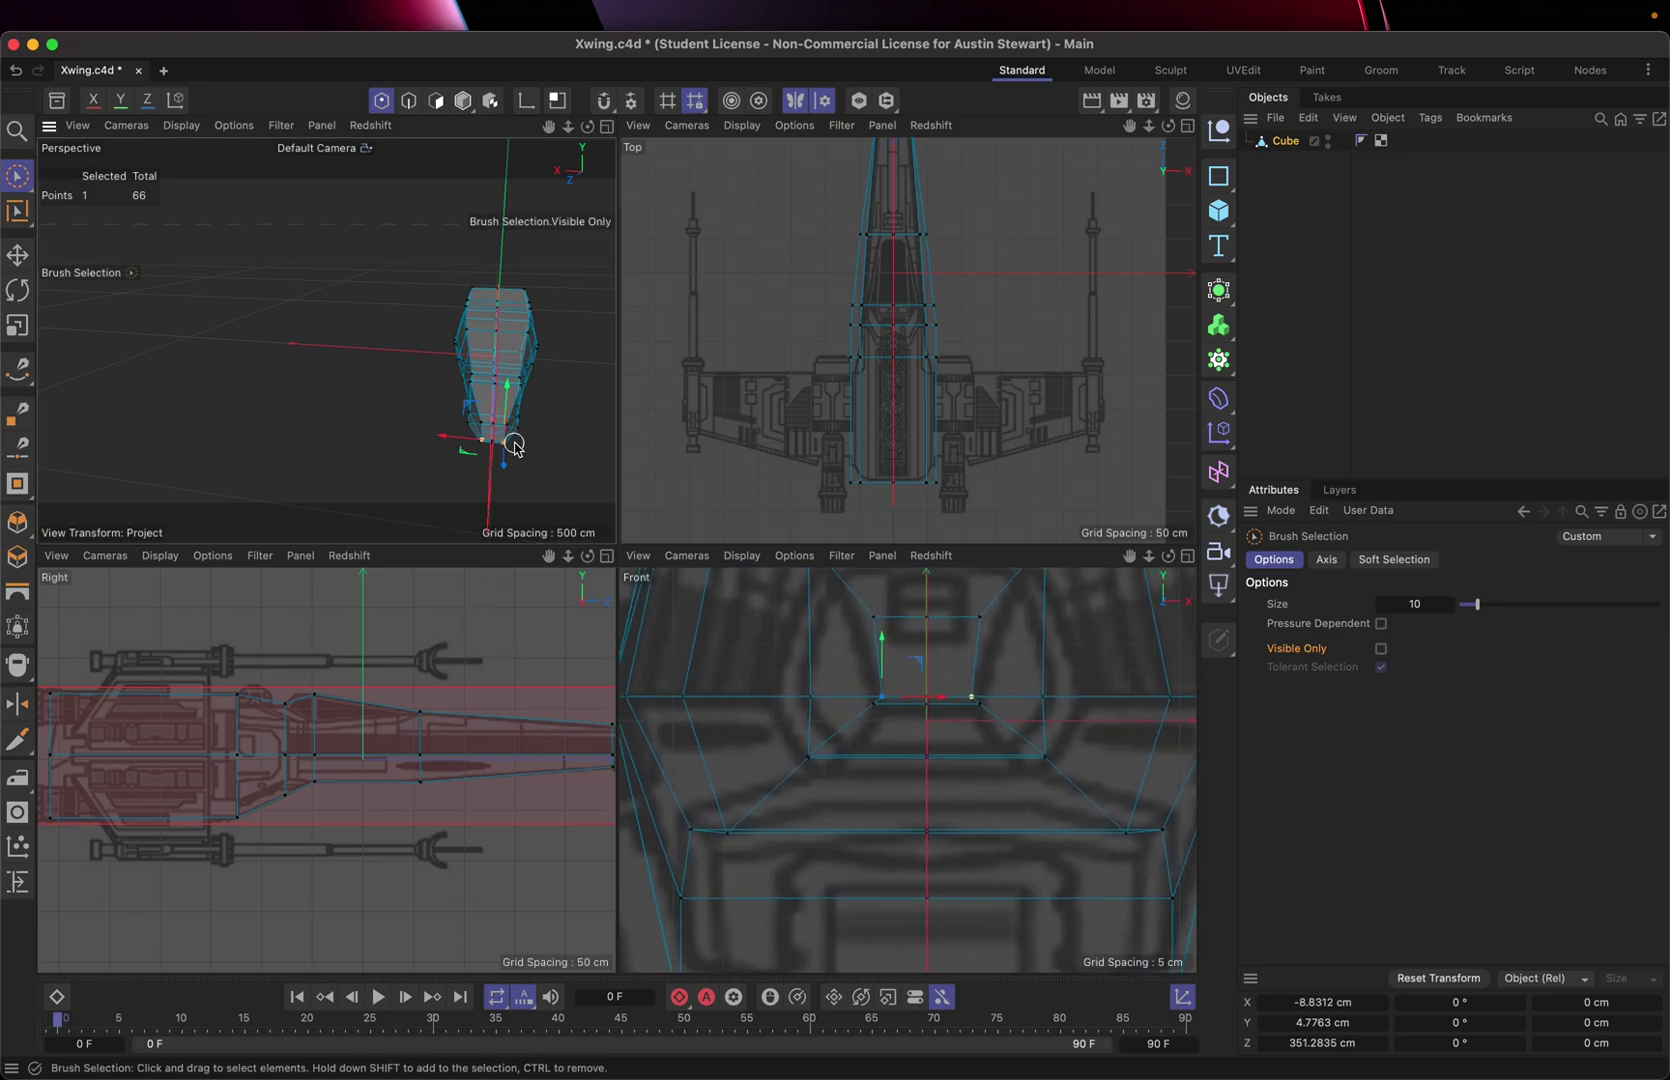
alt+drag(514, 446, 473, 437)
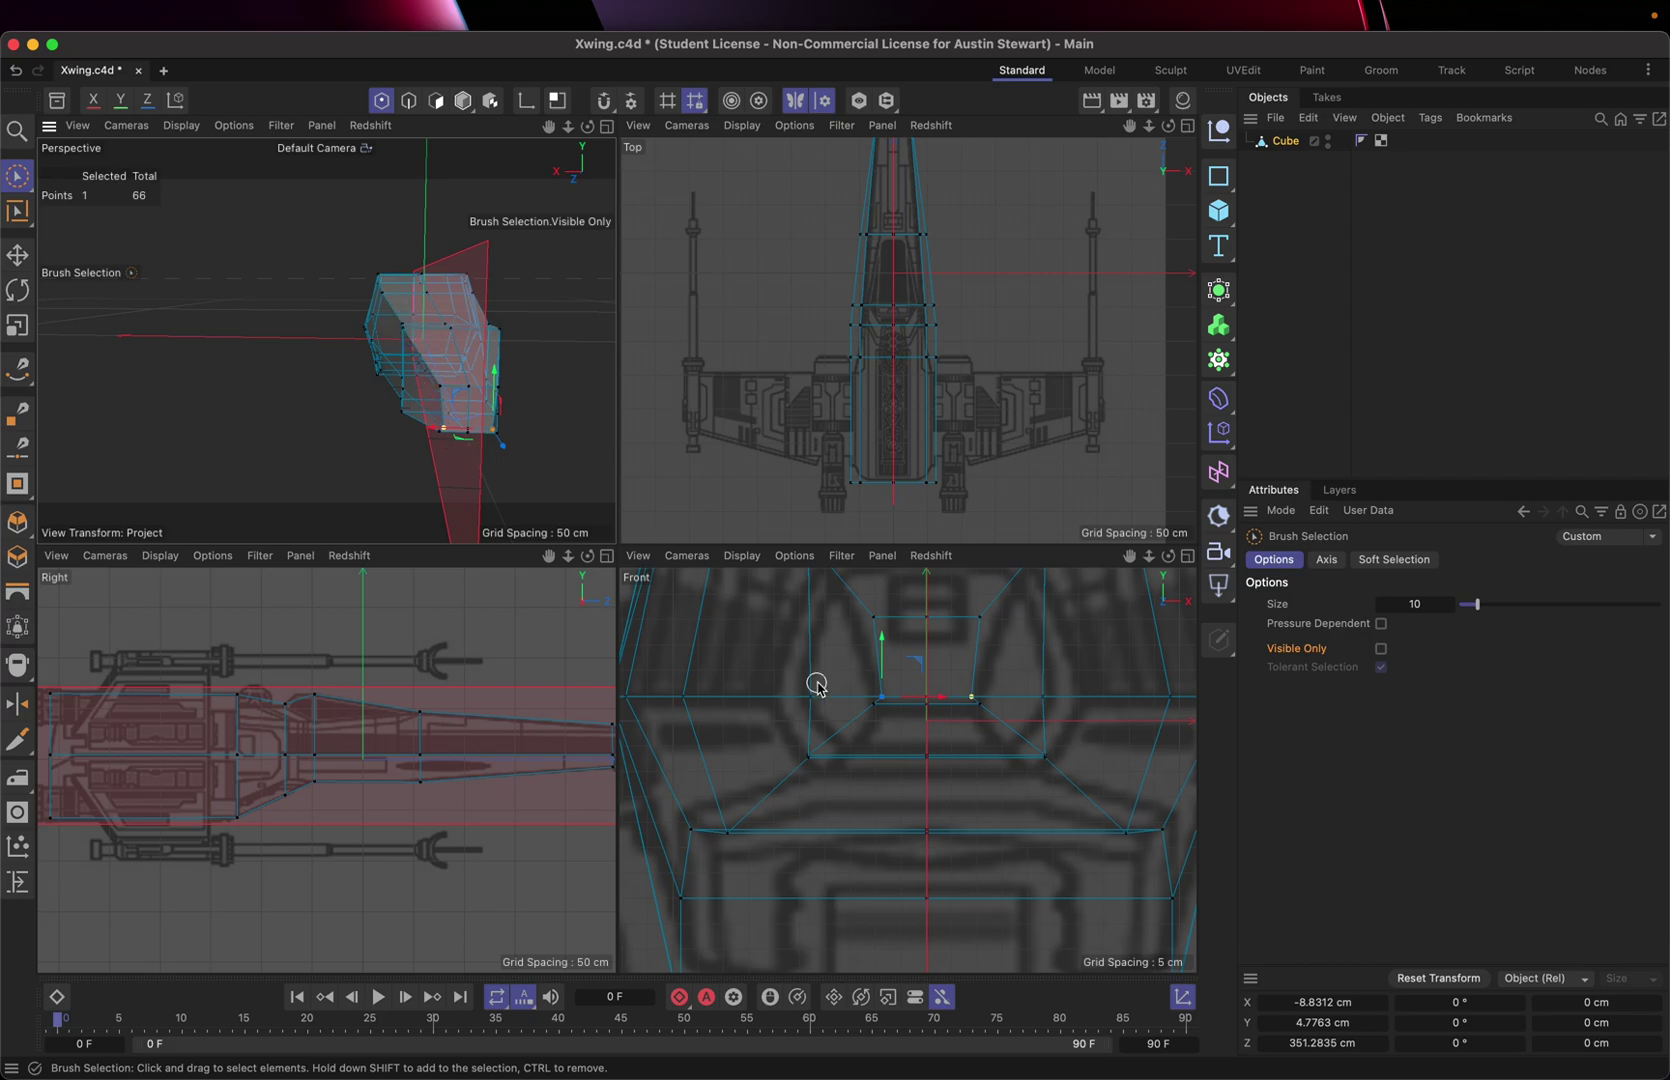
scroll(817, 684, down, 5)
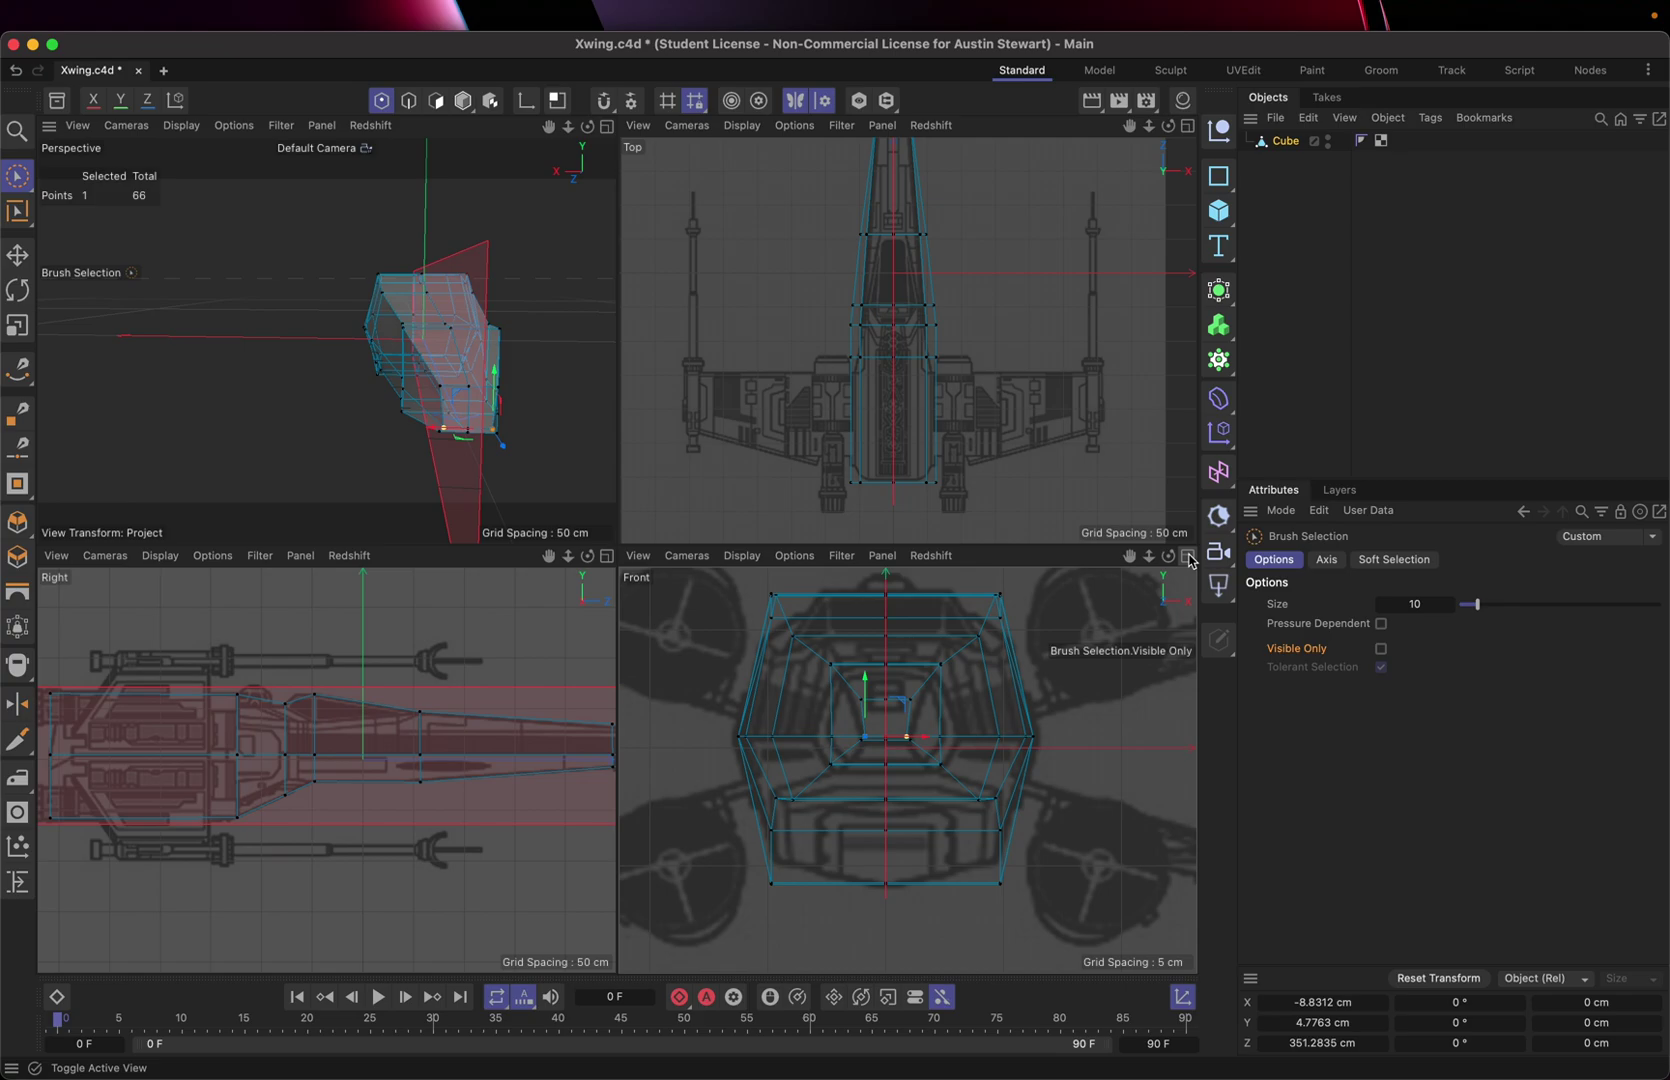
- Show only the Front view, test-nudge an inner top point left, and undo it
click(1188, 557)
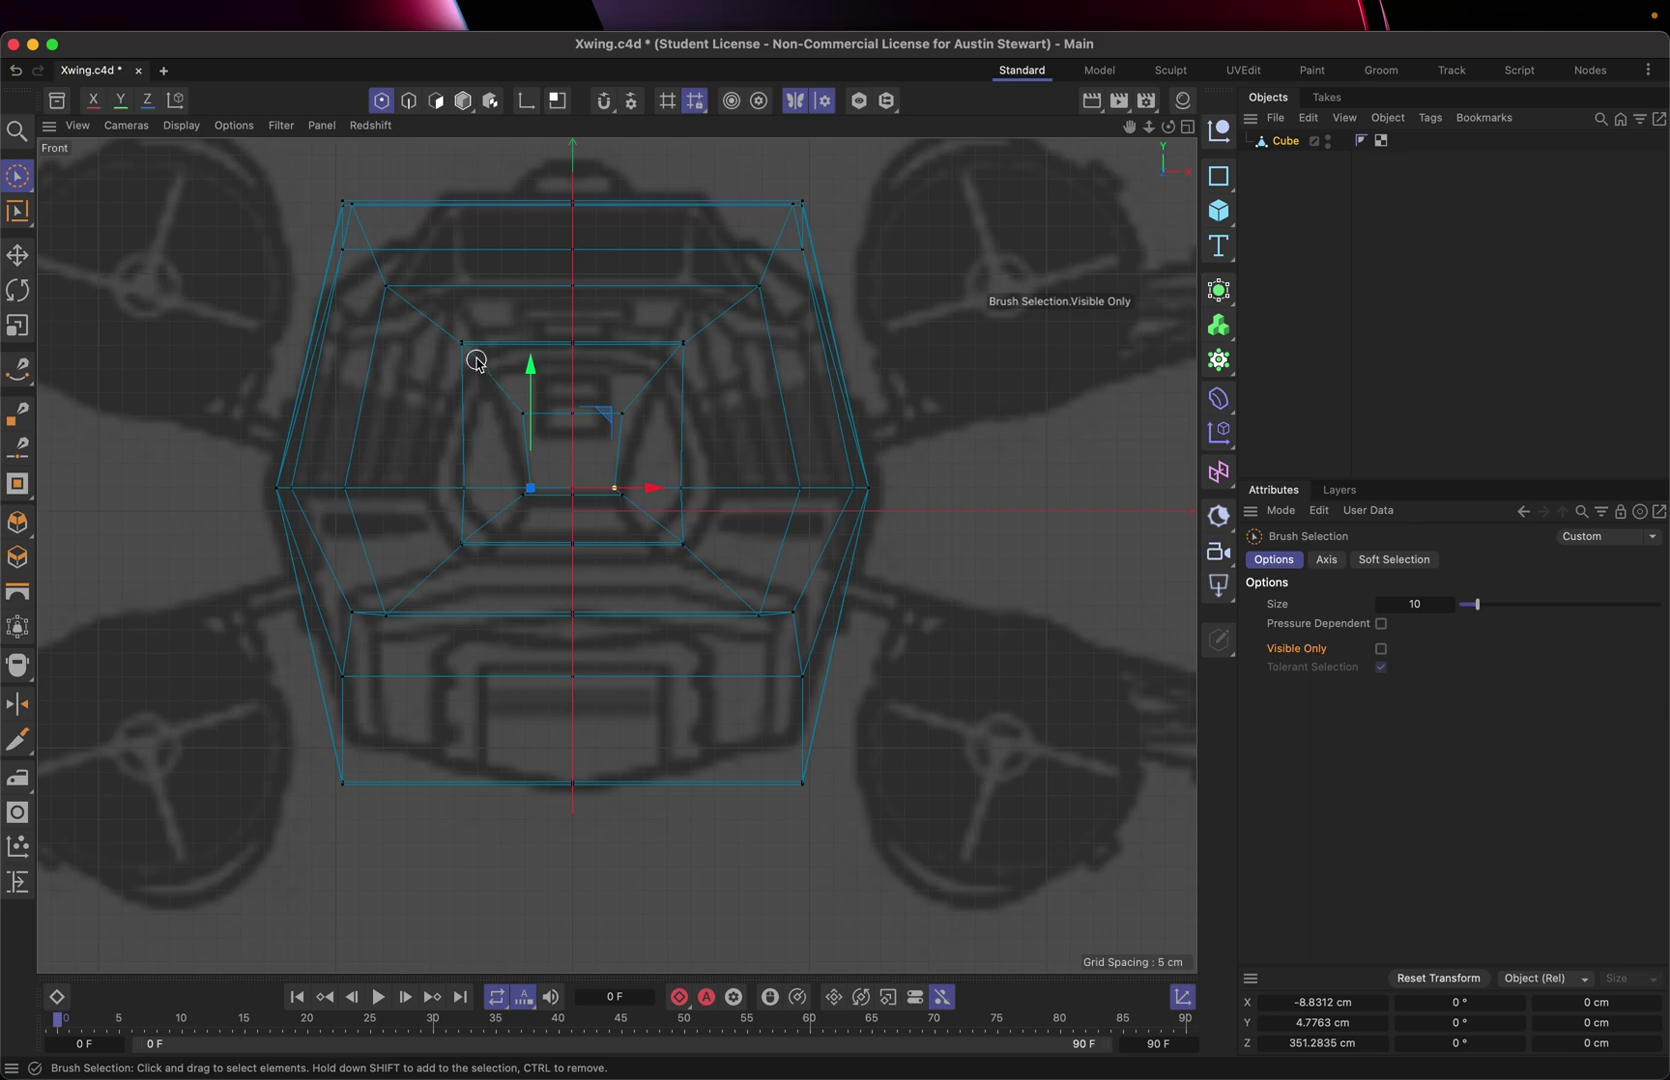
click(519, 415)
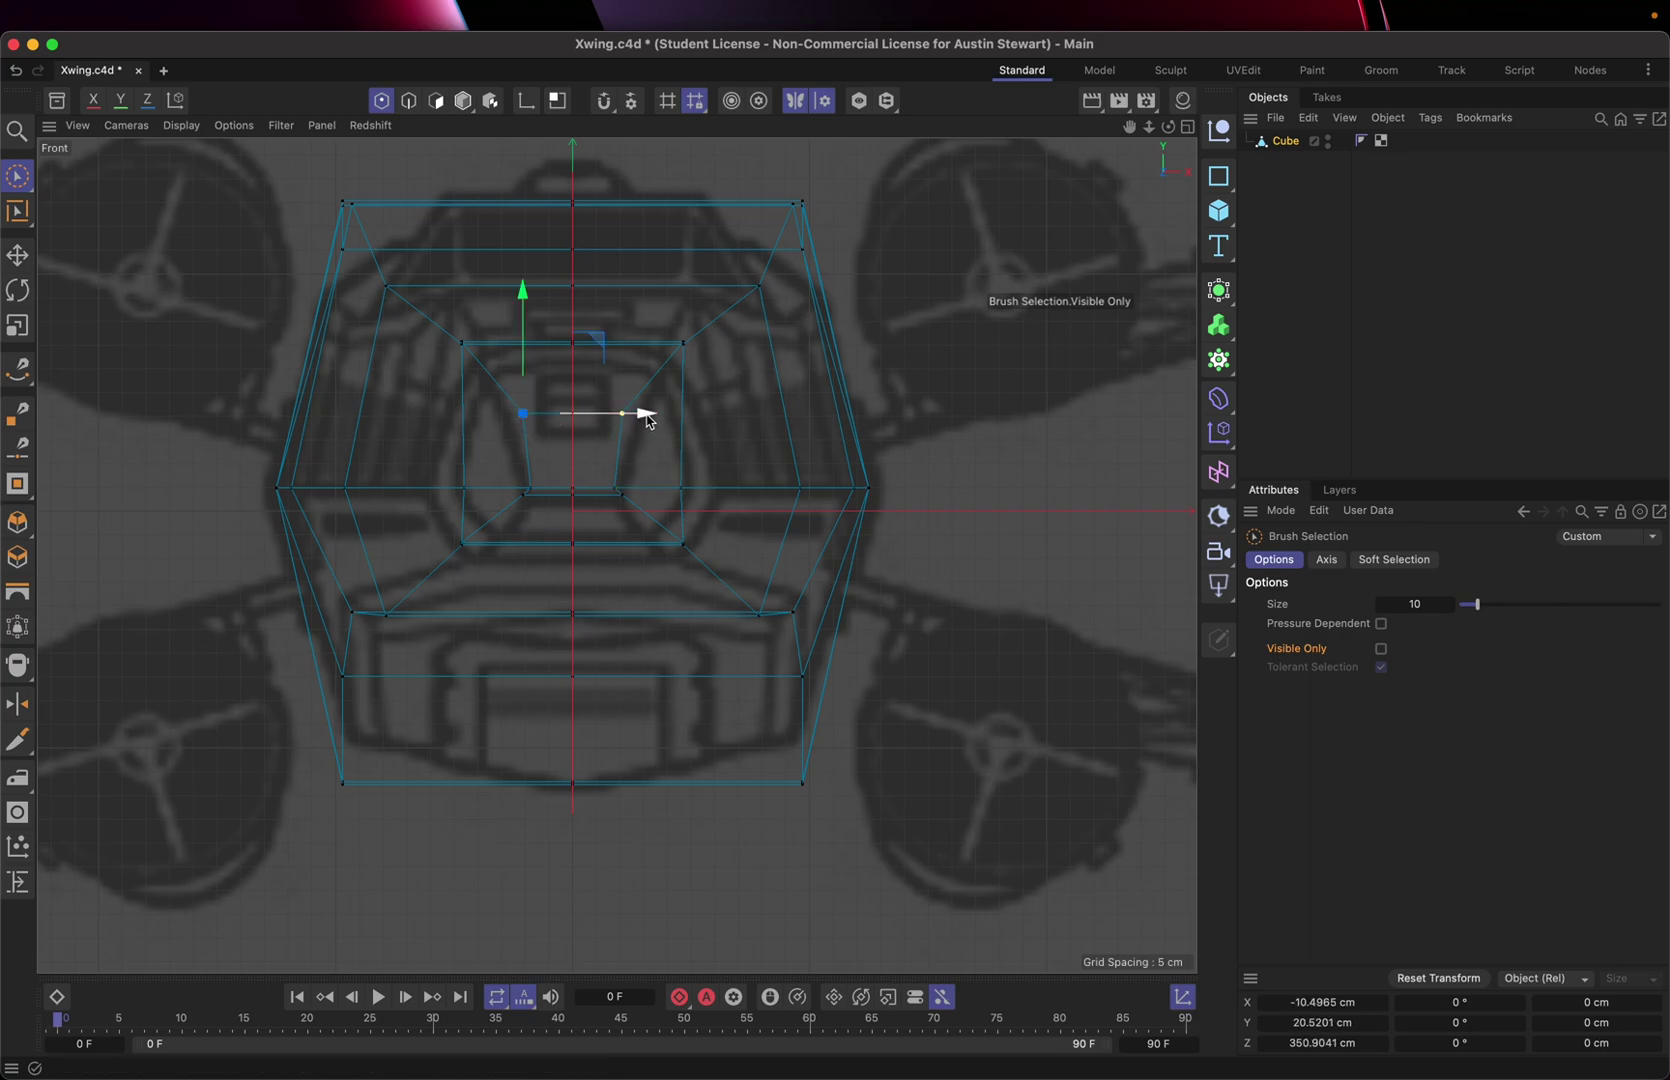
drag(647, 420, 627, 421)
key(super+z)
- After undoing another trial move, pull the inner ring's upper-left point inward toward the centre line
click(461, 344)
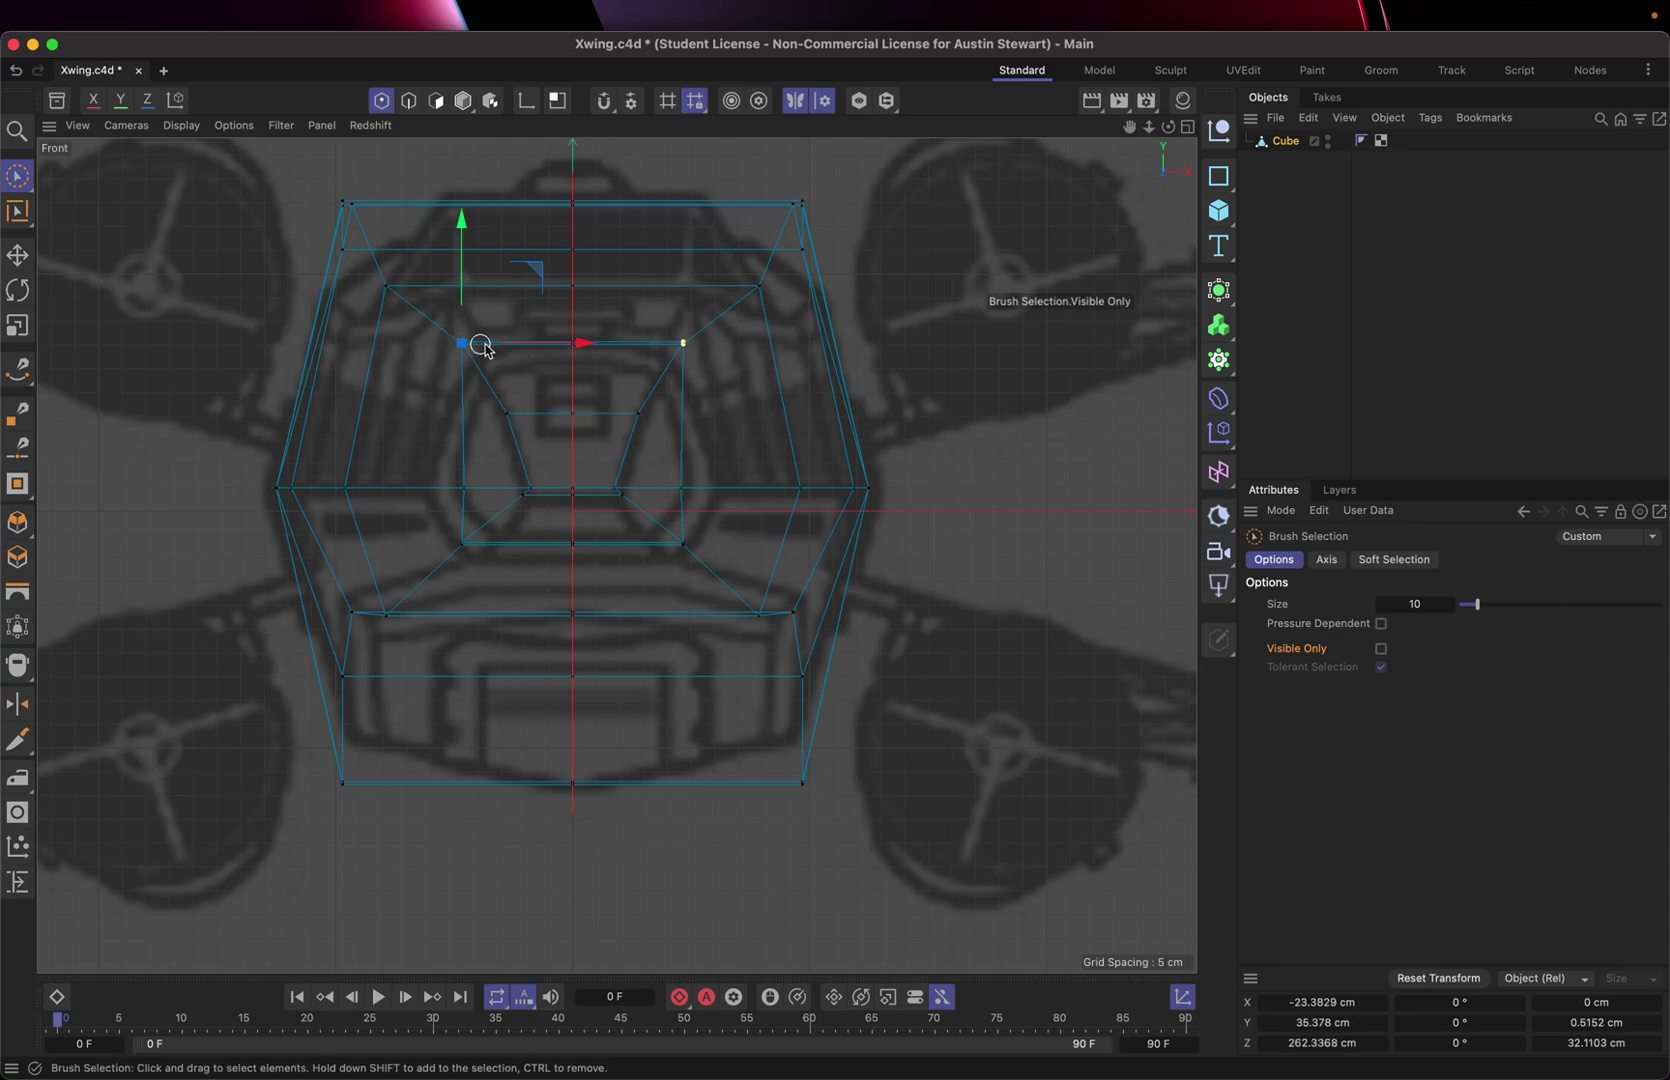
mouse_move(545, 277)
mouse_down()
mouse_move(533, 268)
mouse_move(558, 281)
mouse_up()
key(super+z)
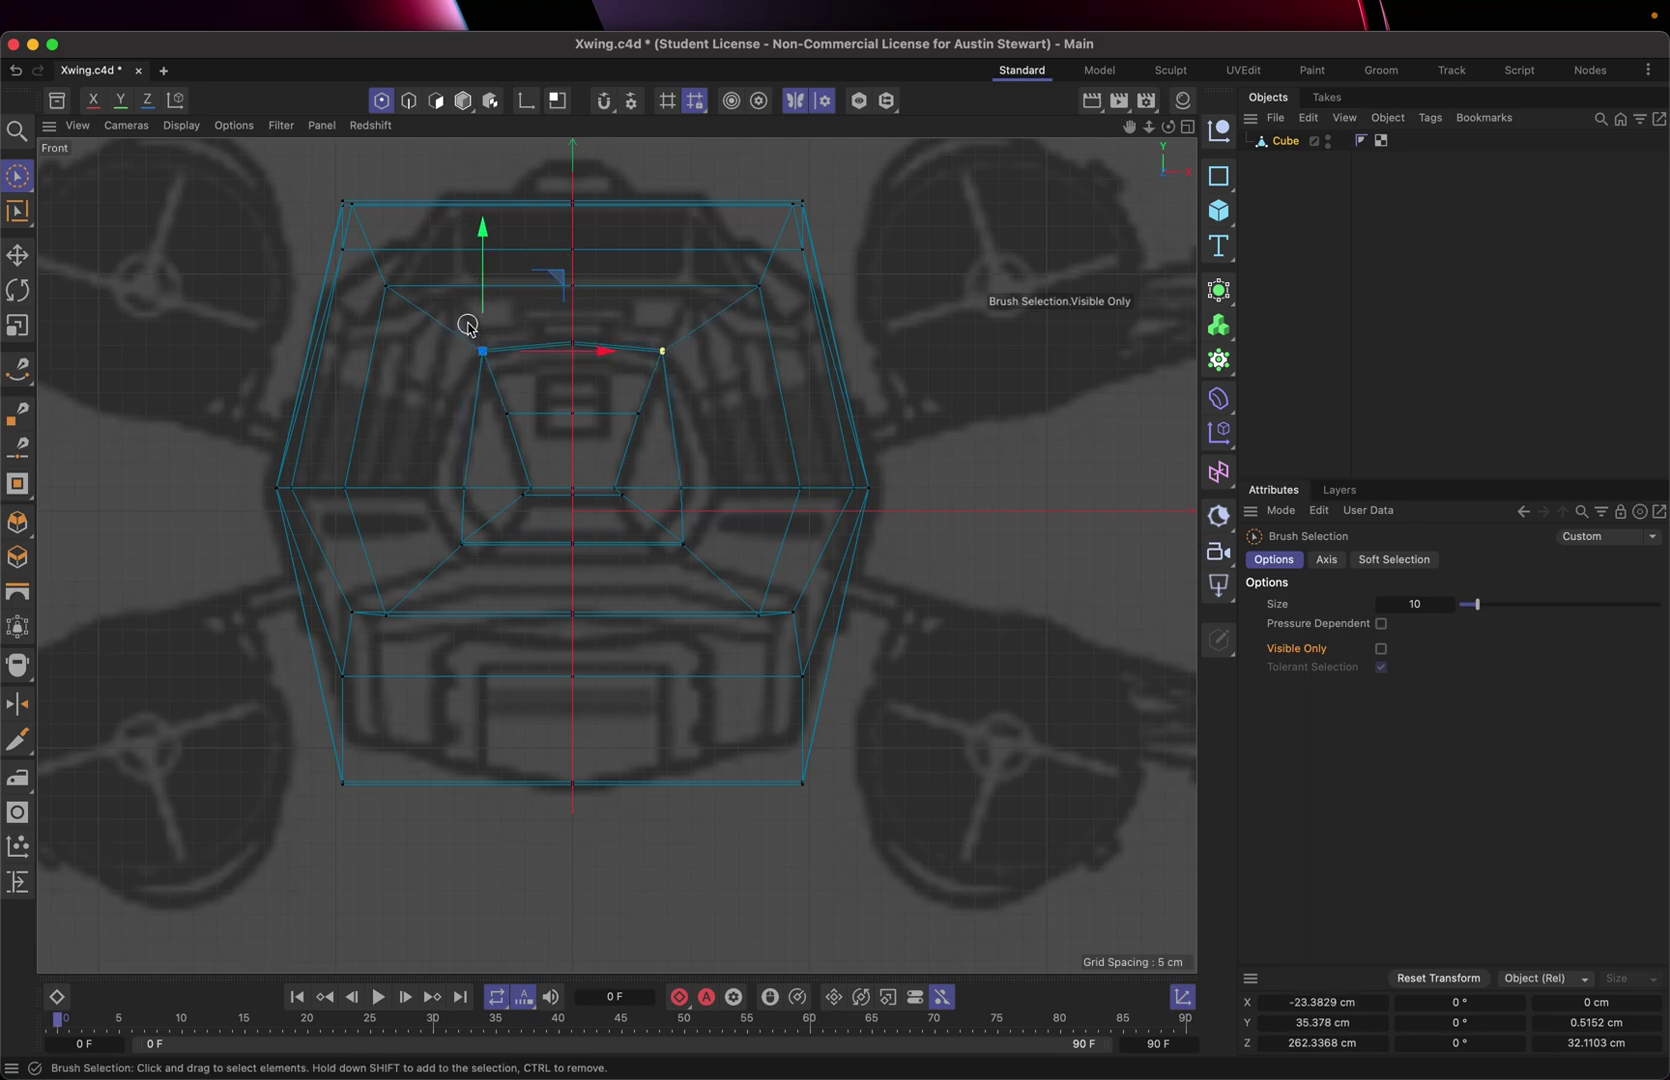
key(super+z)
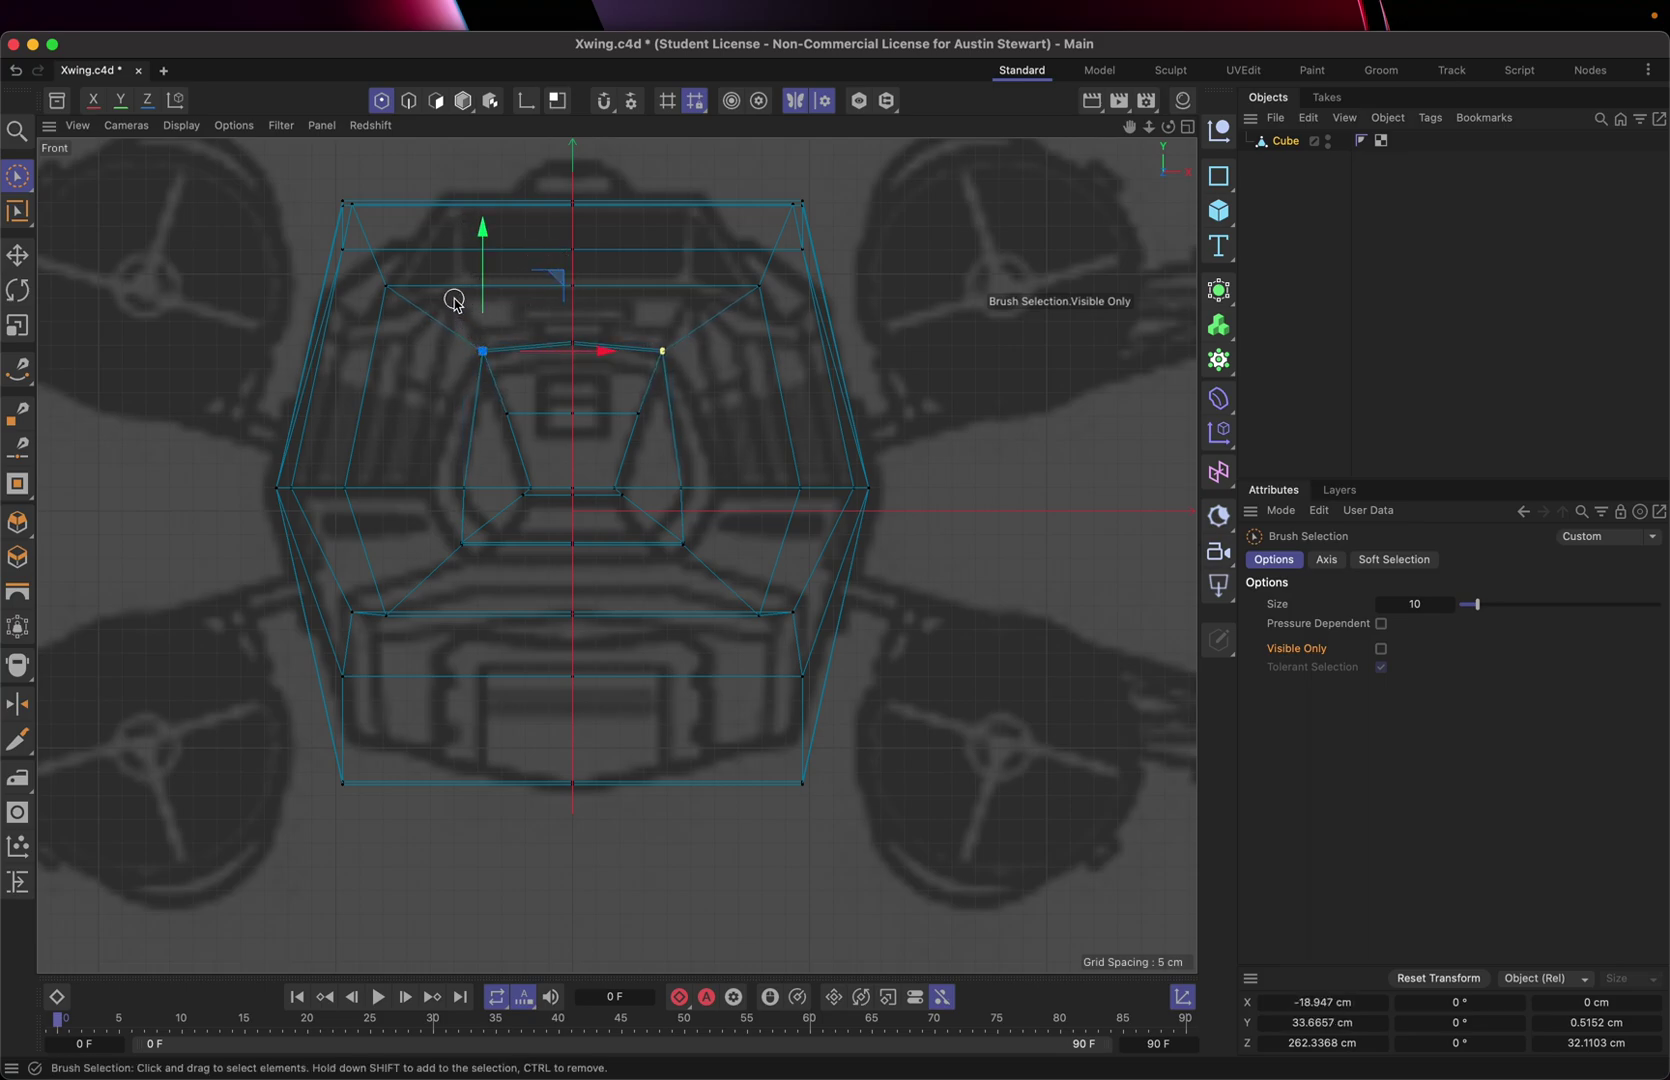
click(387, 288)
drag(512, 289, 578, 288)
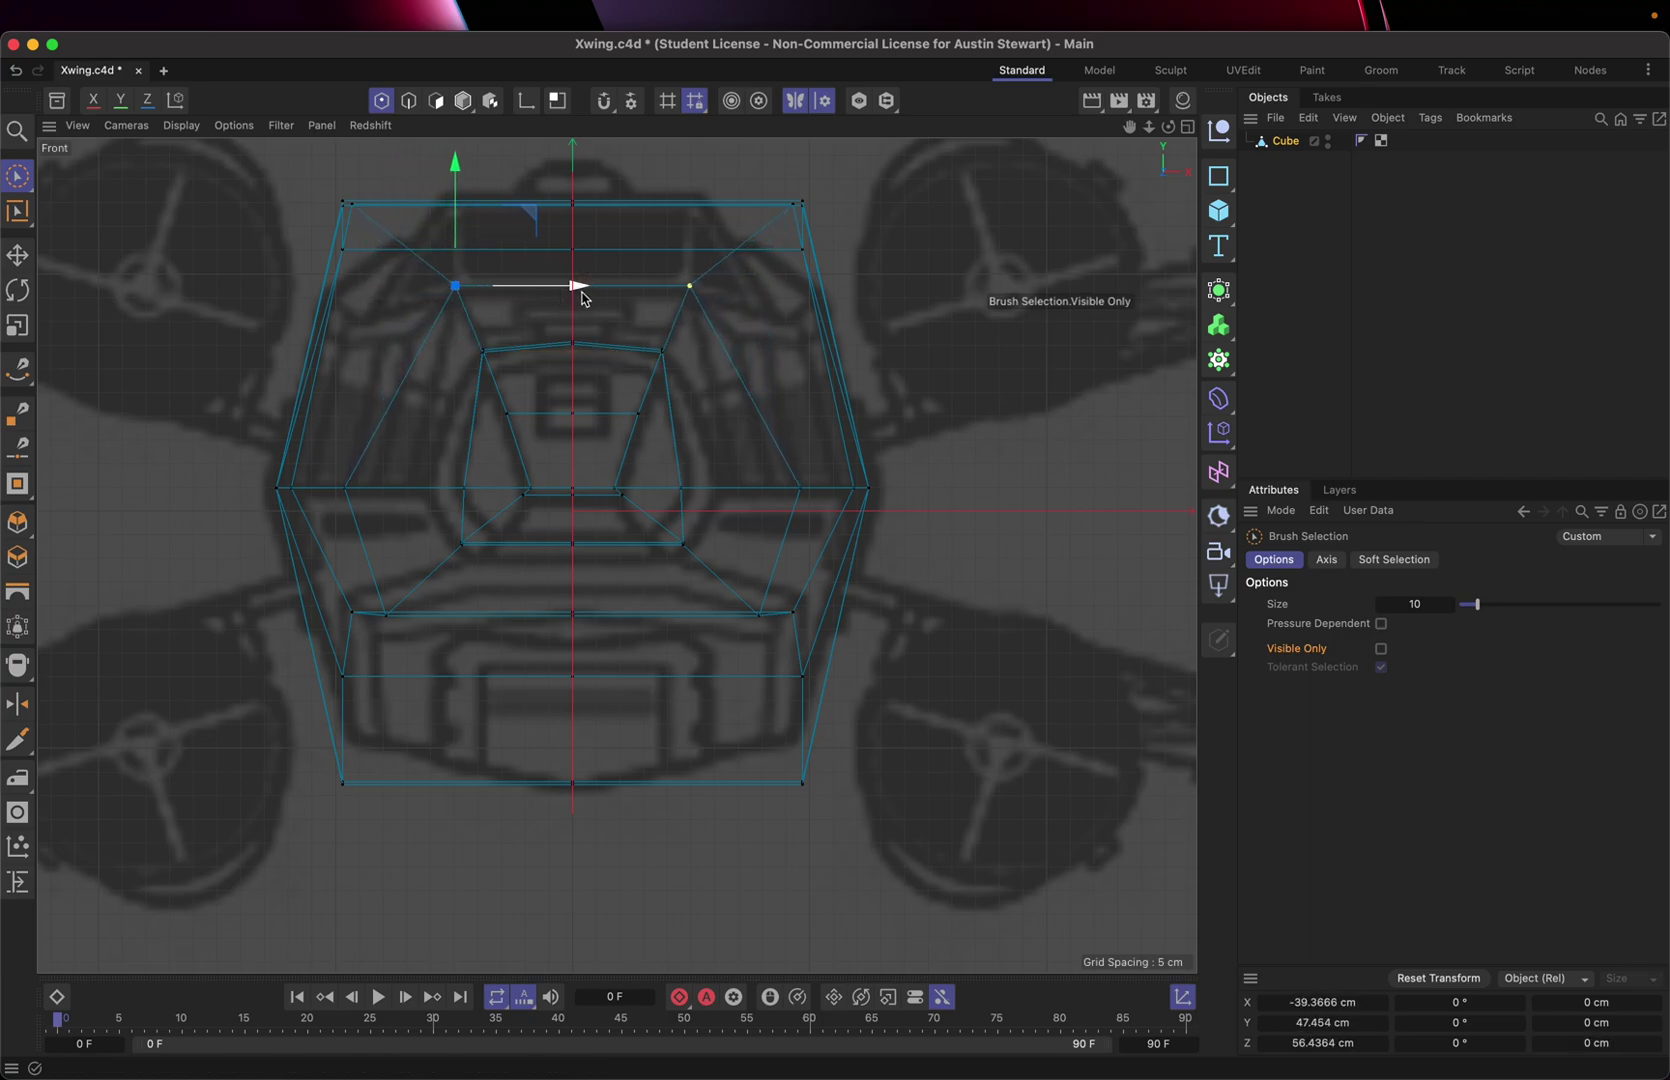
- Bring the outer ring's upper-left point and the top corners down and inward
click(342, 250)
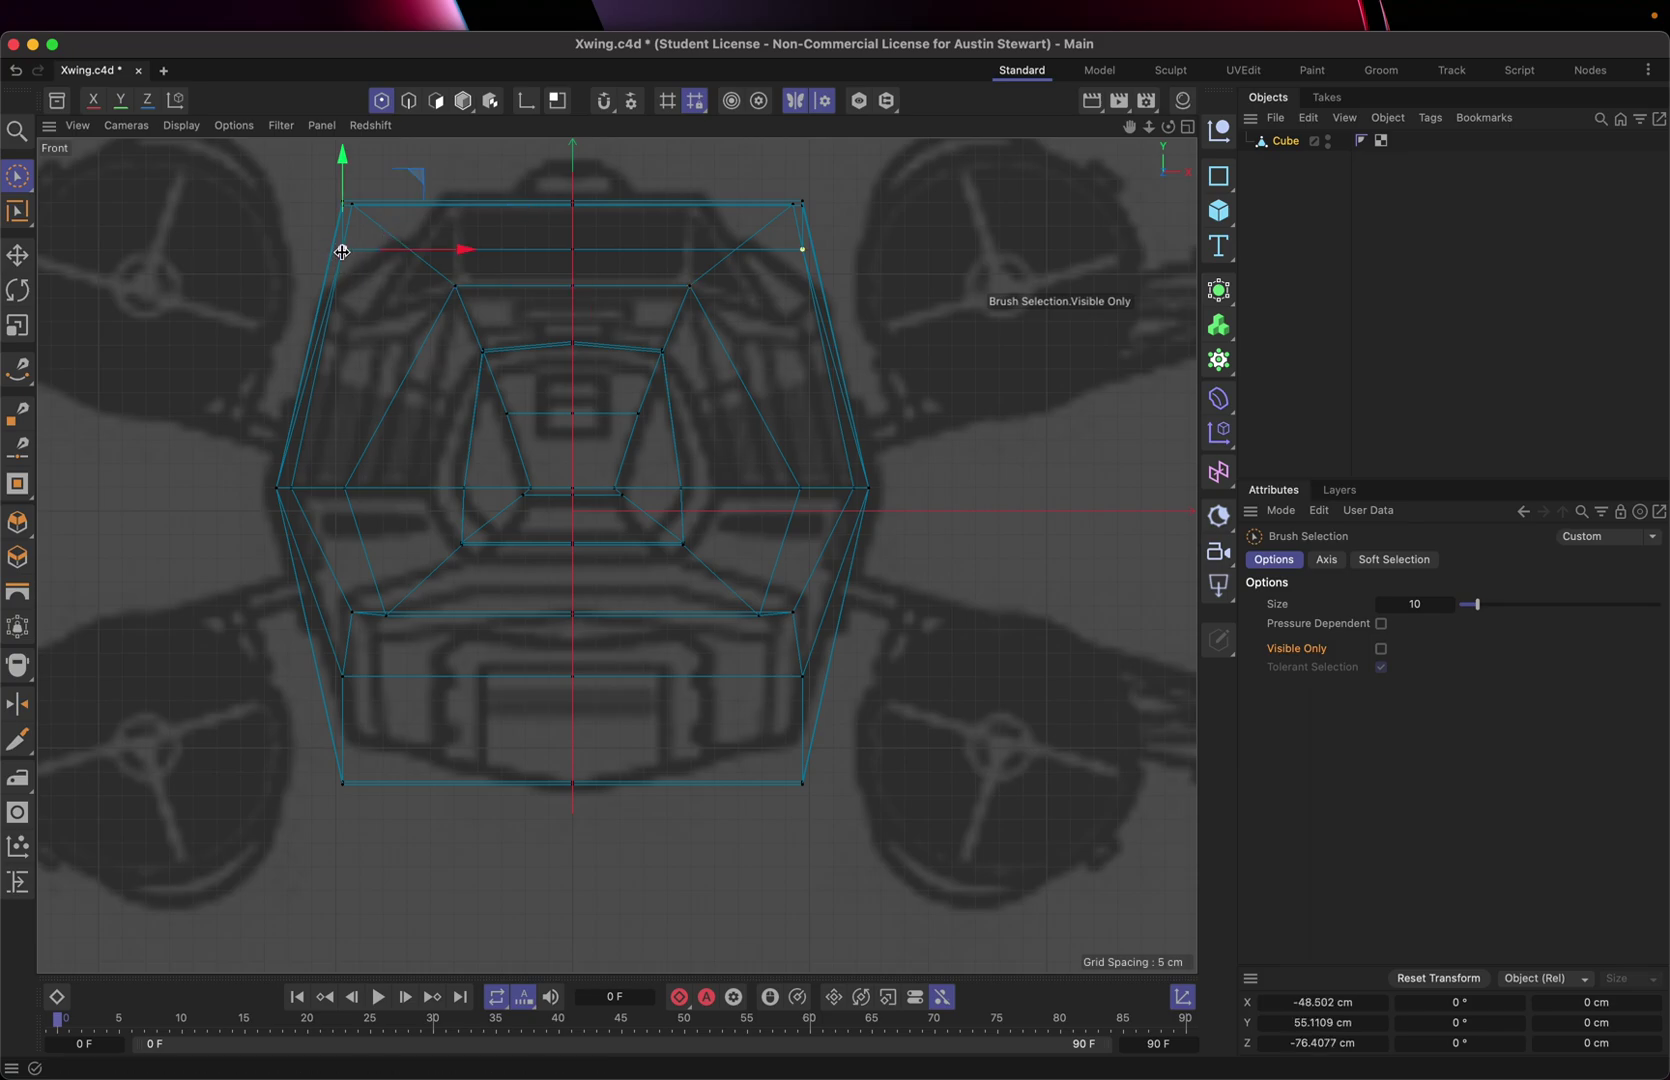
drag(466, 250, 533, 263)
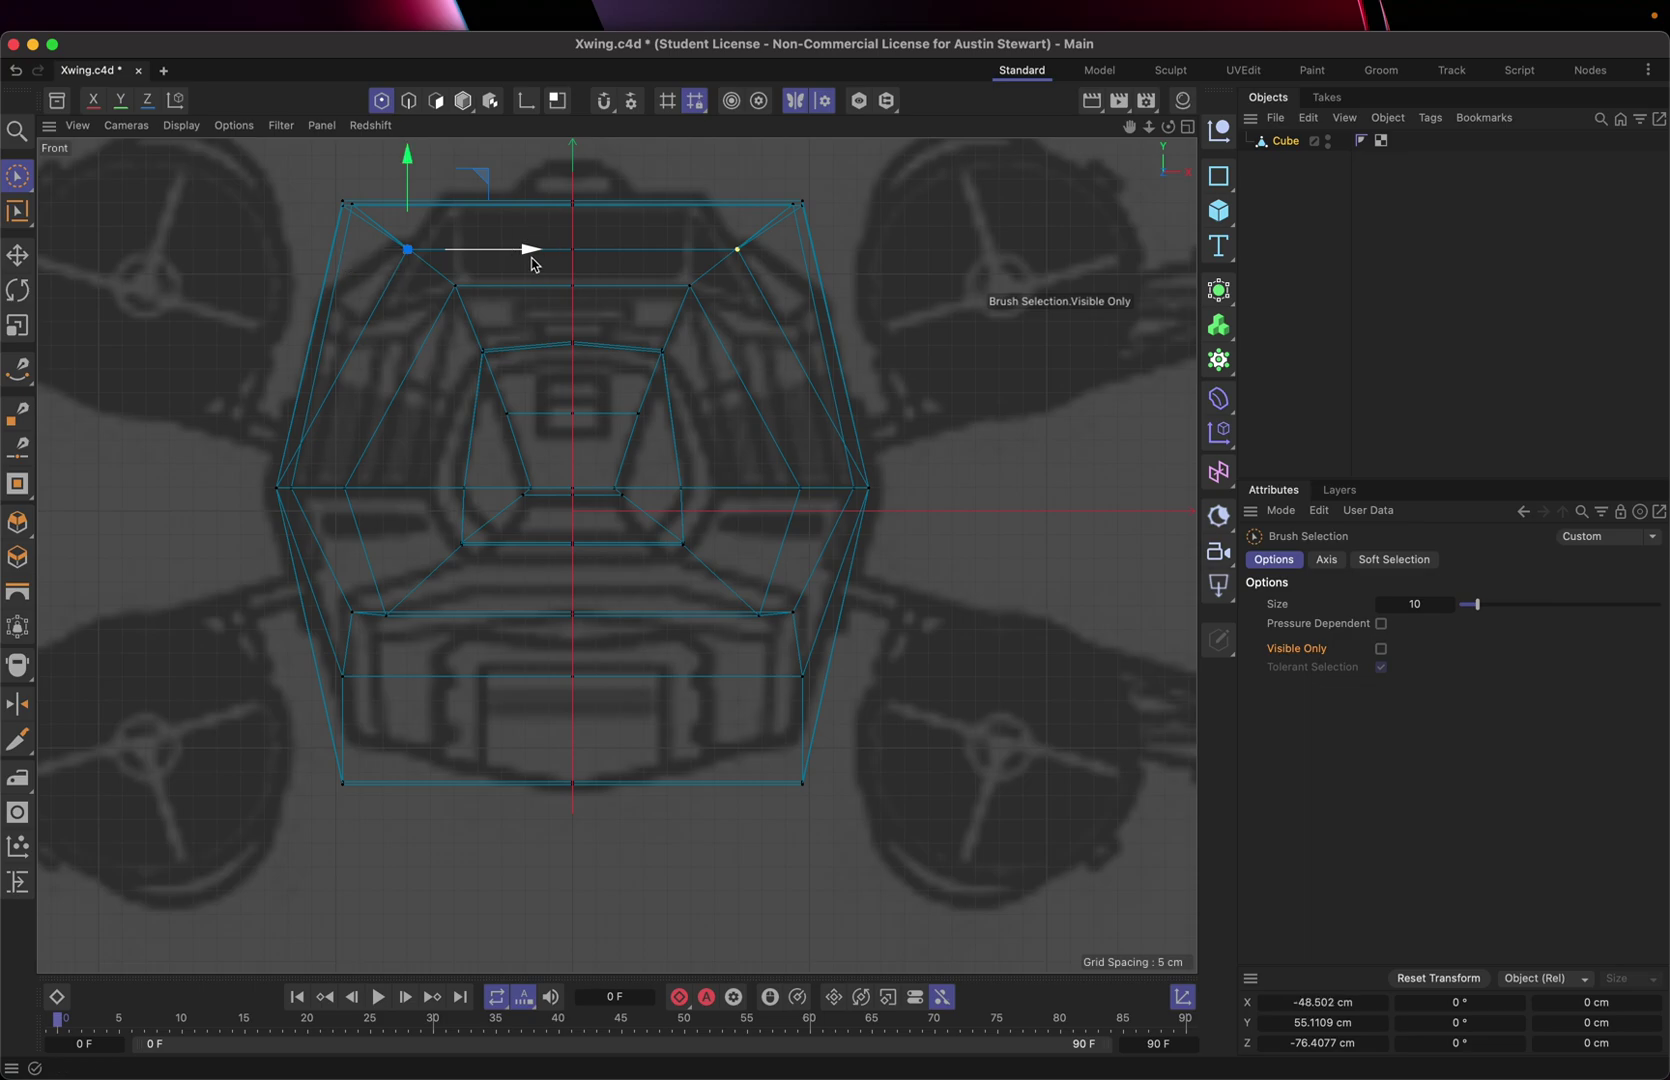
click(341, 207)
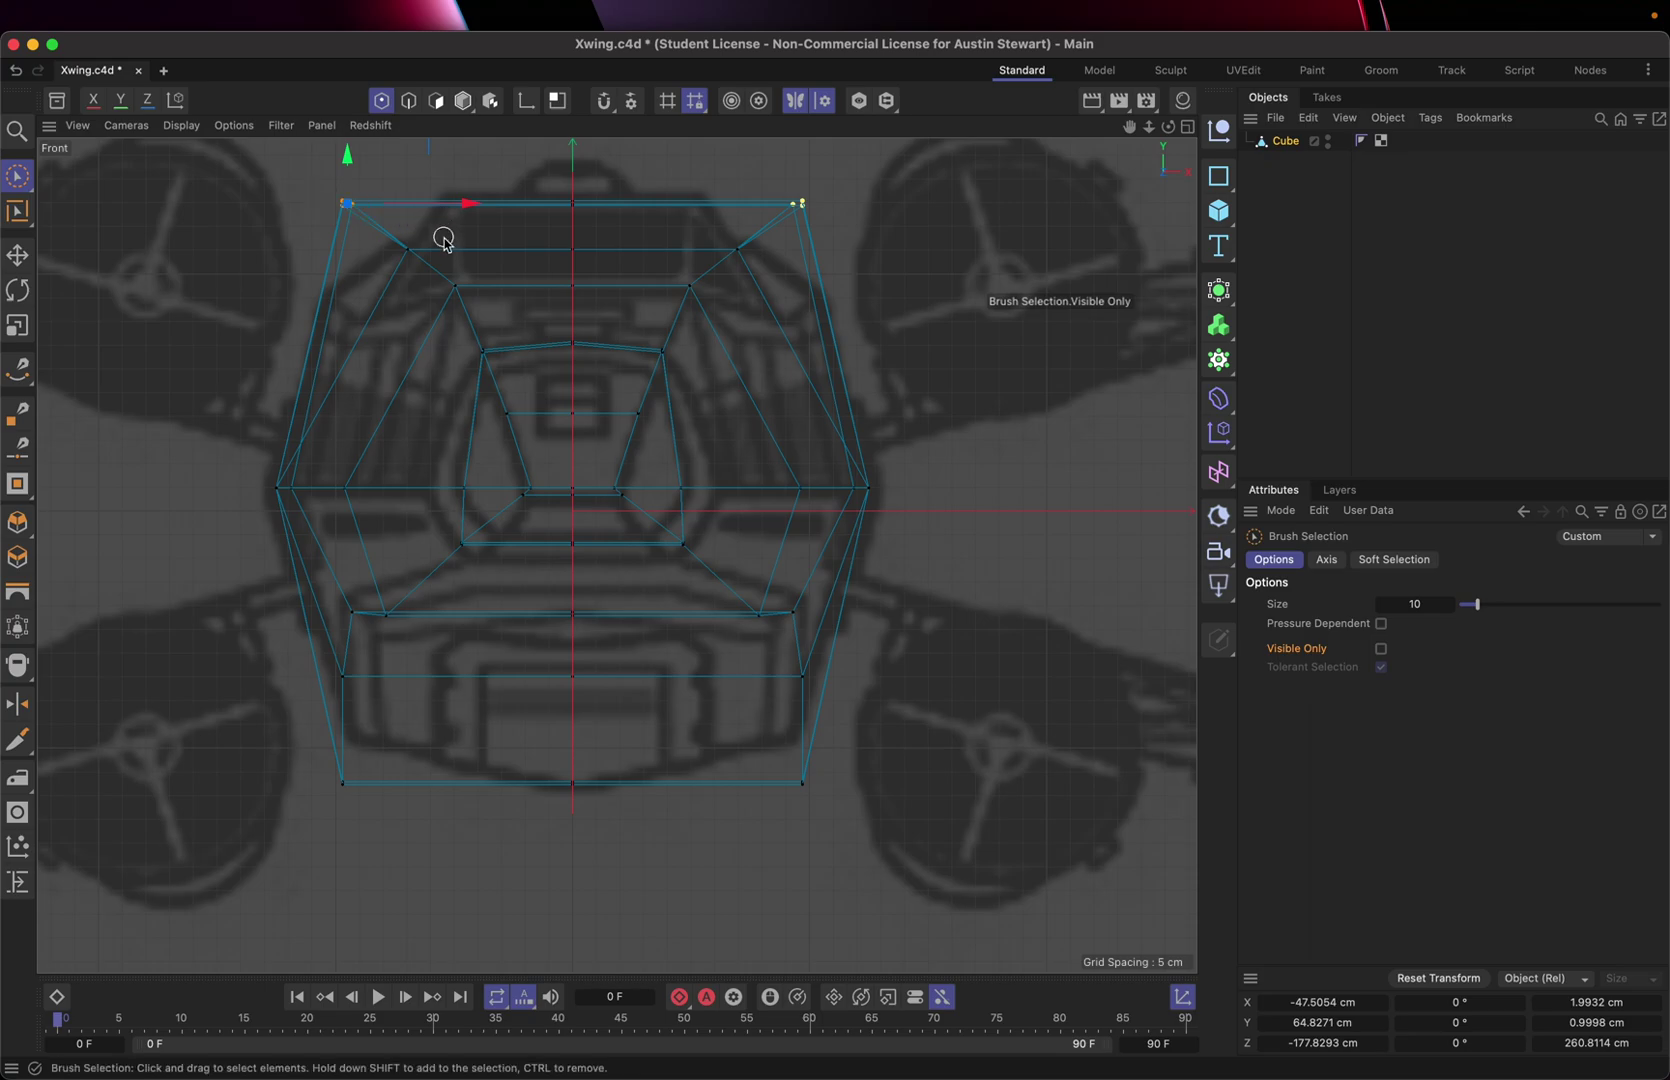
scroll(443, 240, up, 5)
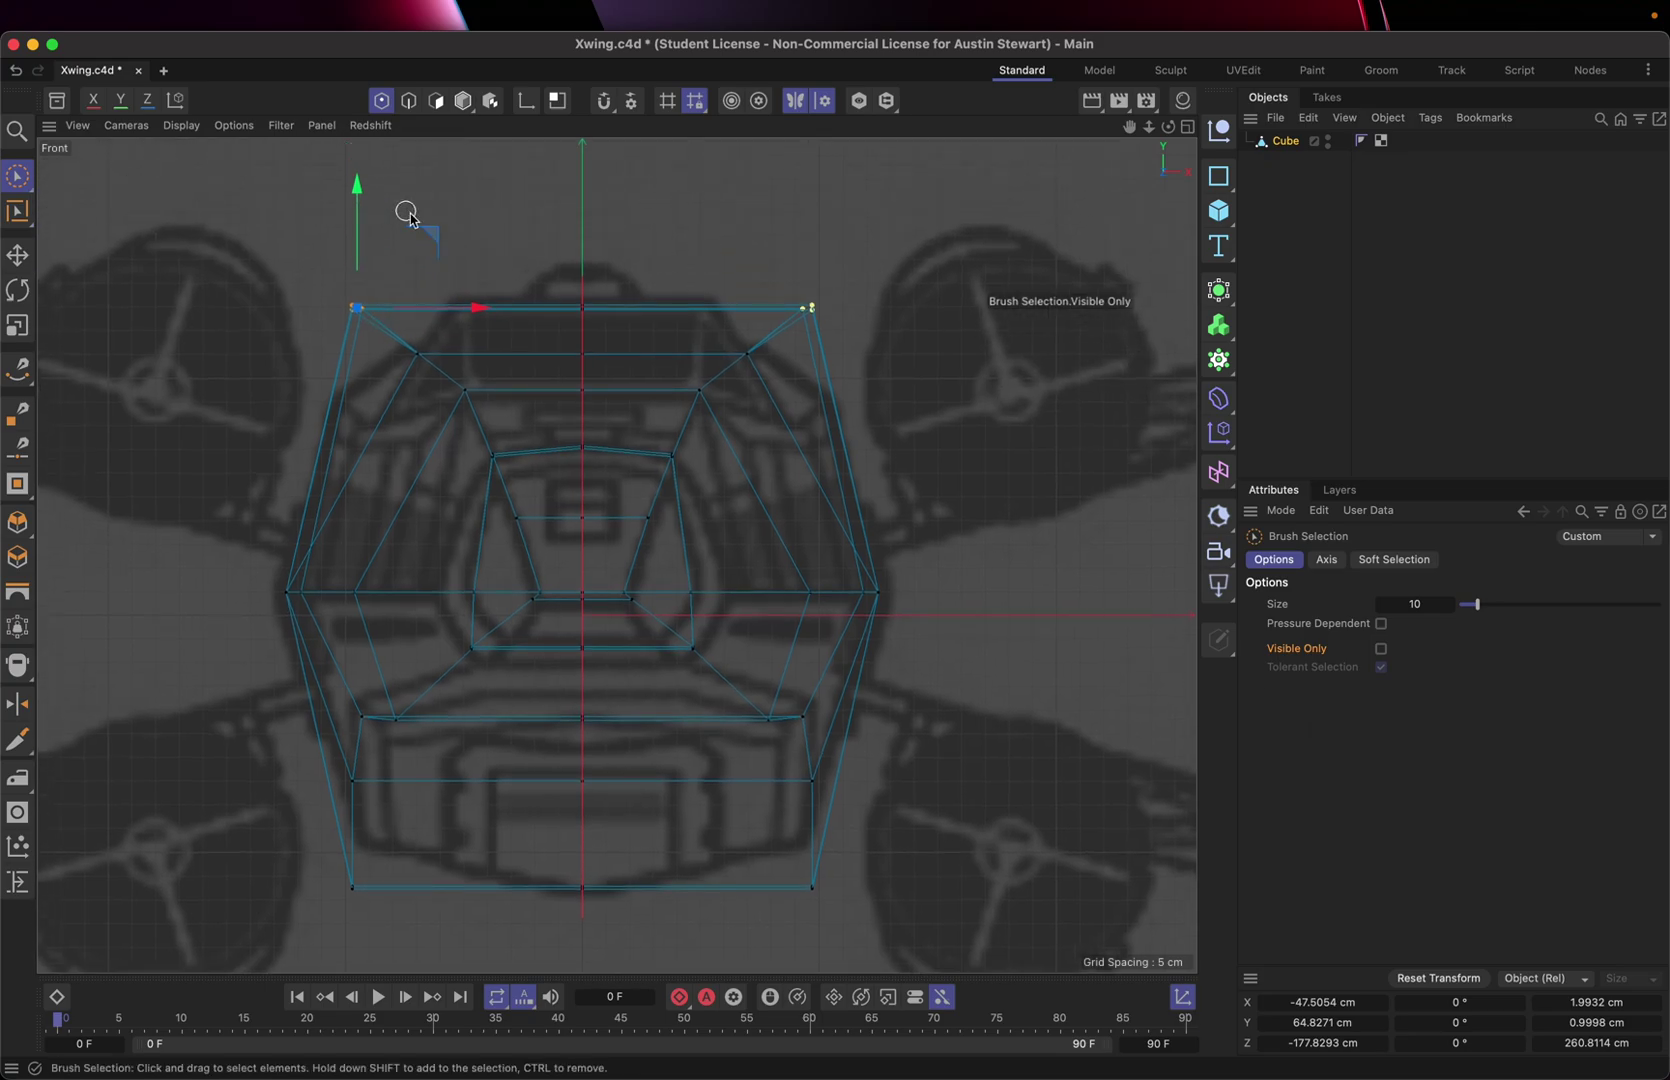
drag(426, 239, 490, 270)
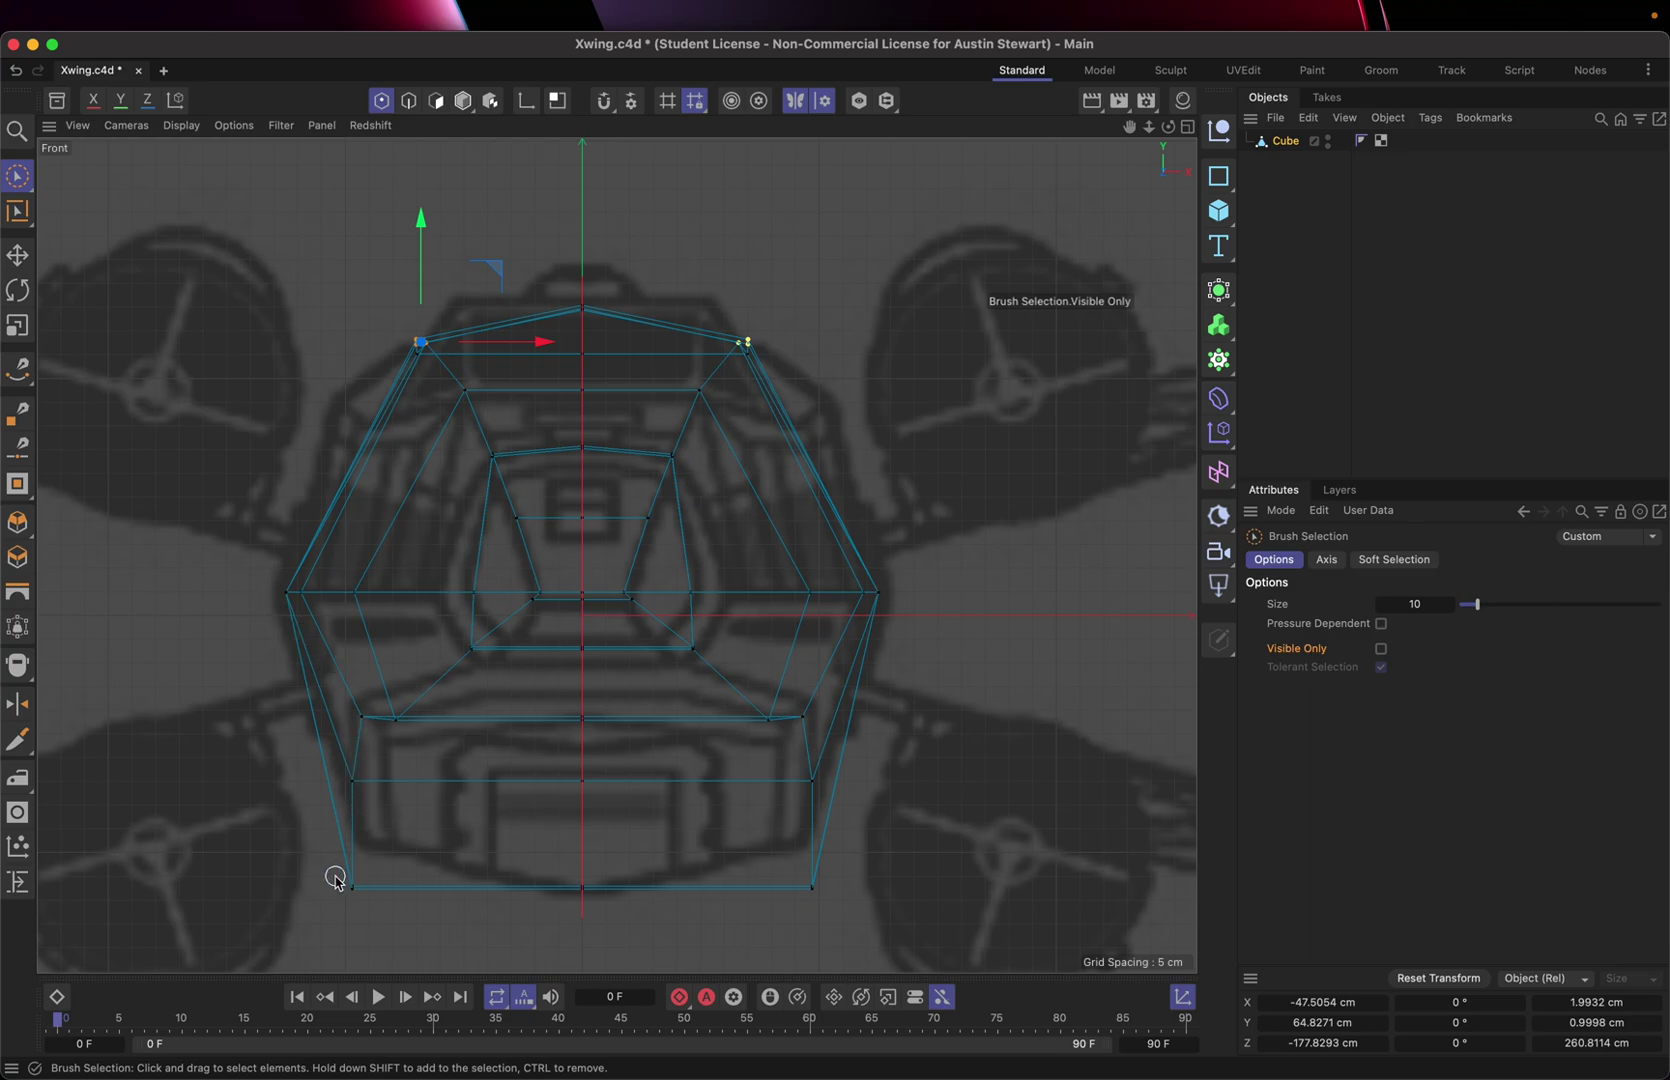
- Raise the bottom corner points to angle the underside and restore the four-view layout
click(810, 888)
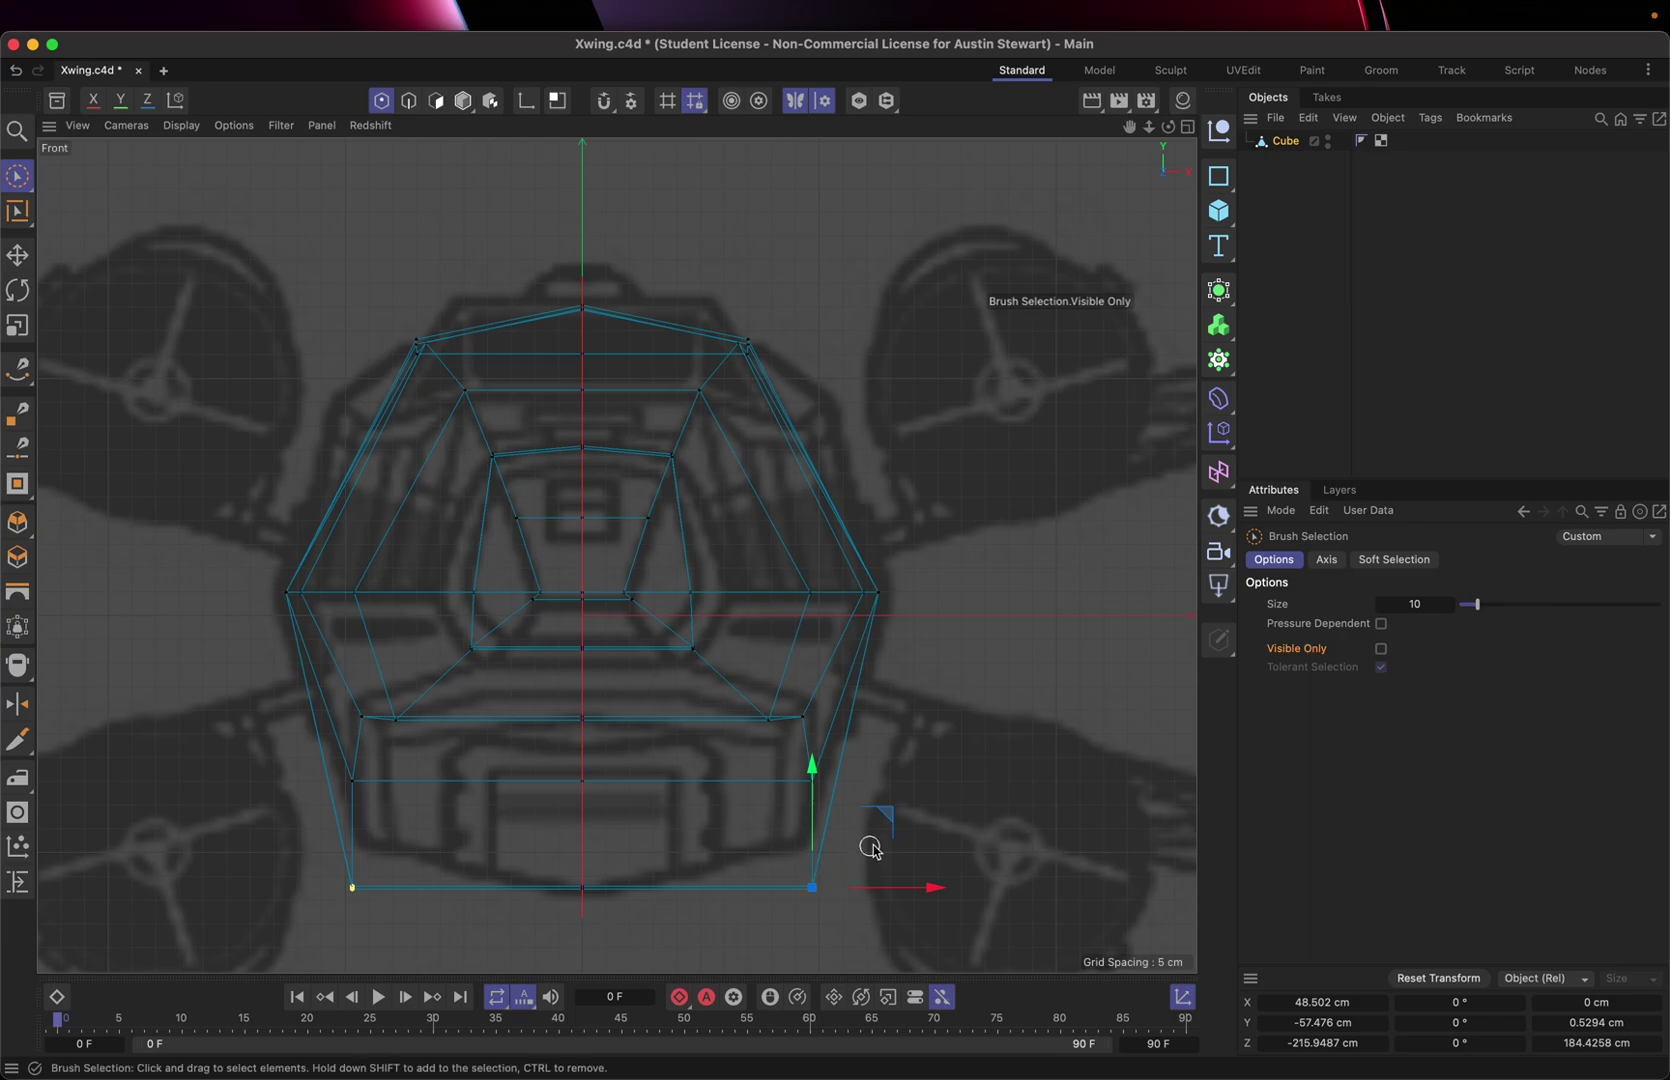
drag(886, 823, 862, 778)
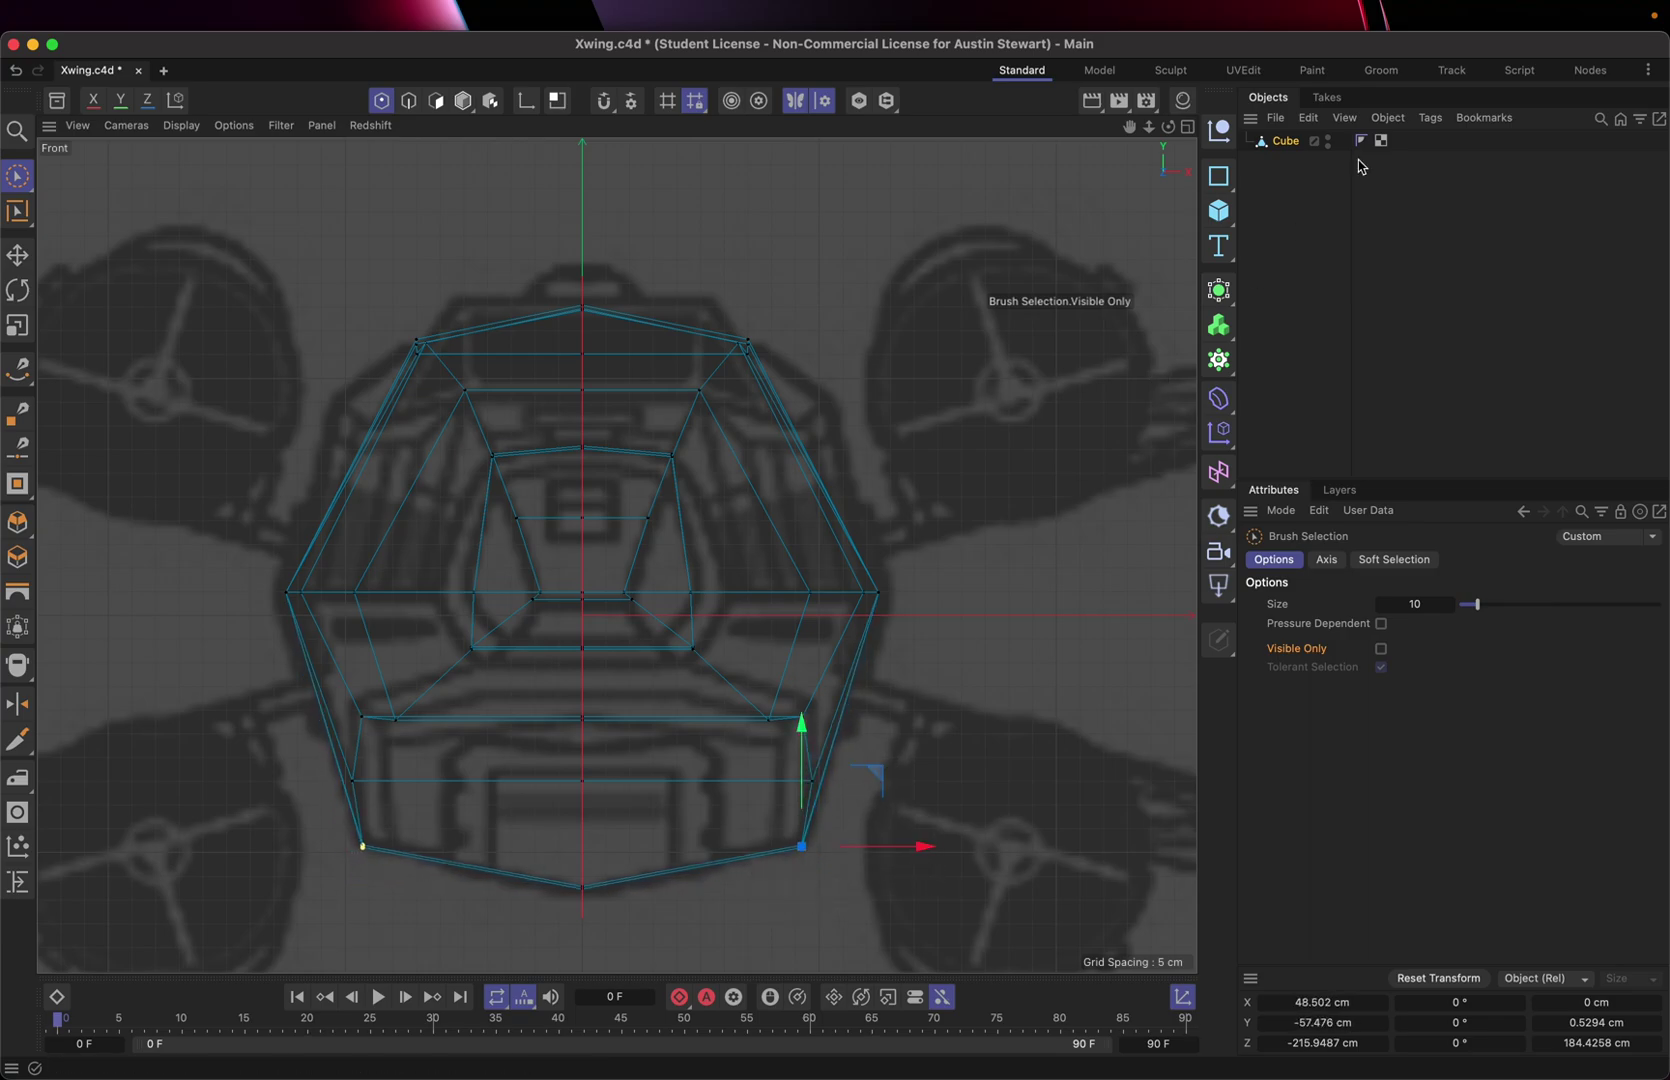
click(1187, 127)
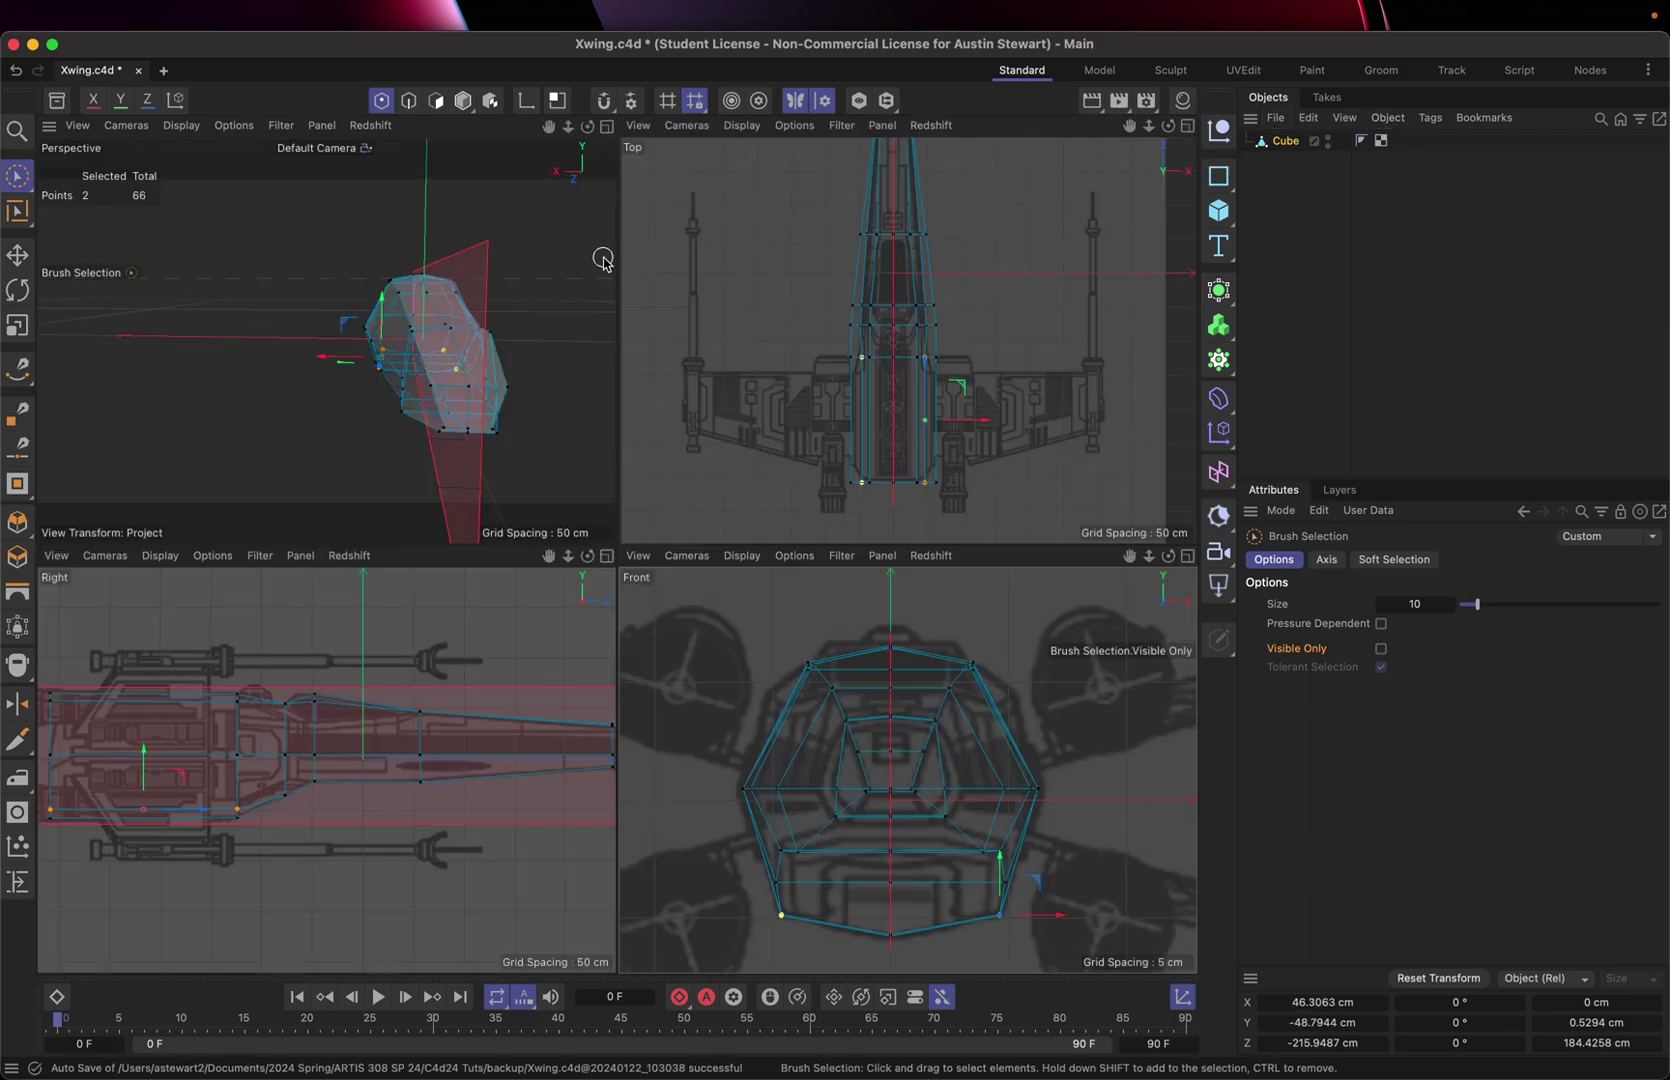
- Maximize the Perspective view and orbit around the reshaped fuselage, including end-on at the nose
click(607, 127)
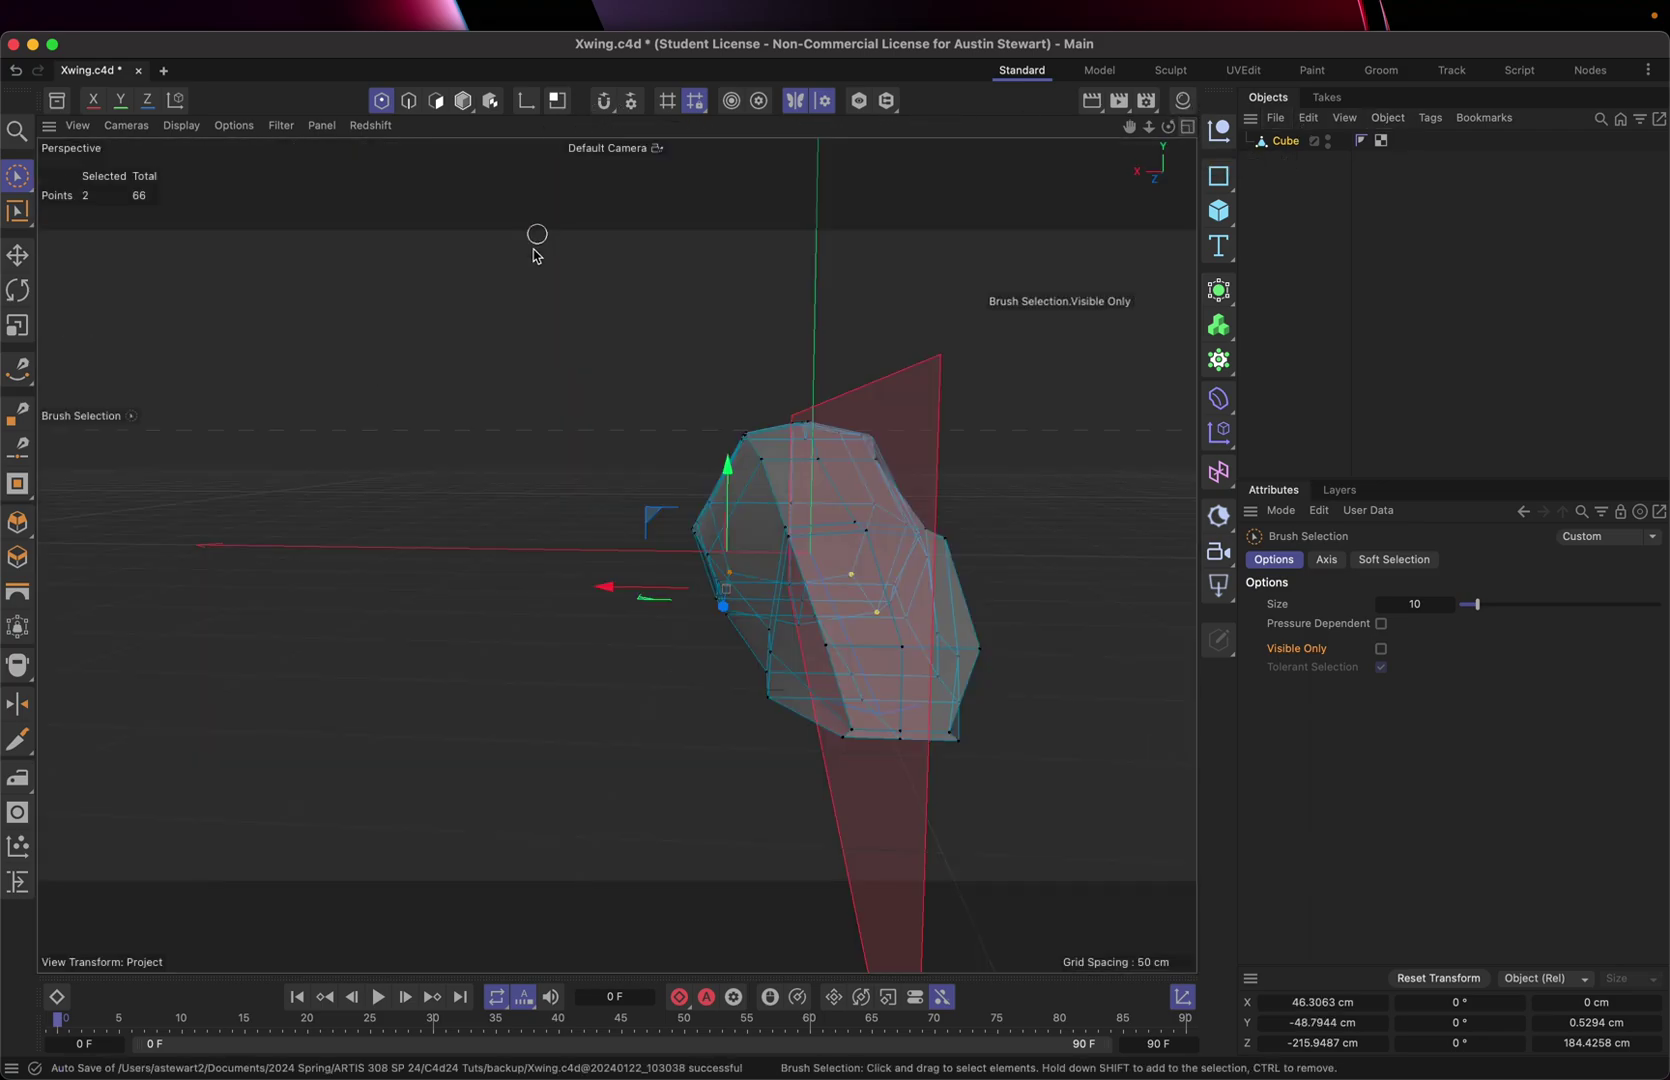
alt+drag(858, 545, 813, 518)
scroll(669, 540, up, 5)
alt+drag(669, 540, 1196, 556)
scroll(596, 675, down, 10)
alt+drag(1172, 575, 1158, 575)
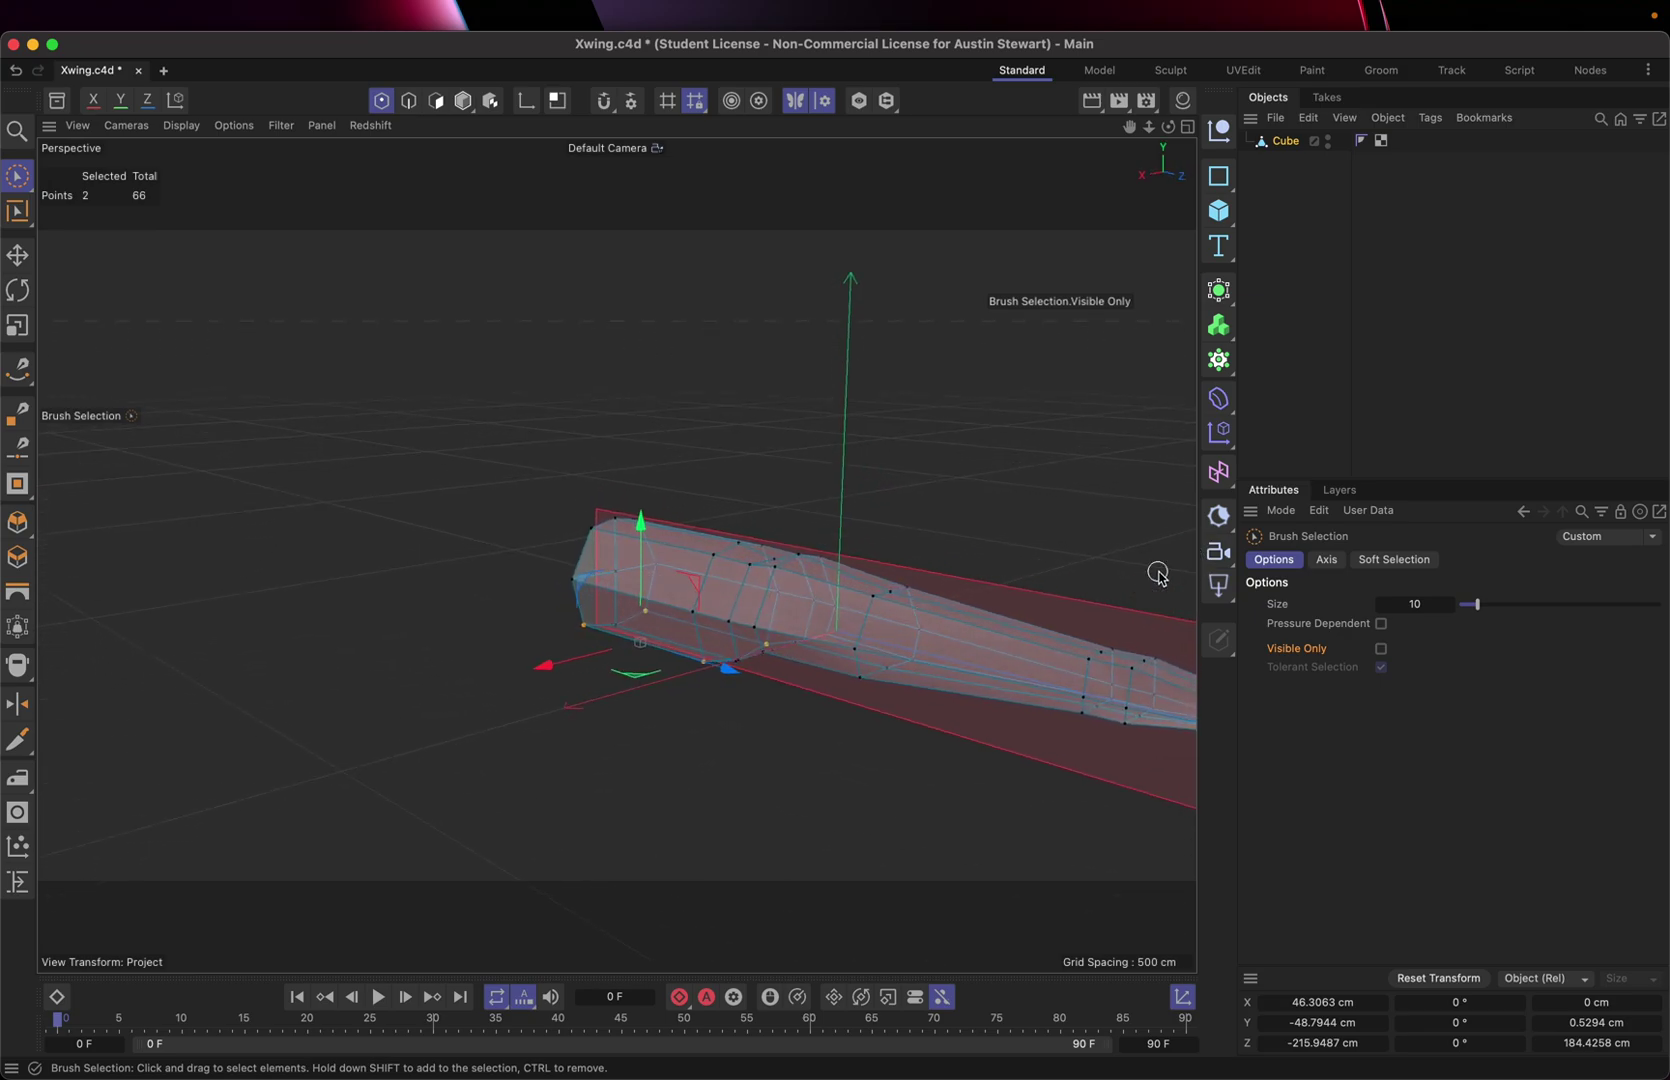
scroll(787, 565, up, 5)
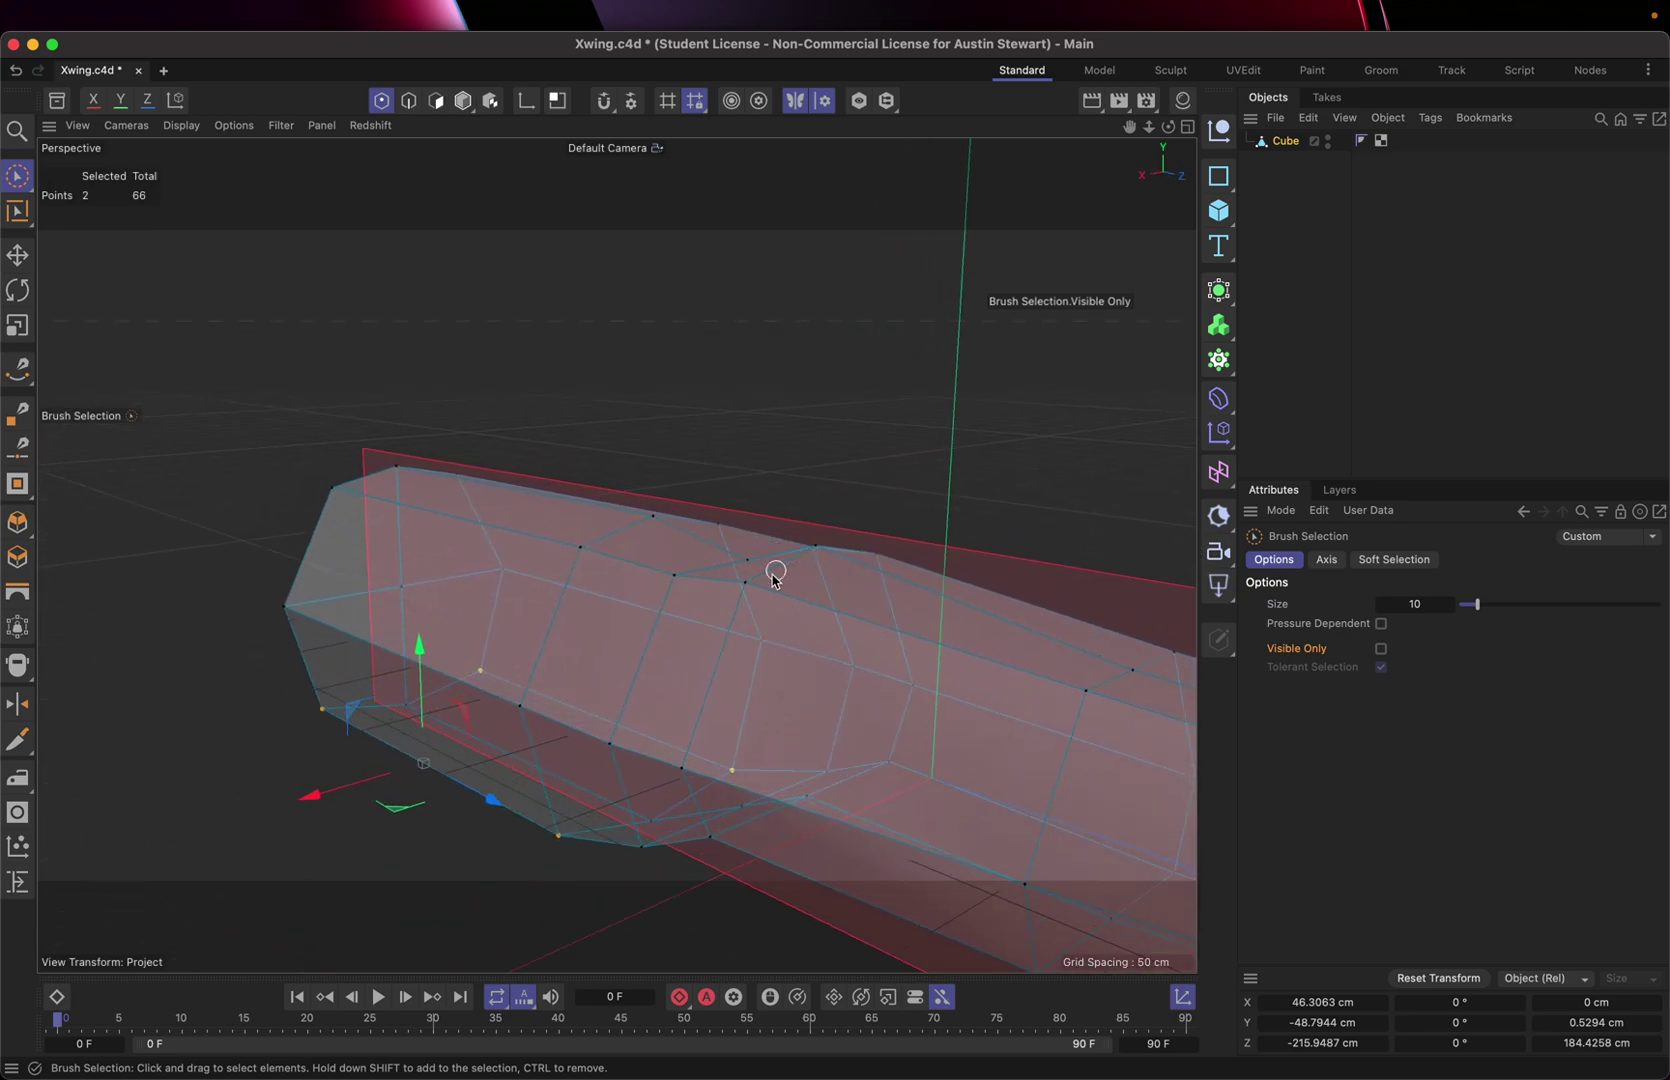
alt+drag(775, 578, 688, 645)
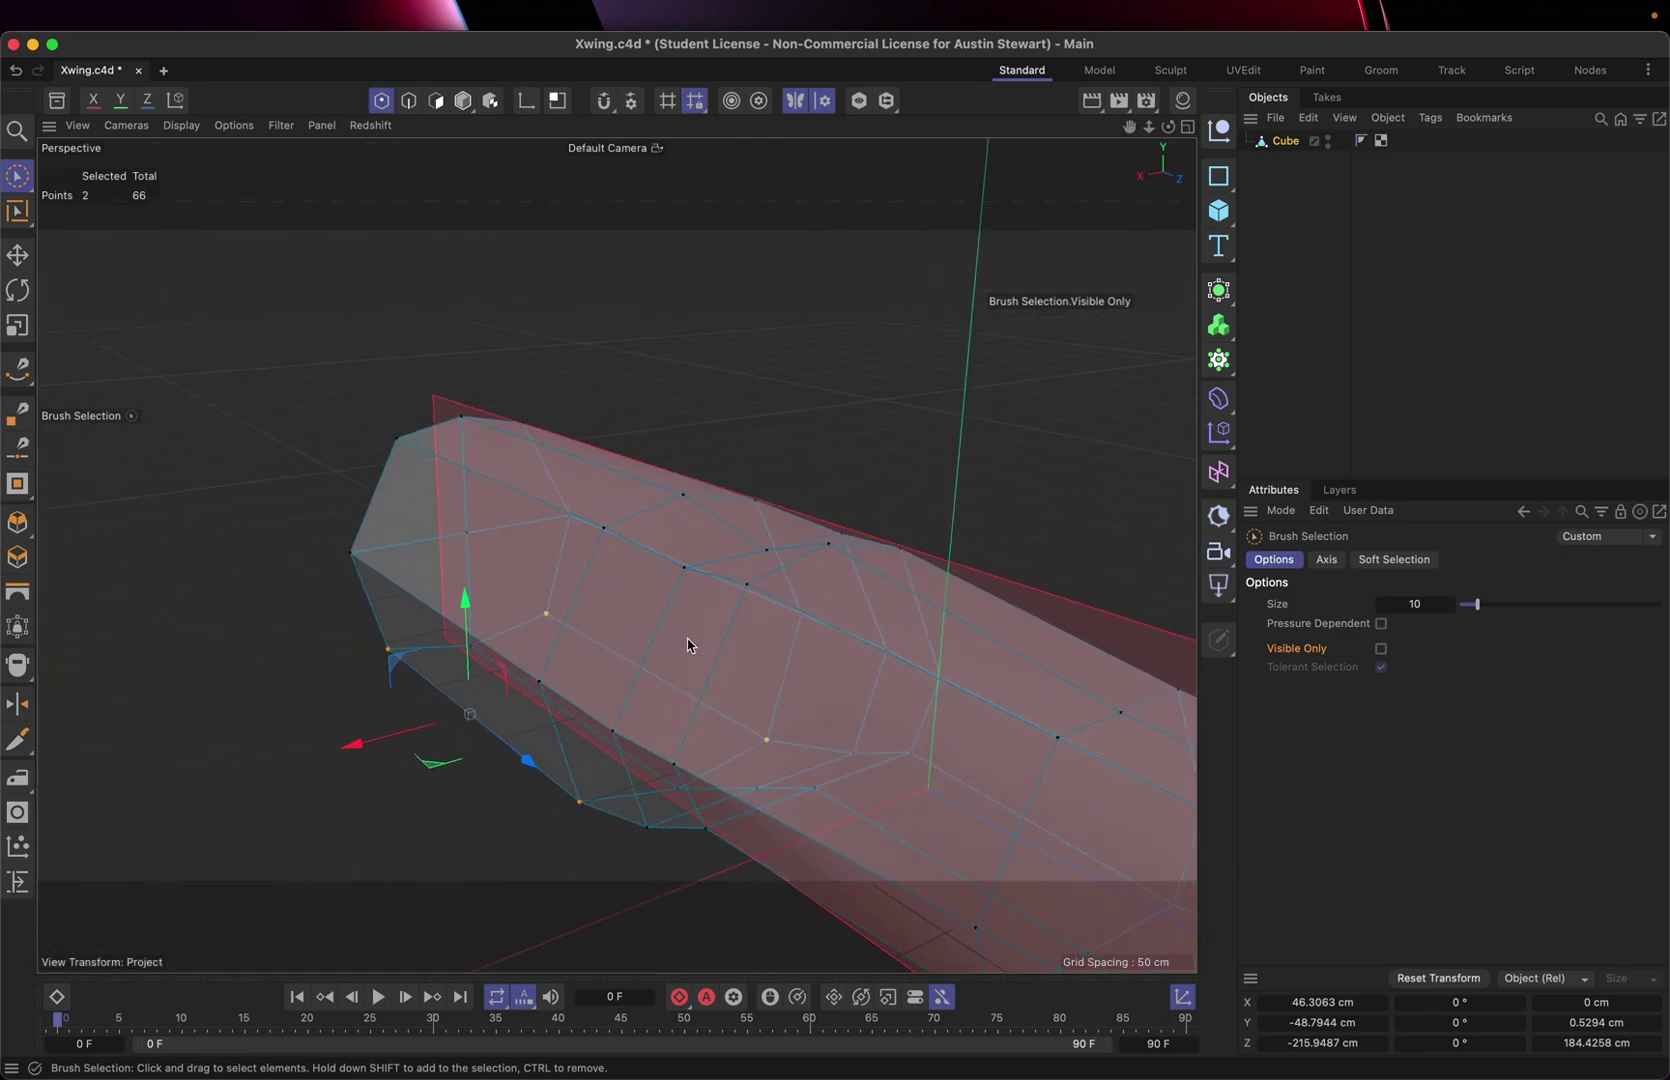
scroll(688, 645, down, 10)
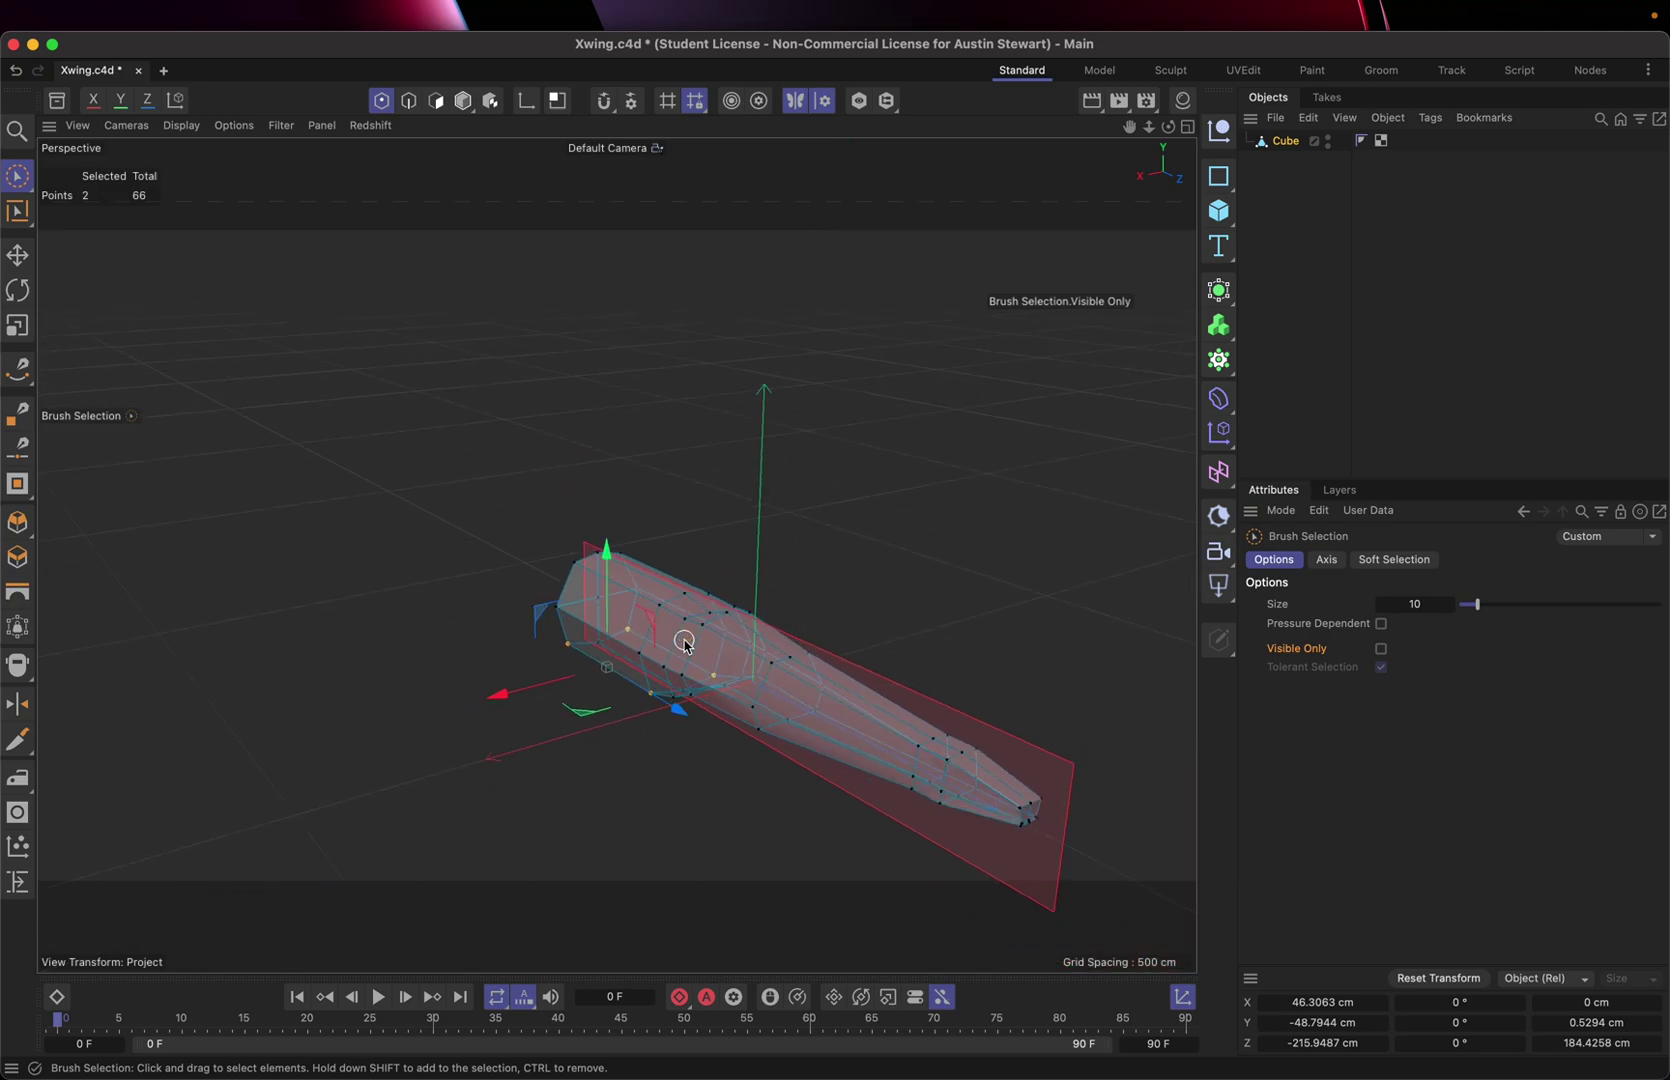
scroll(685, 643, right, 5)
alt+drag(684, 642, 526, 589)
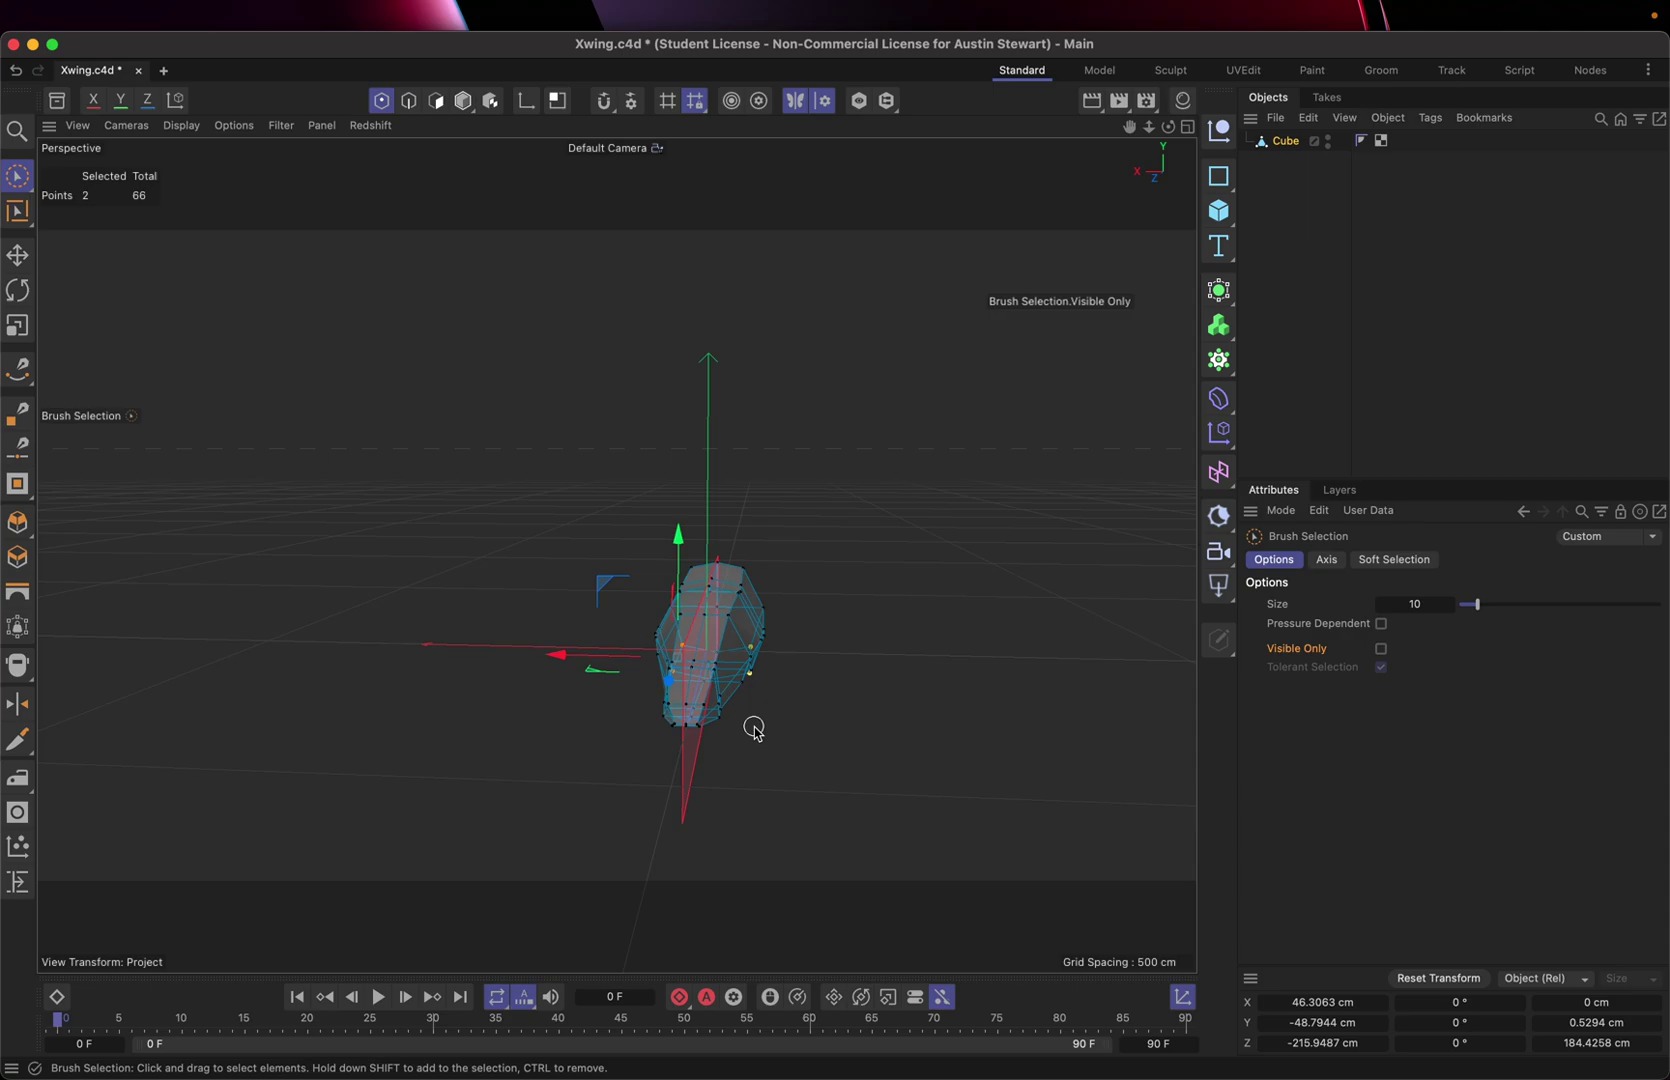
- Select a single point at the fuselage nose and bring back top, side and front views
scroll(751, 727, up, 10)
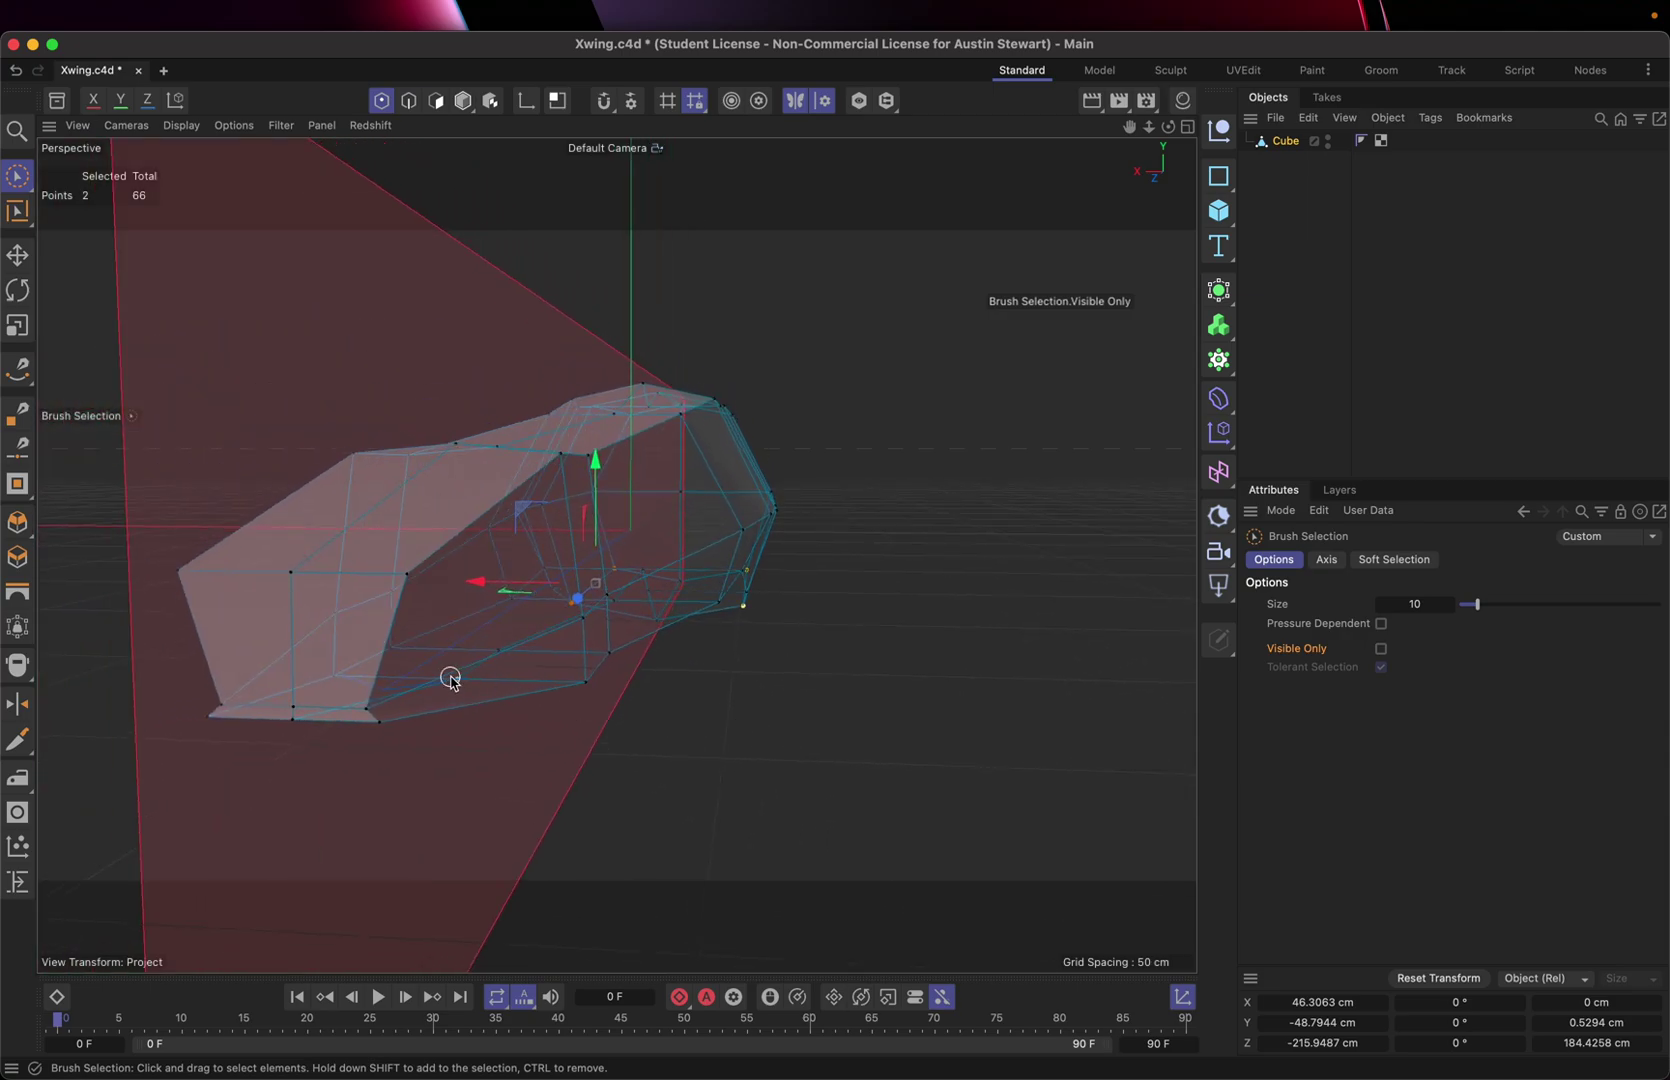
scroll(450, 680, down, 5)
alt+drag(477, 671, 455, 670)
scroll(455, 670, up, 5)
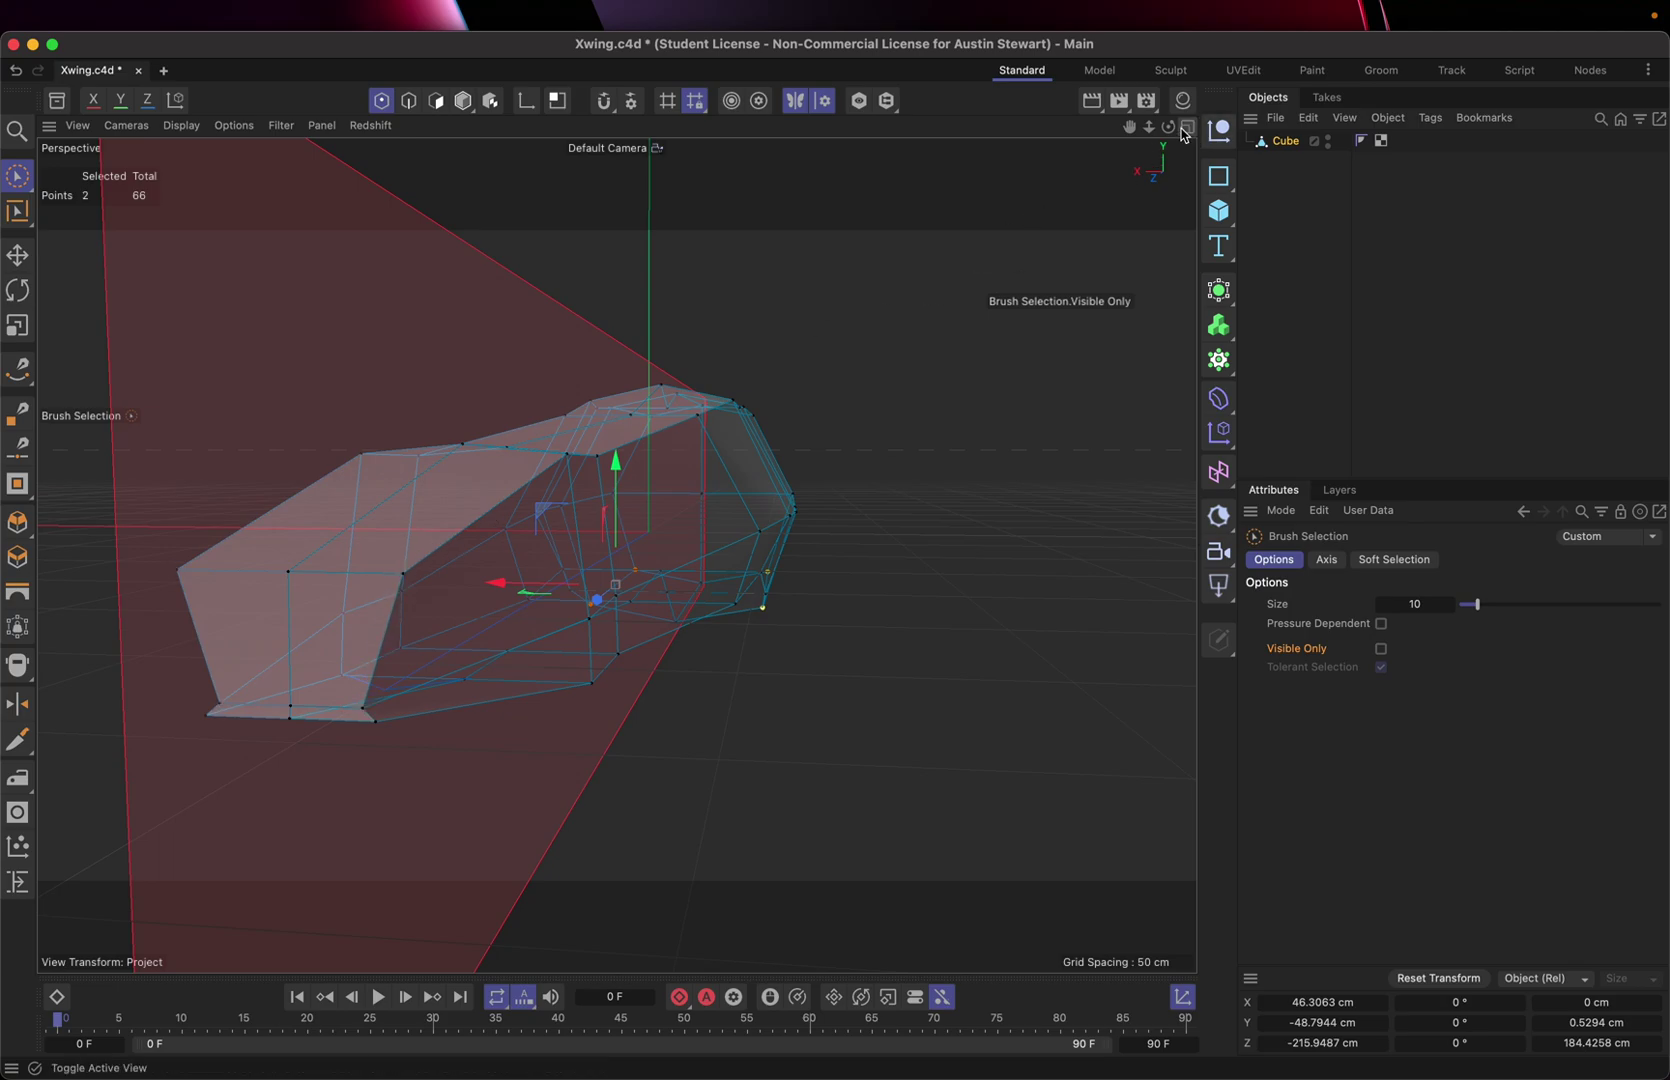
click(403, 575)
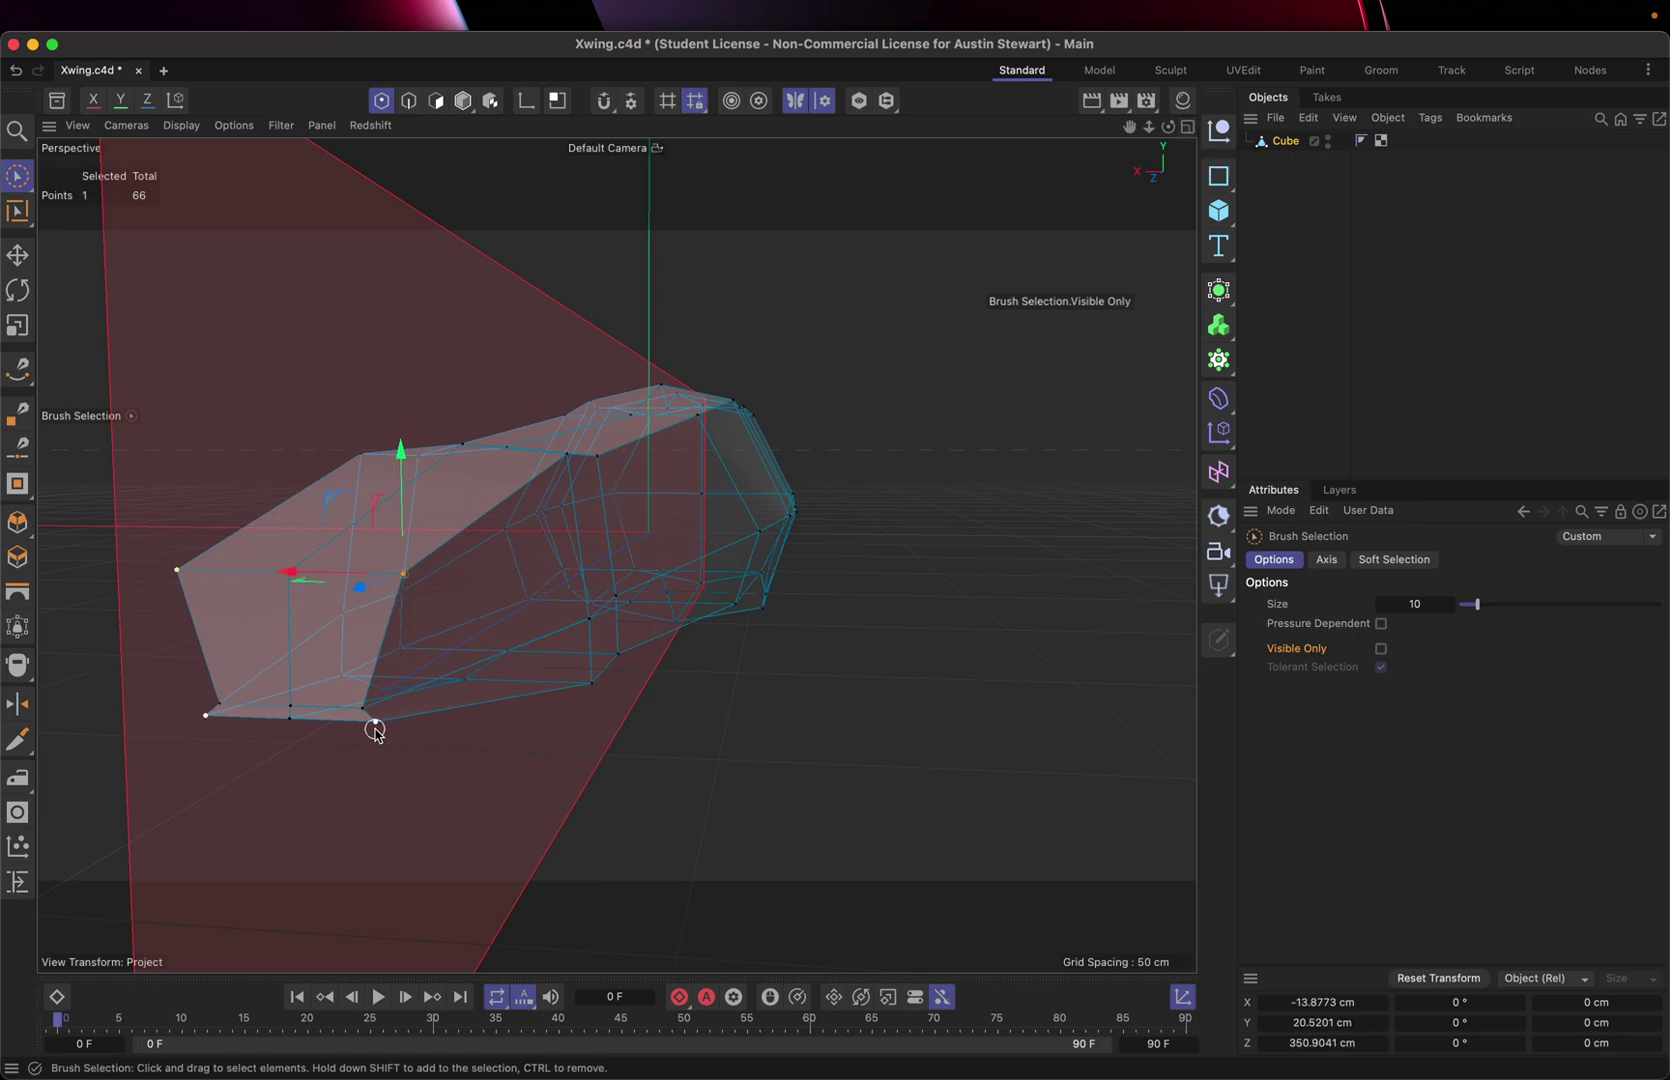
click(1188, 127)
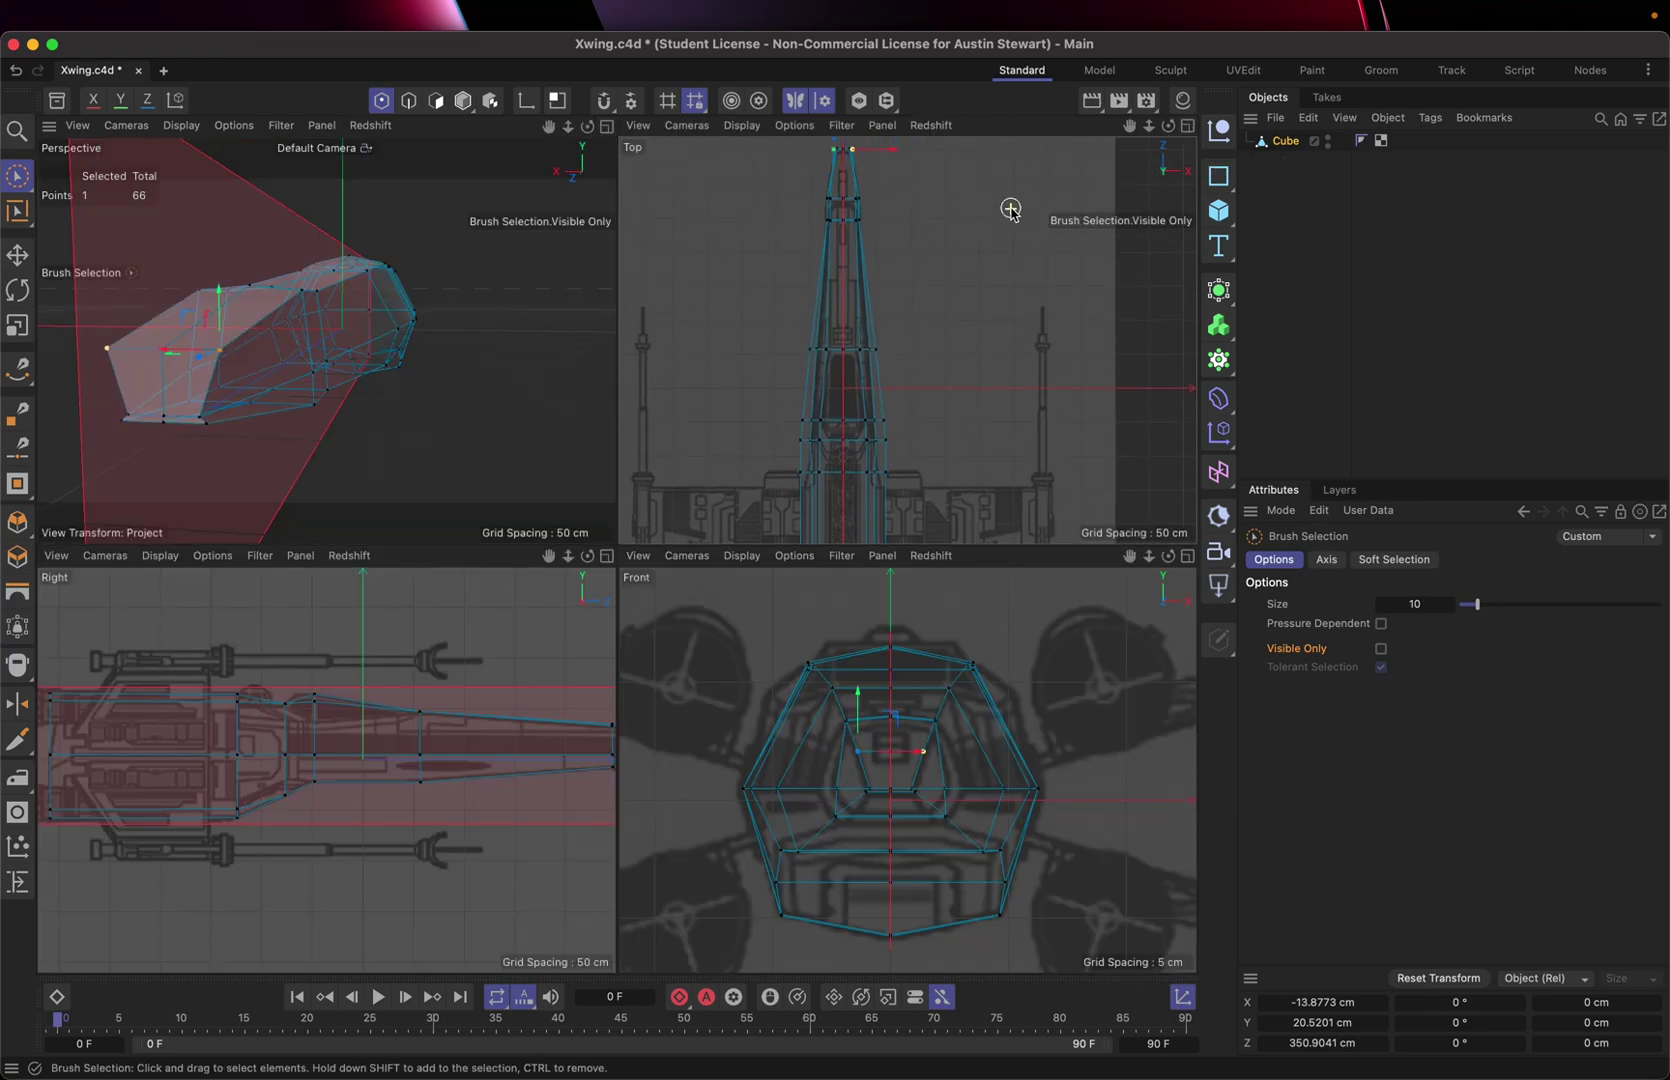
- Zoom the Top view onto the nose and test-move a nose point sideways, then undo it
scroll(1010, 210, down, 3)
scroll(814, 243, up, 5)
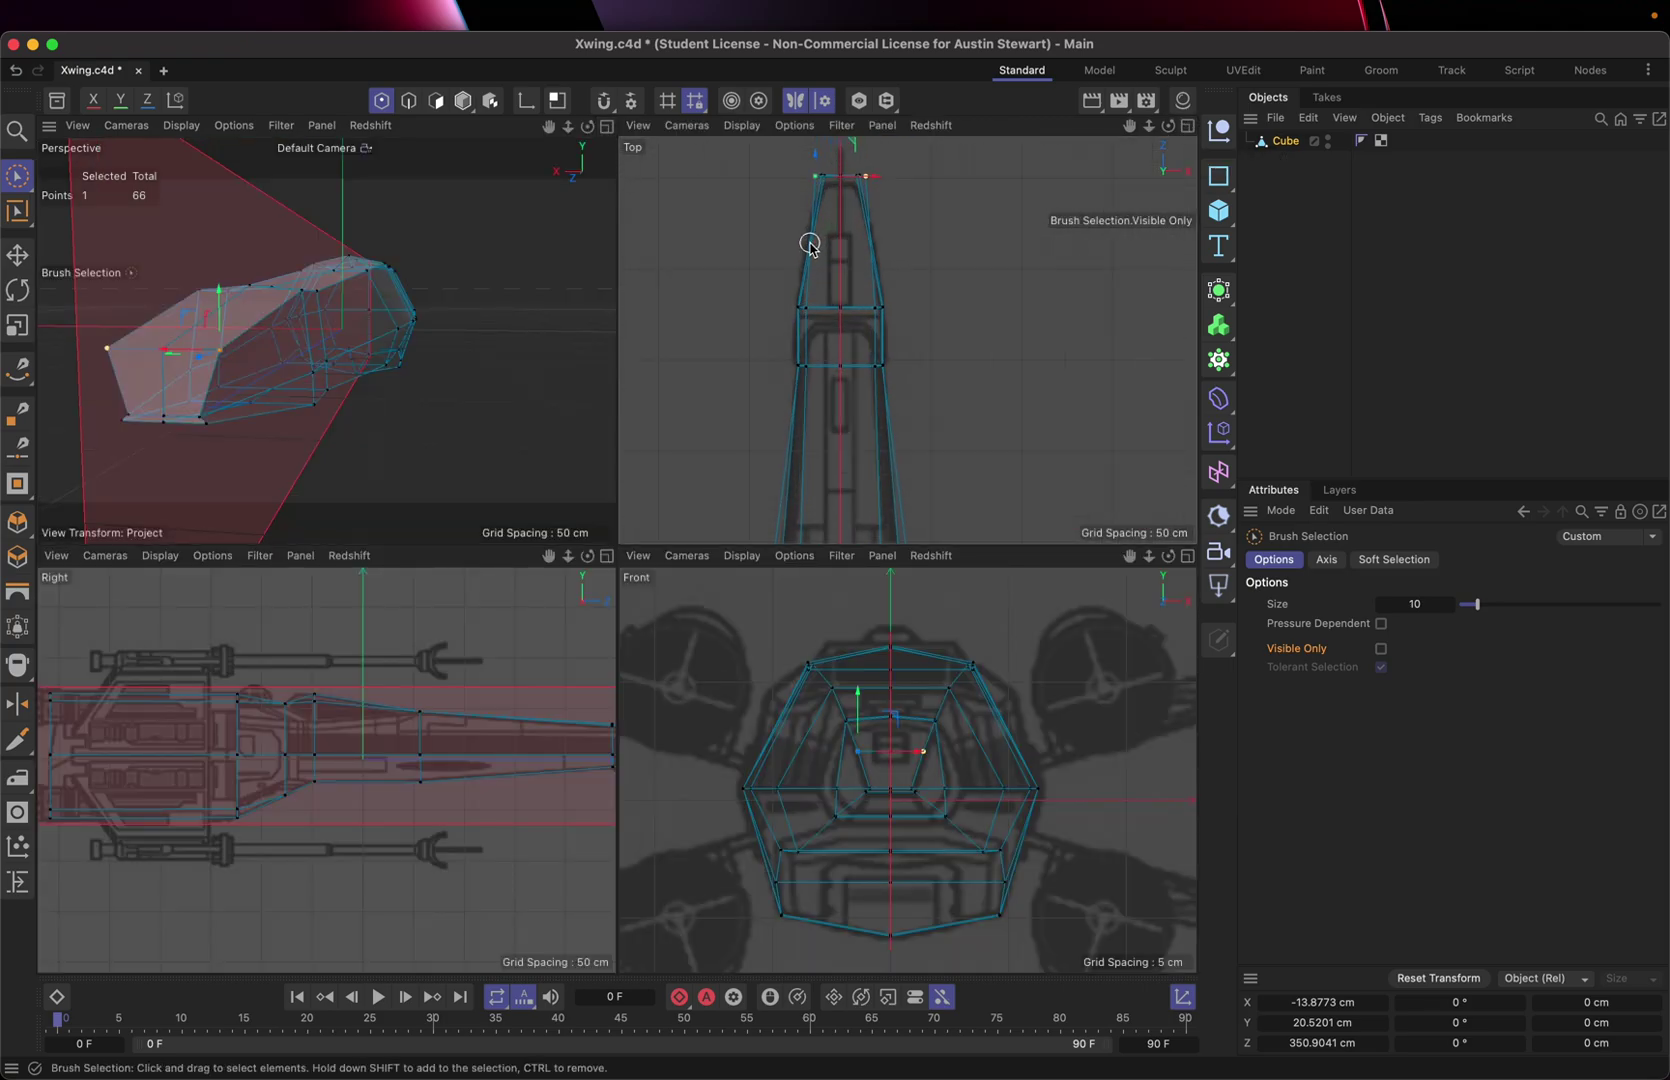
scroll(1003, 198, up, 3)
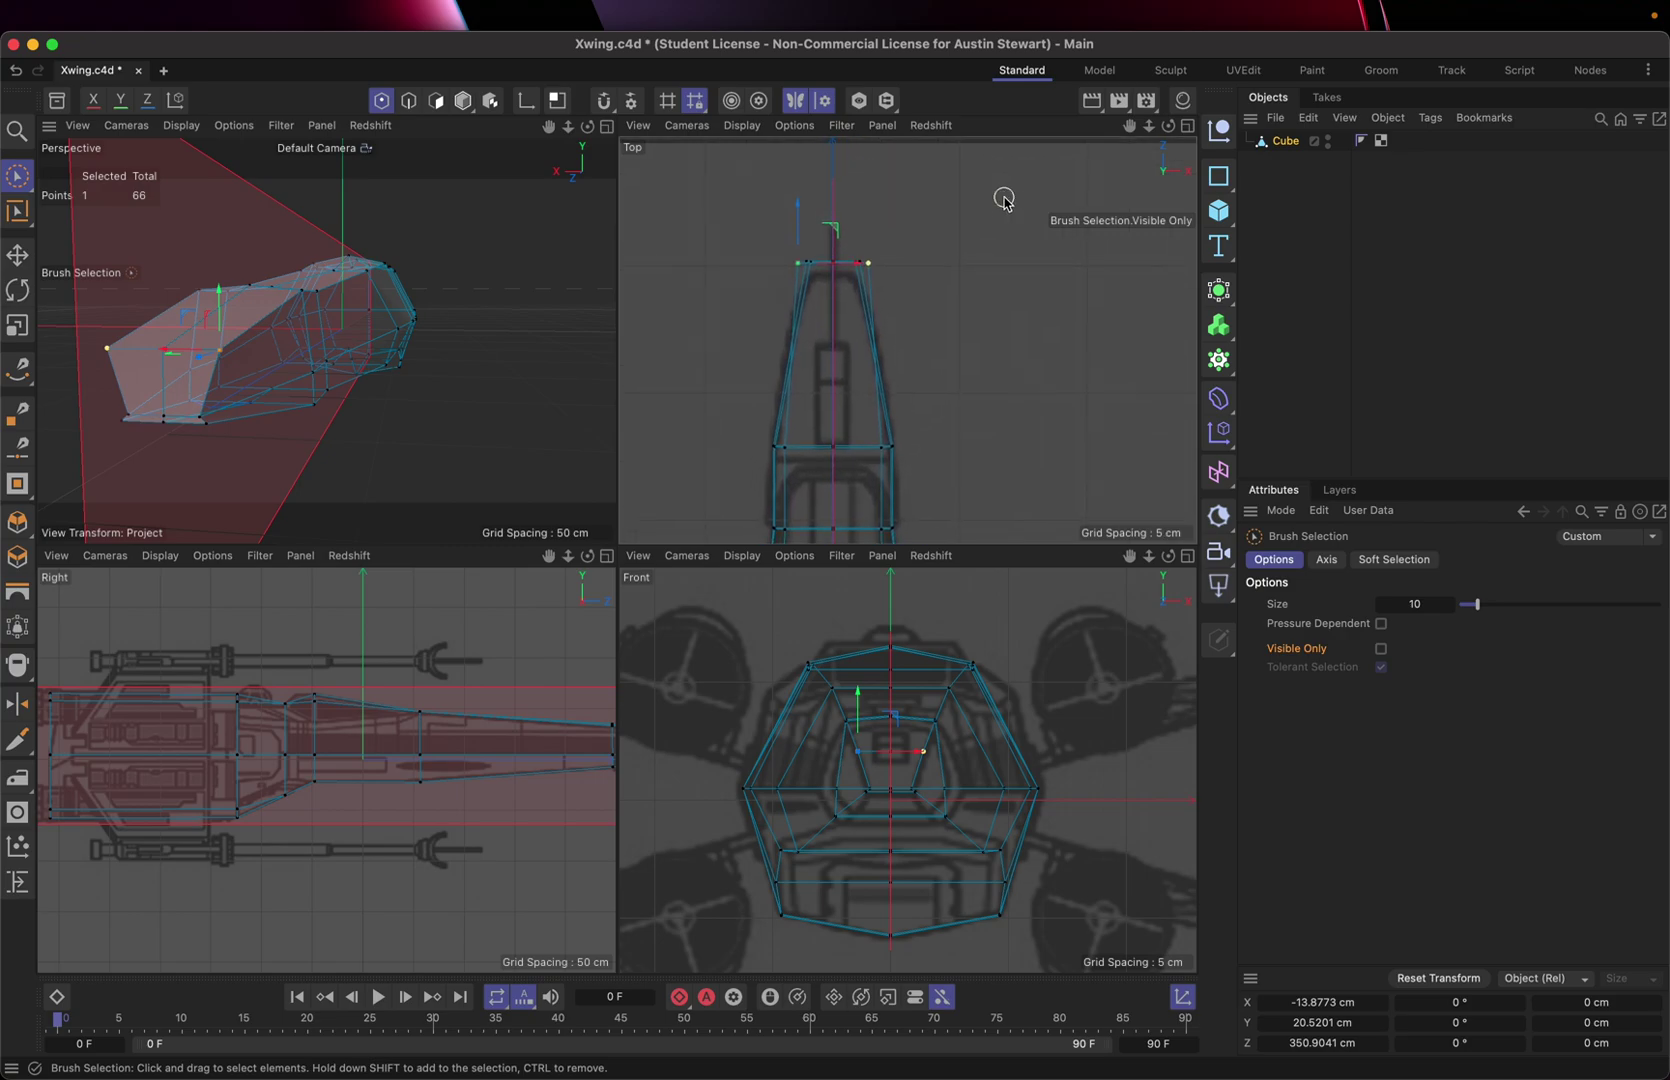
scroll(953, 357, up, 5)
scroll(953, 357, down, 2)
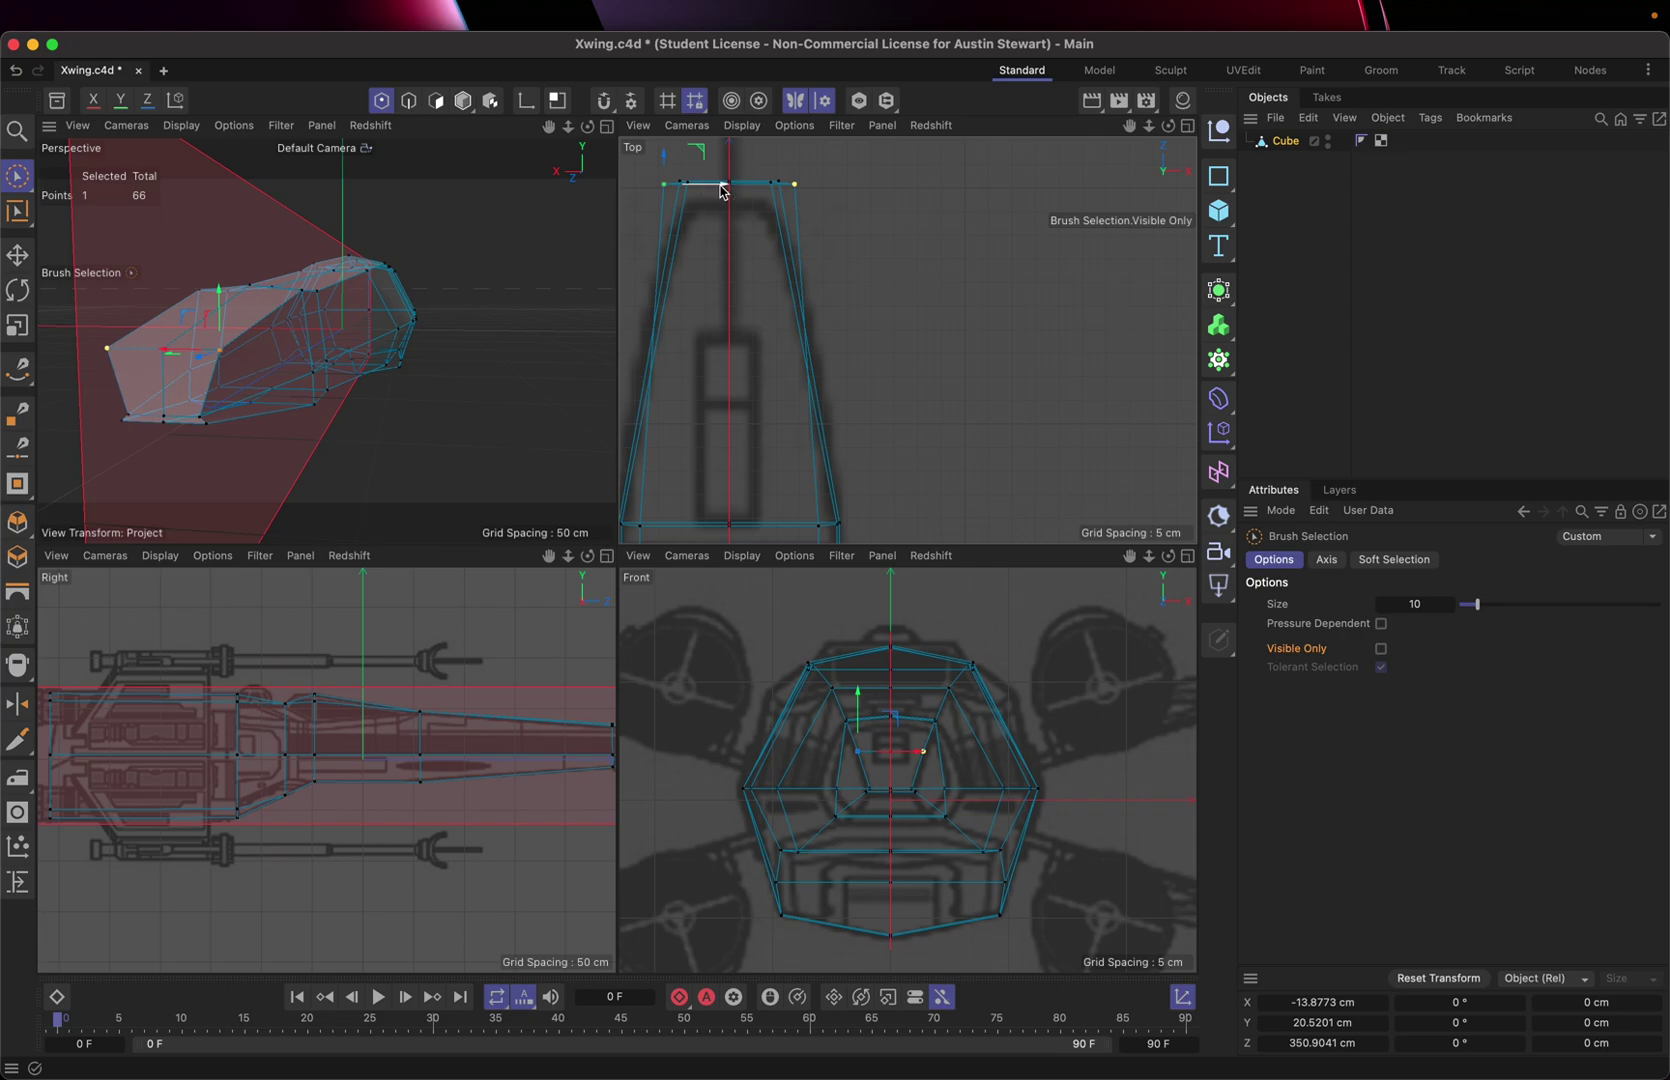
drag(723, 190, 751, 189)
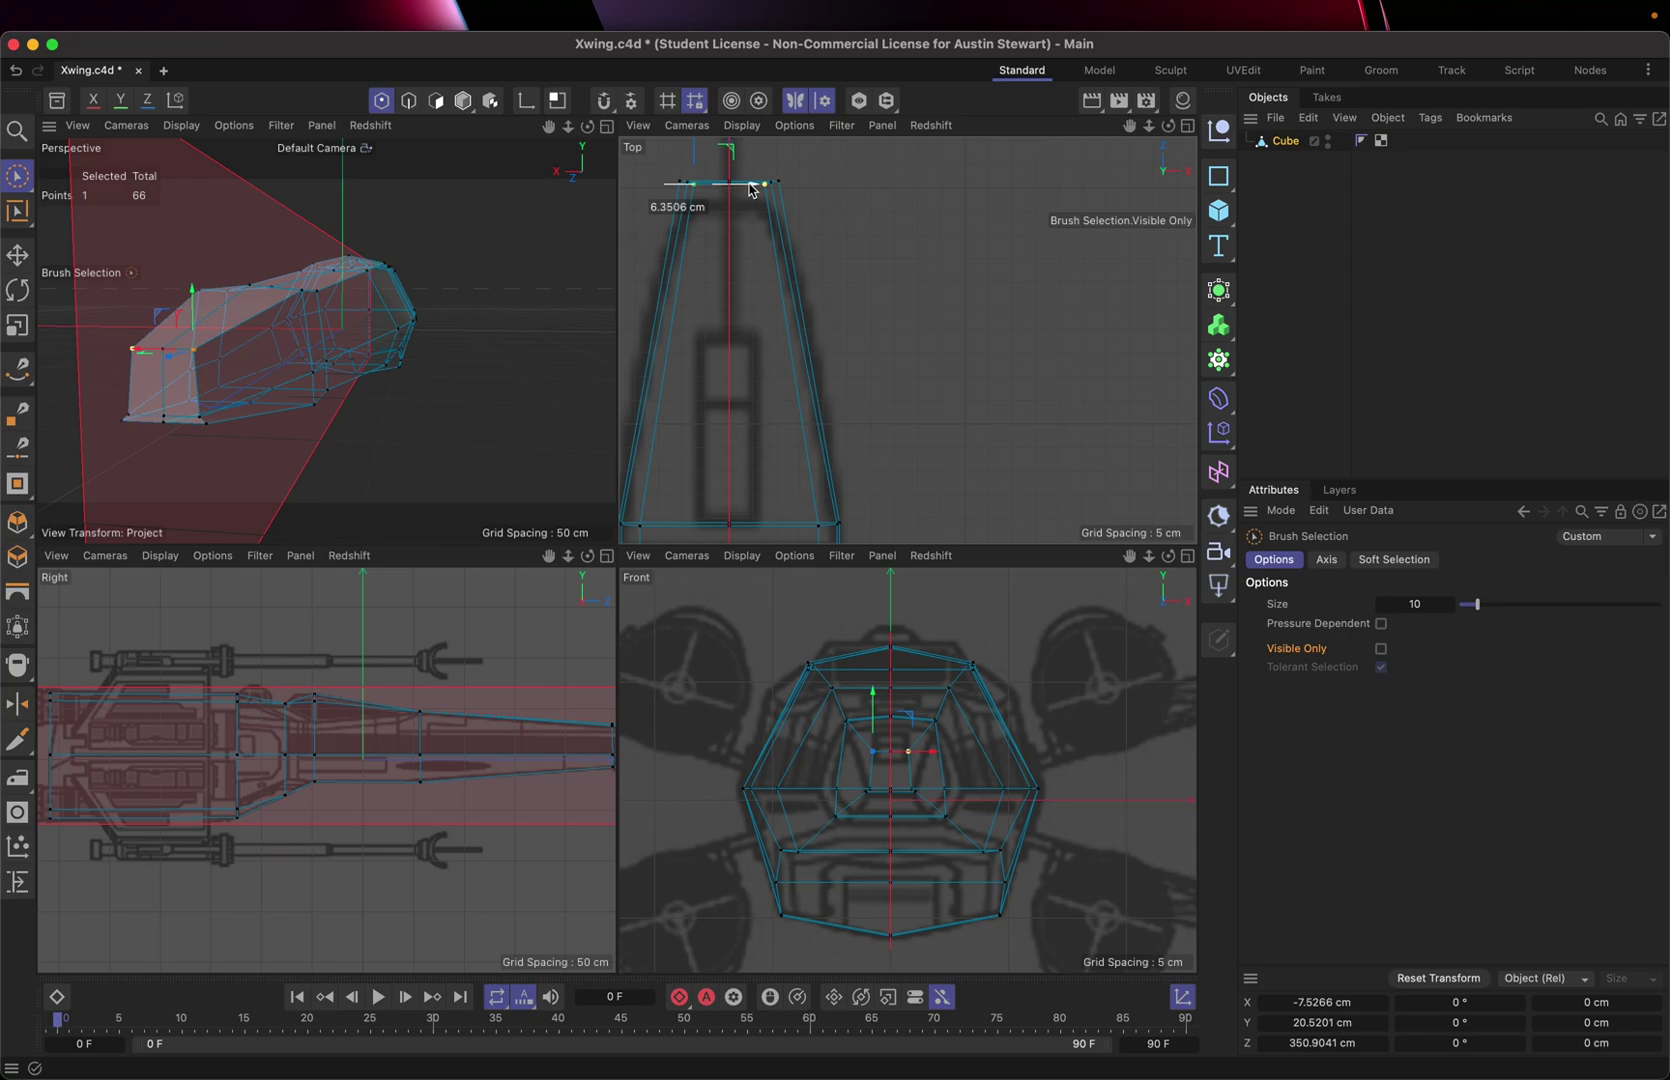
drag(751, 189, 751, 189)
key(ctrl+z)
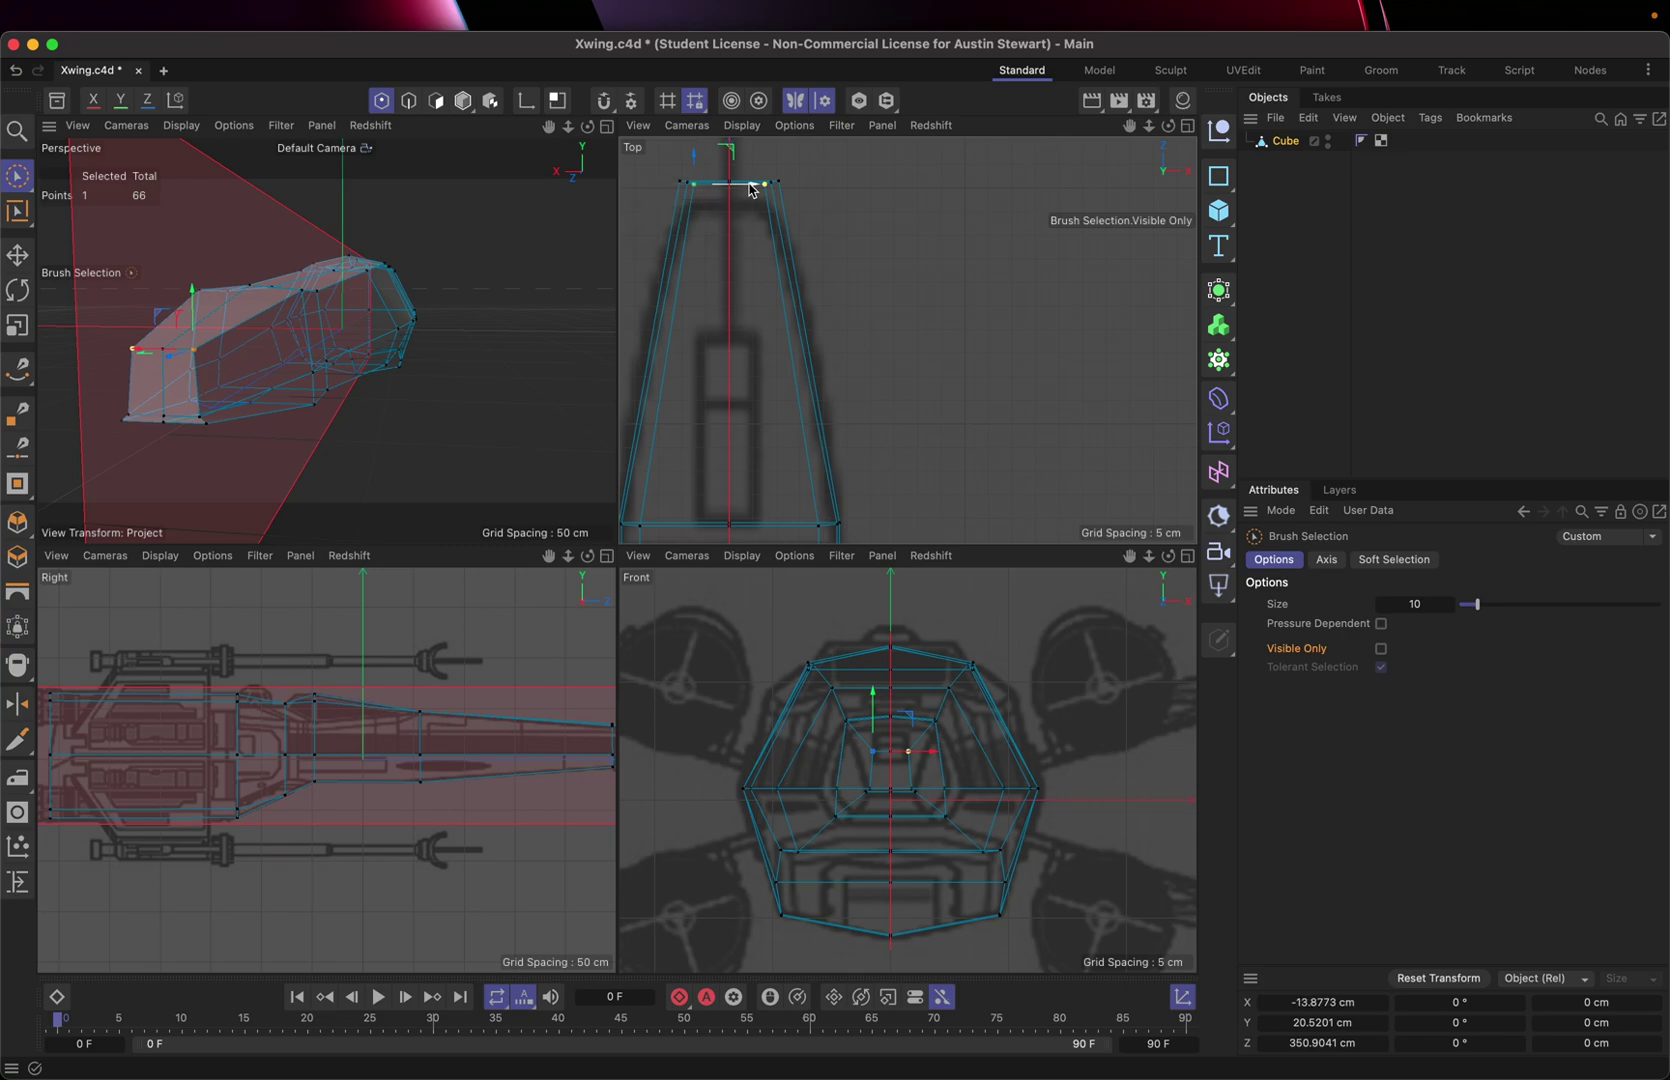
- Pull a lower nose corner point along X toward the centreline
click(206, 429)
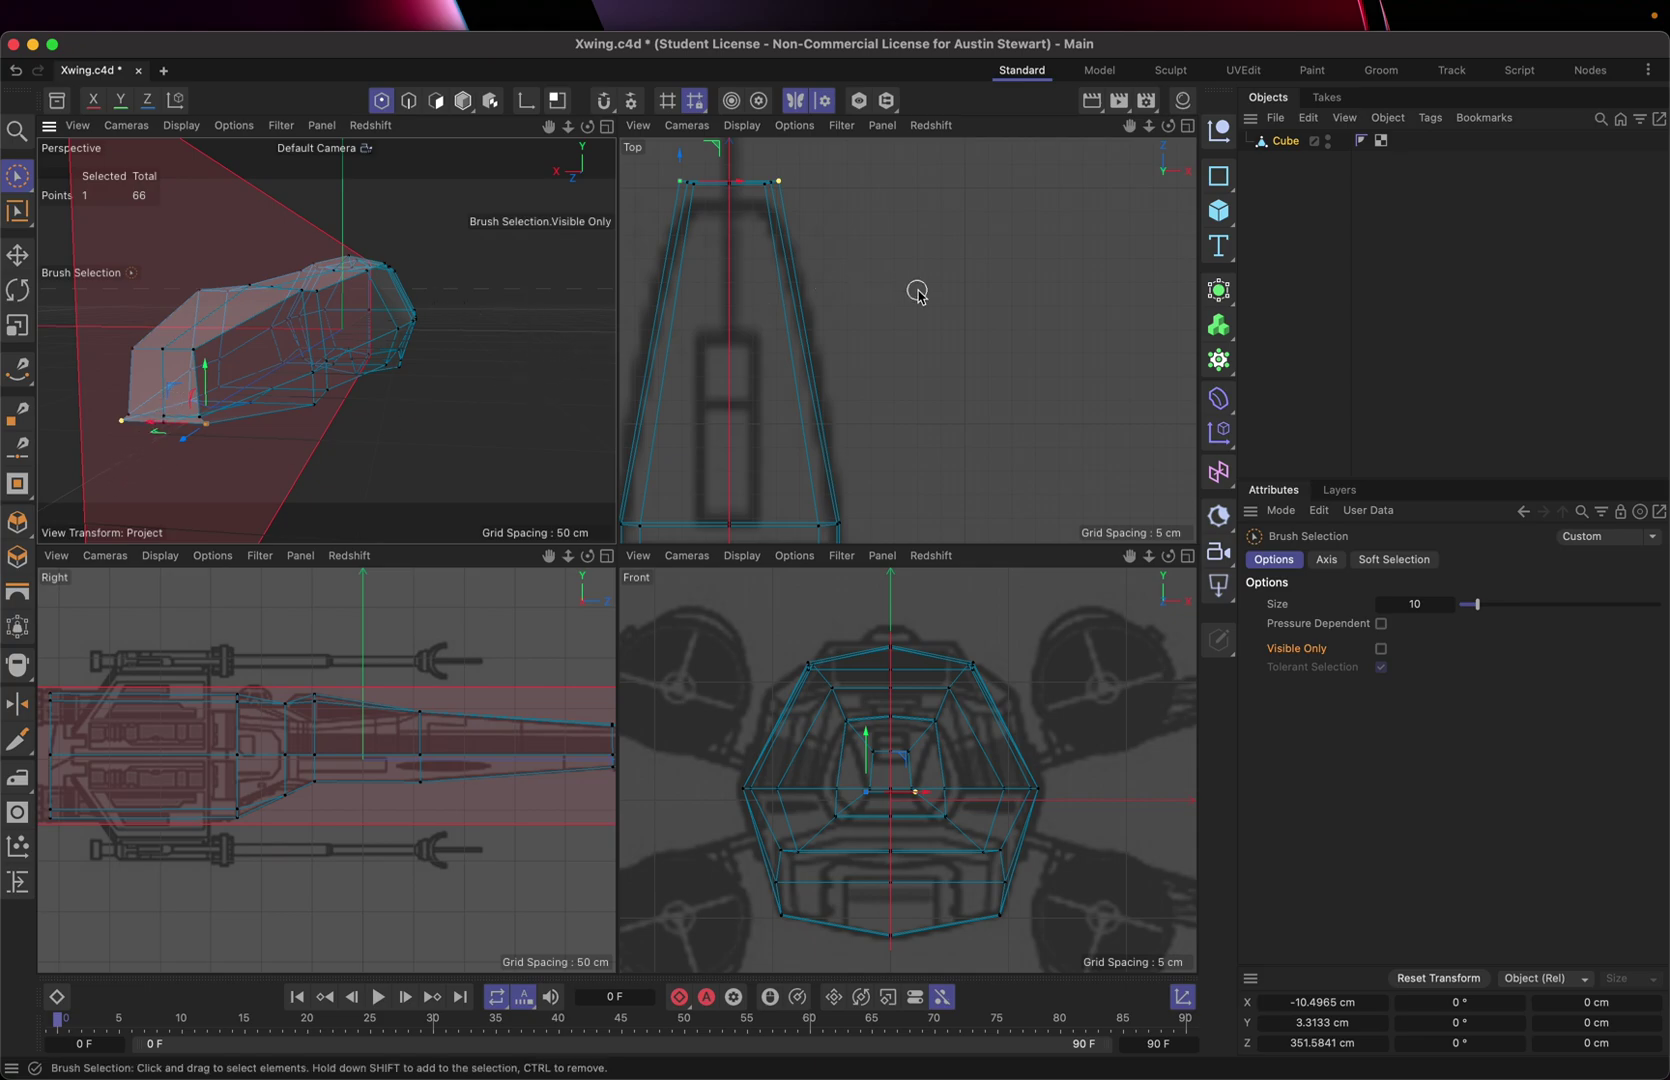
scroll(913, 287, up, 4)
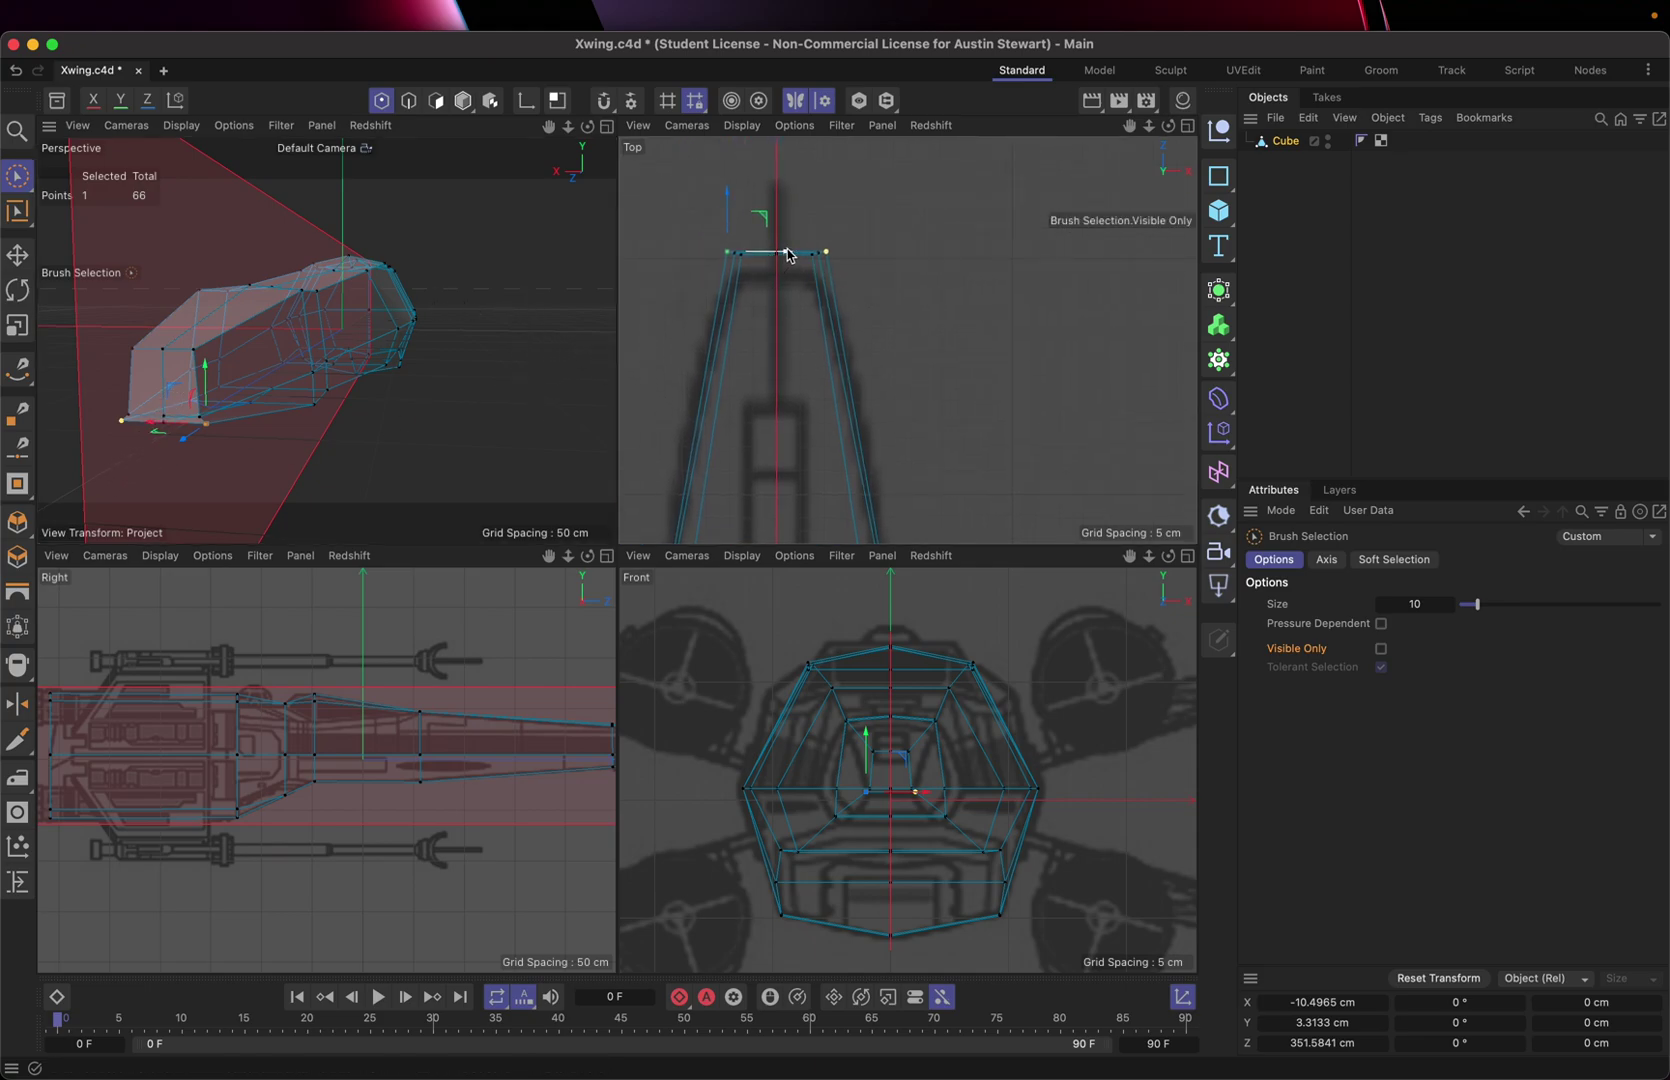
mouse_move(786, 252)
mouse_down()
mouse_move(806, 251)
mouse_move(783, 253)
mouse_up()
key(ctrl+z)
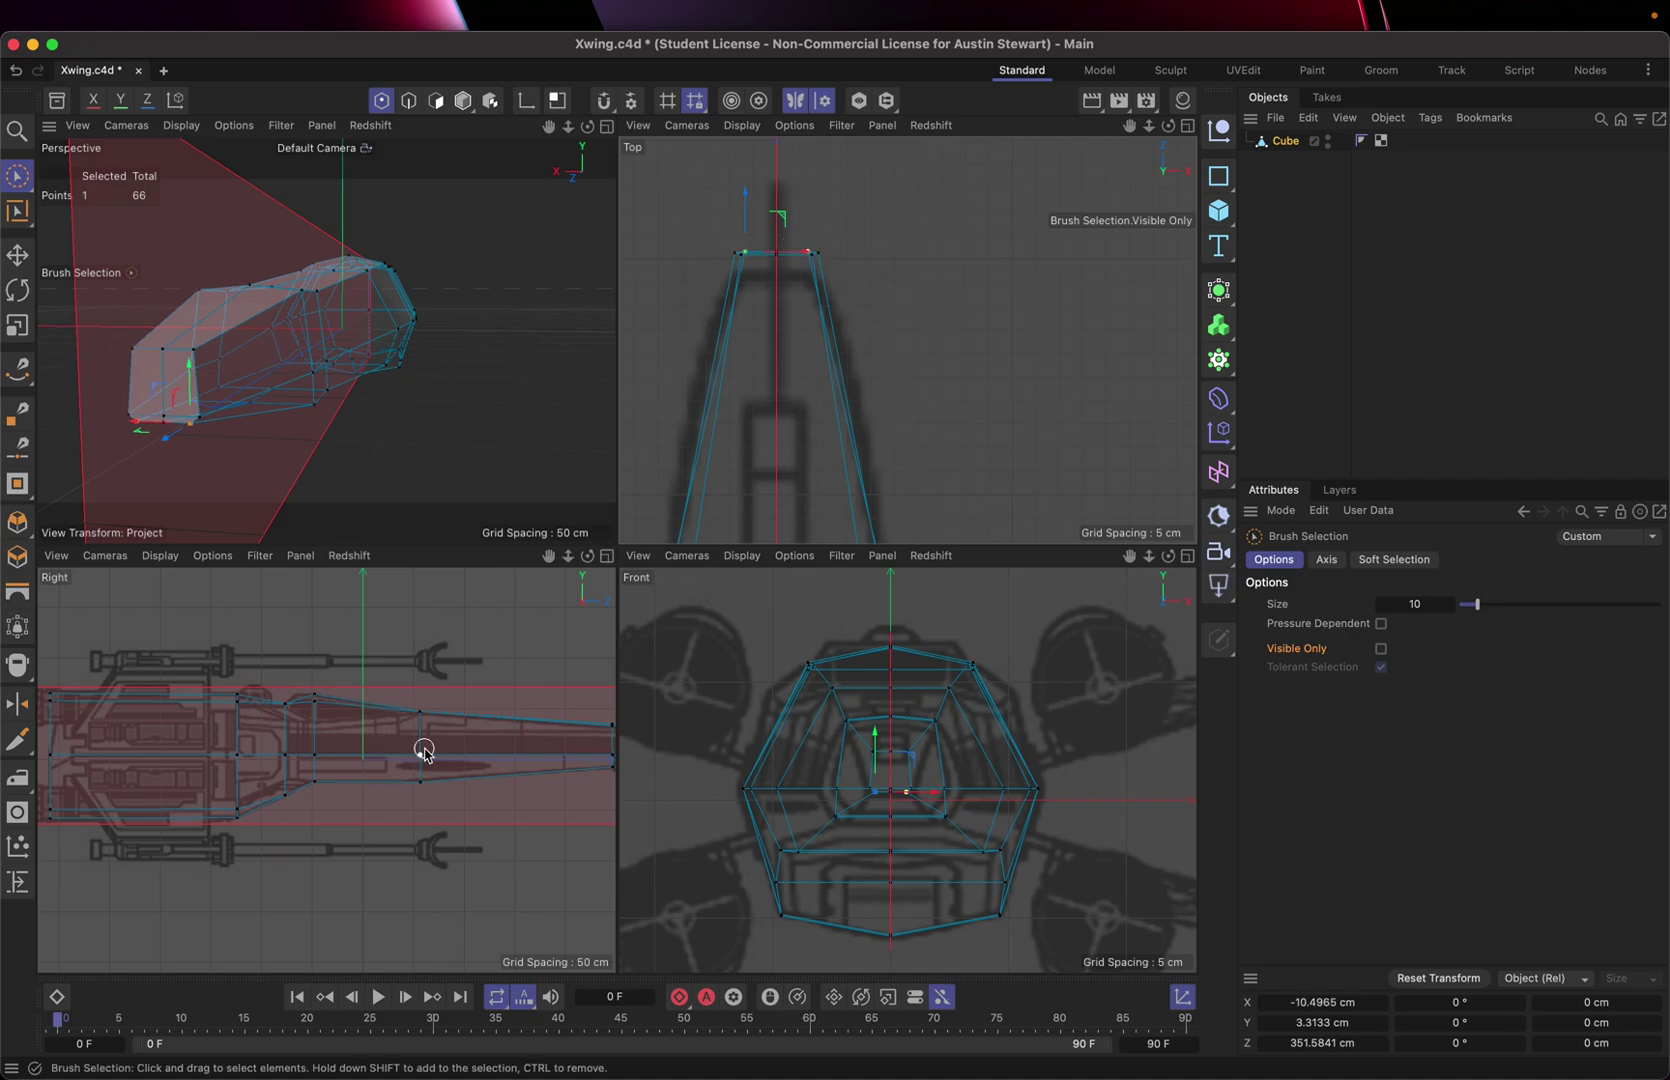
scroll(424, 750, right, 5)
scroll(424, 750, up, 8)
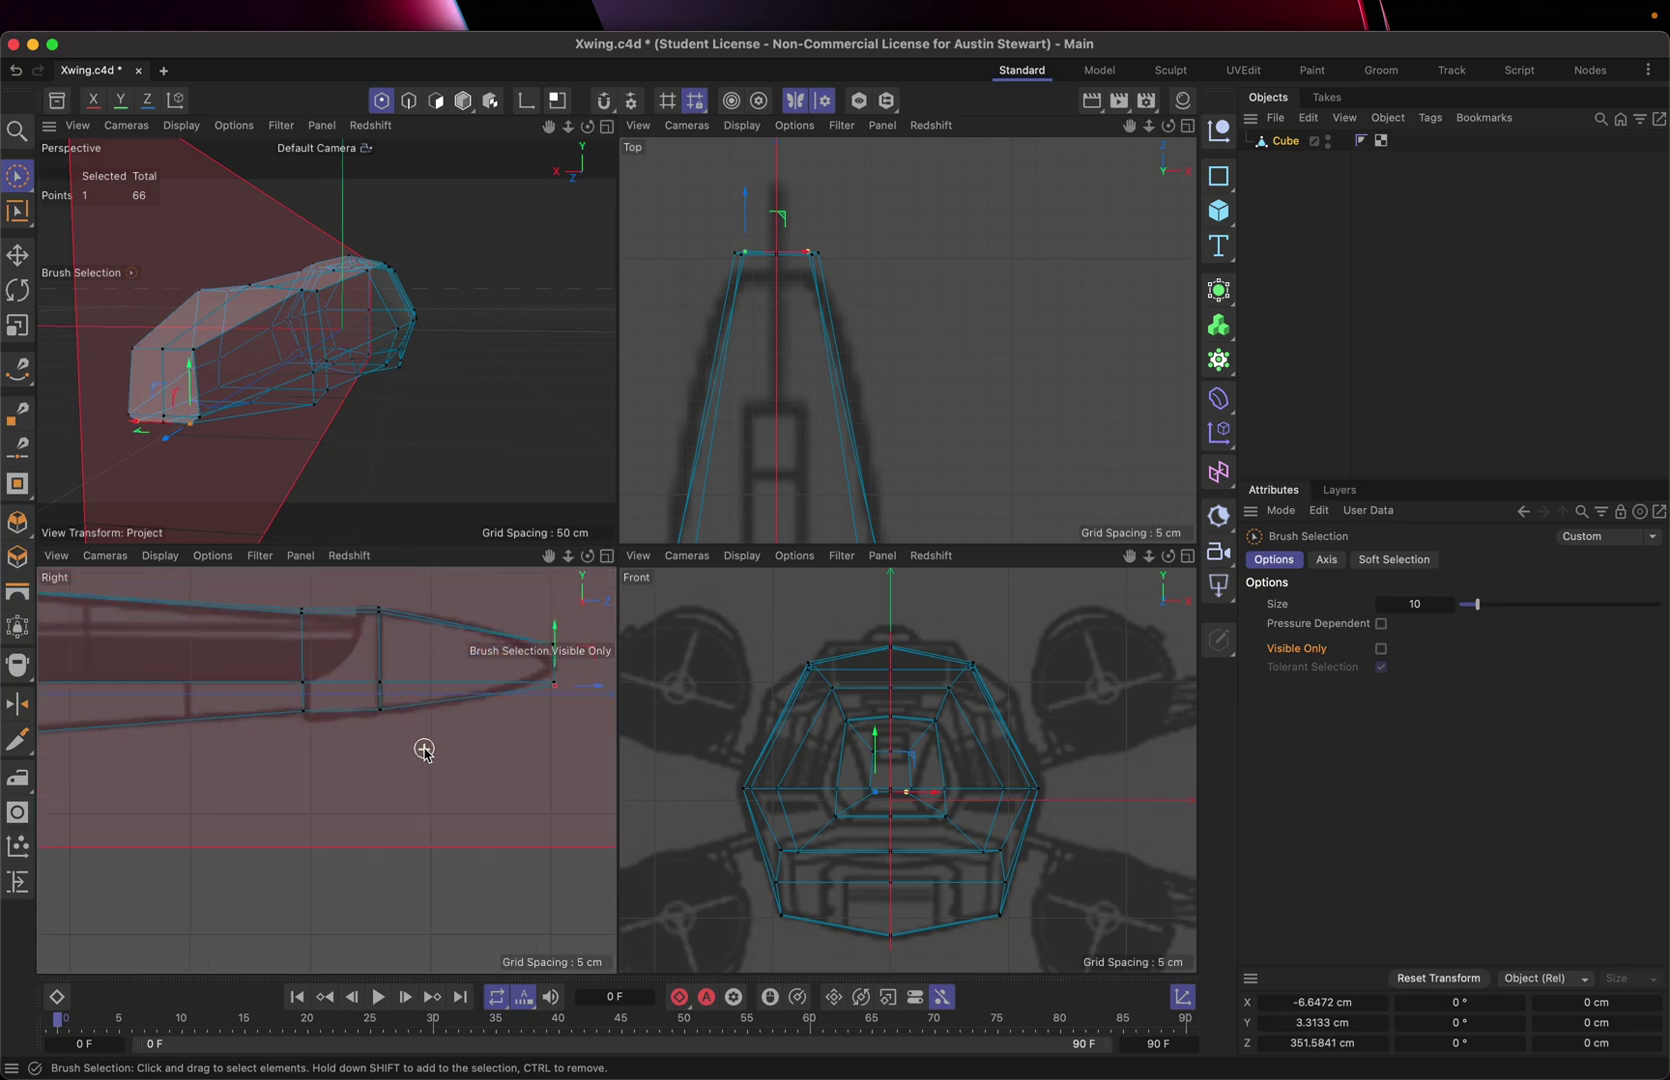
scroll(424, 750, up, 4)
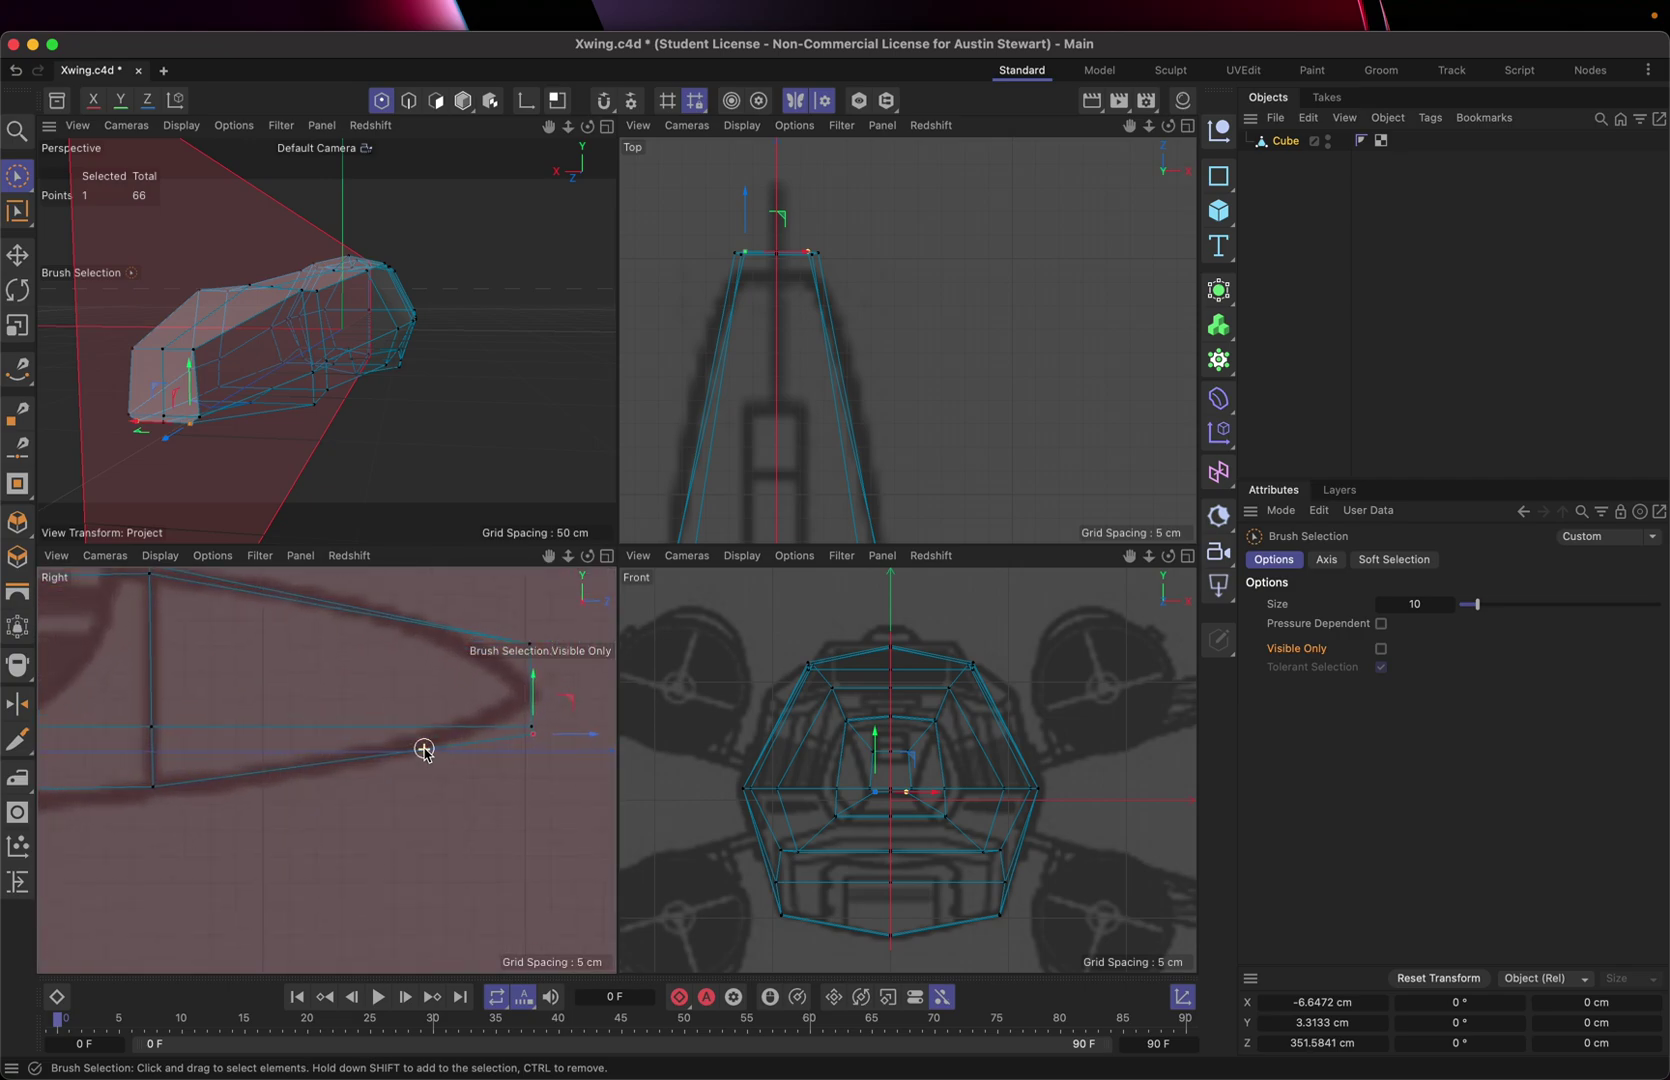
scroll(424, 750, right, 5)
scroll(430, 790, up, 3)
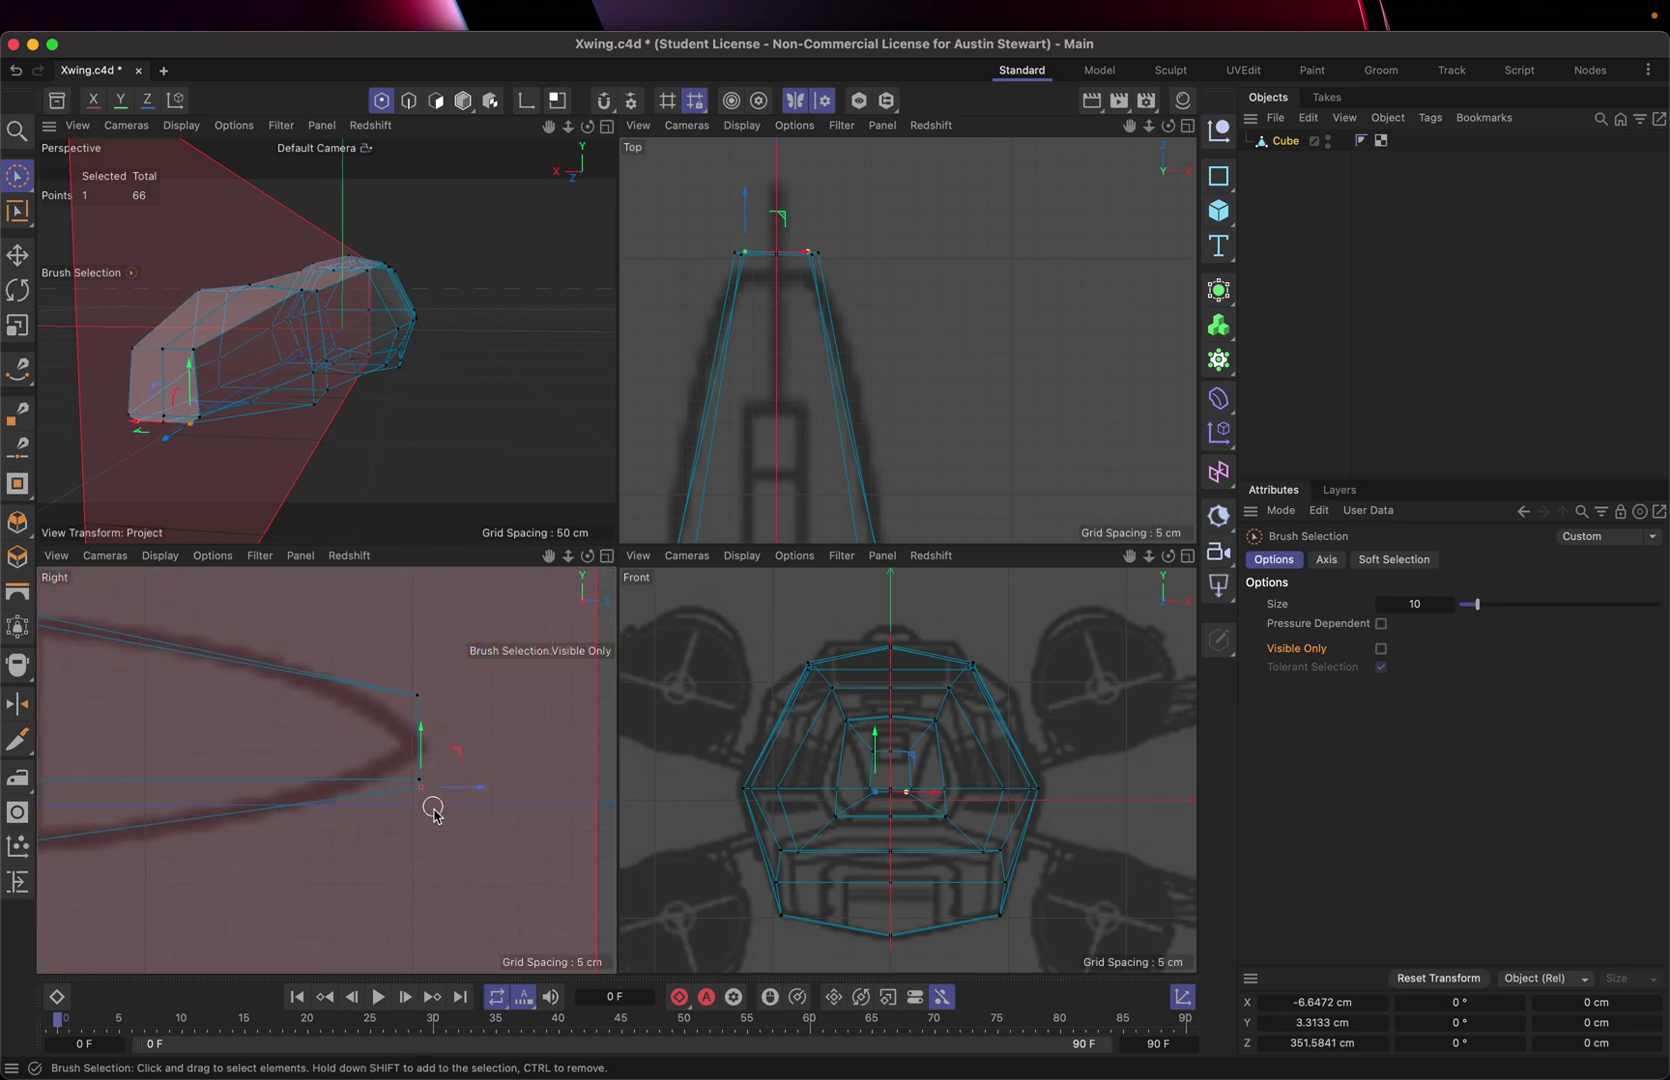
click(418, 698)
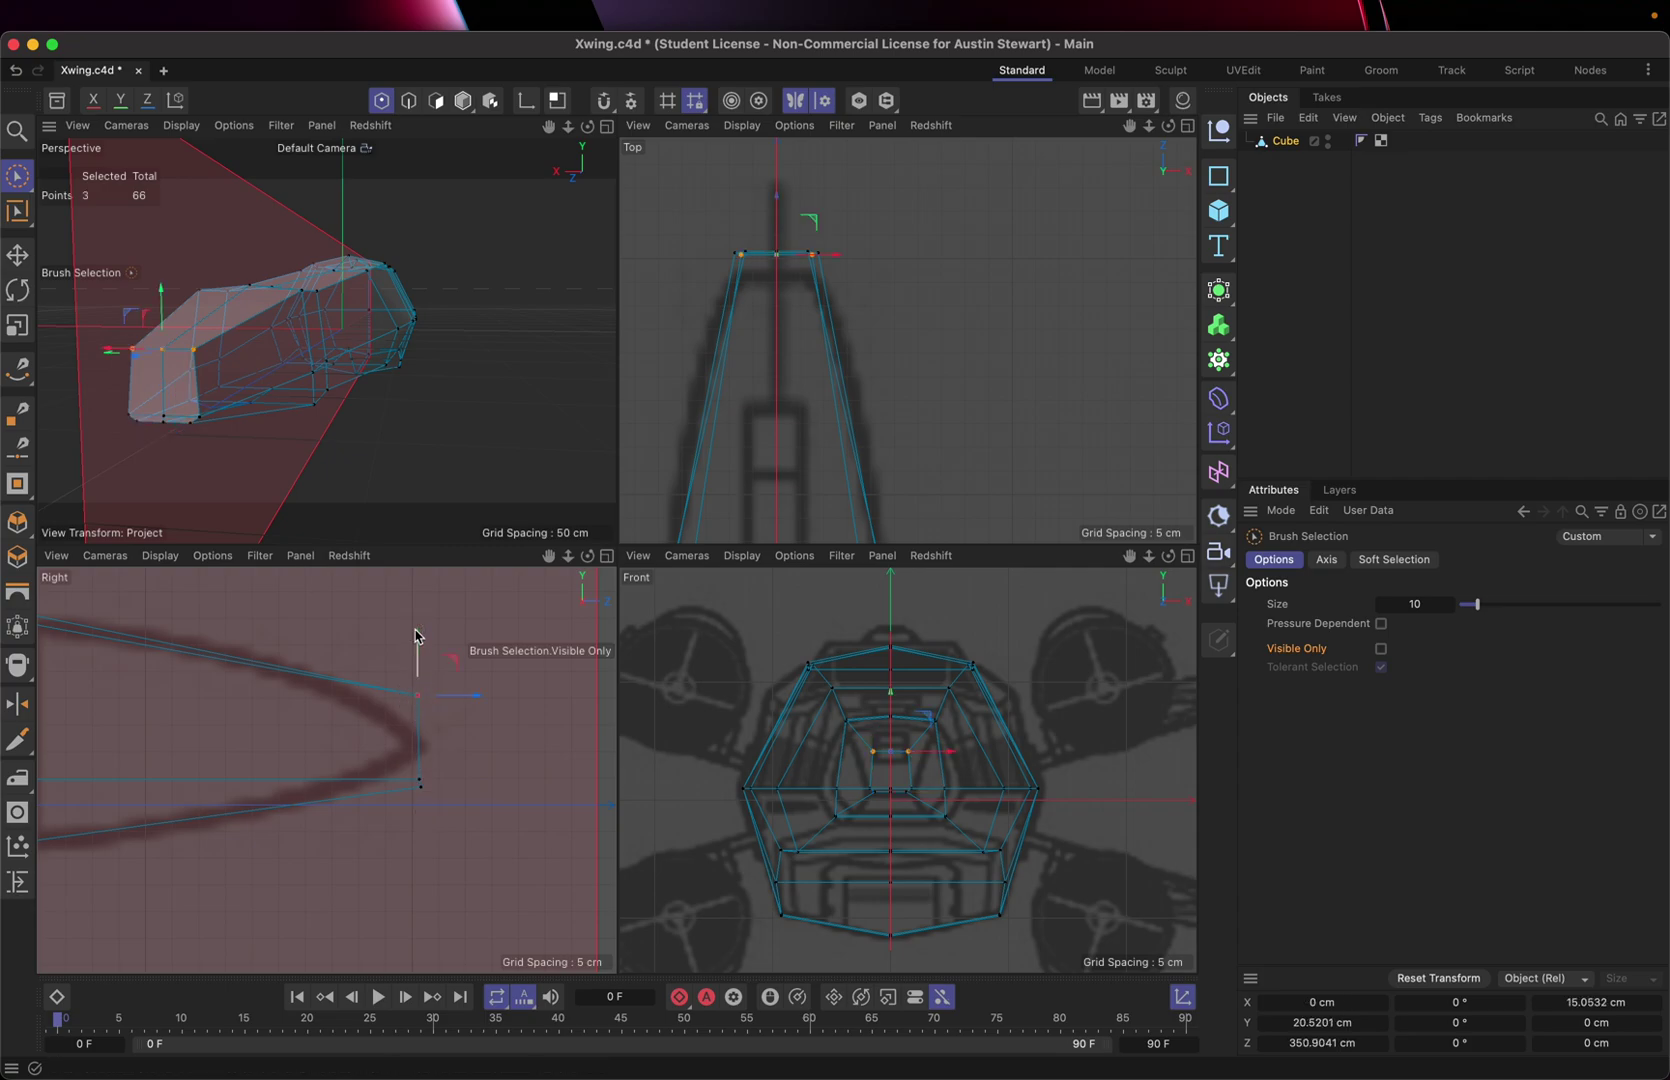
drag(416, 636, 401, 684)
drag(420, 785, 425, 700)
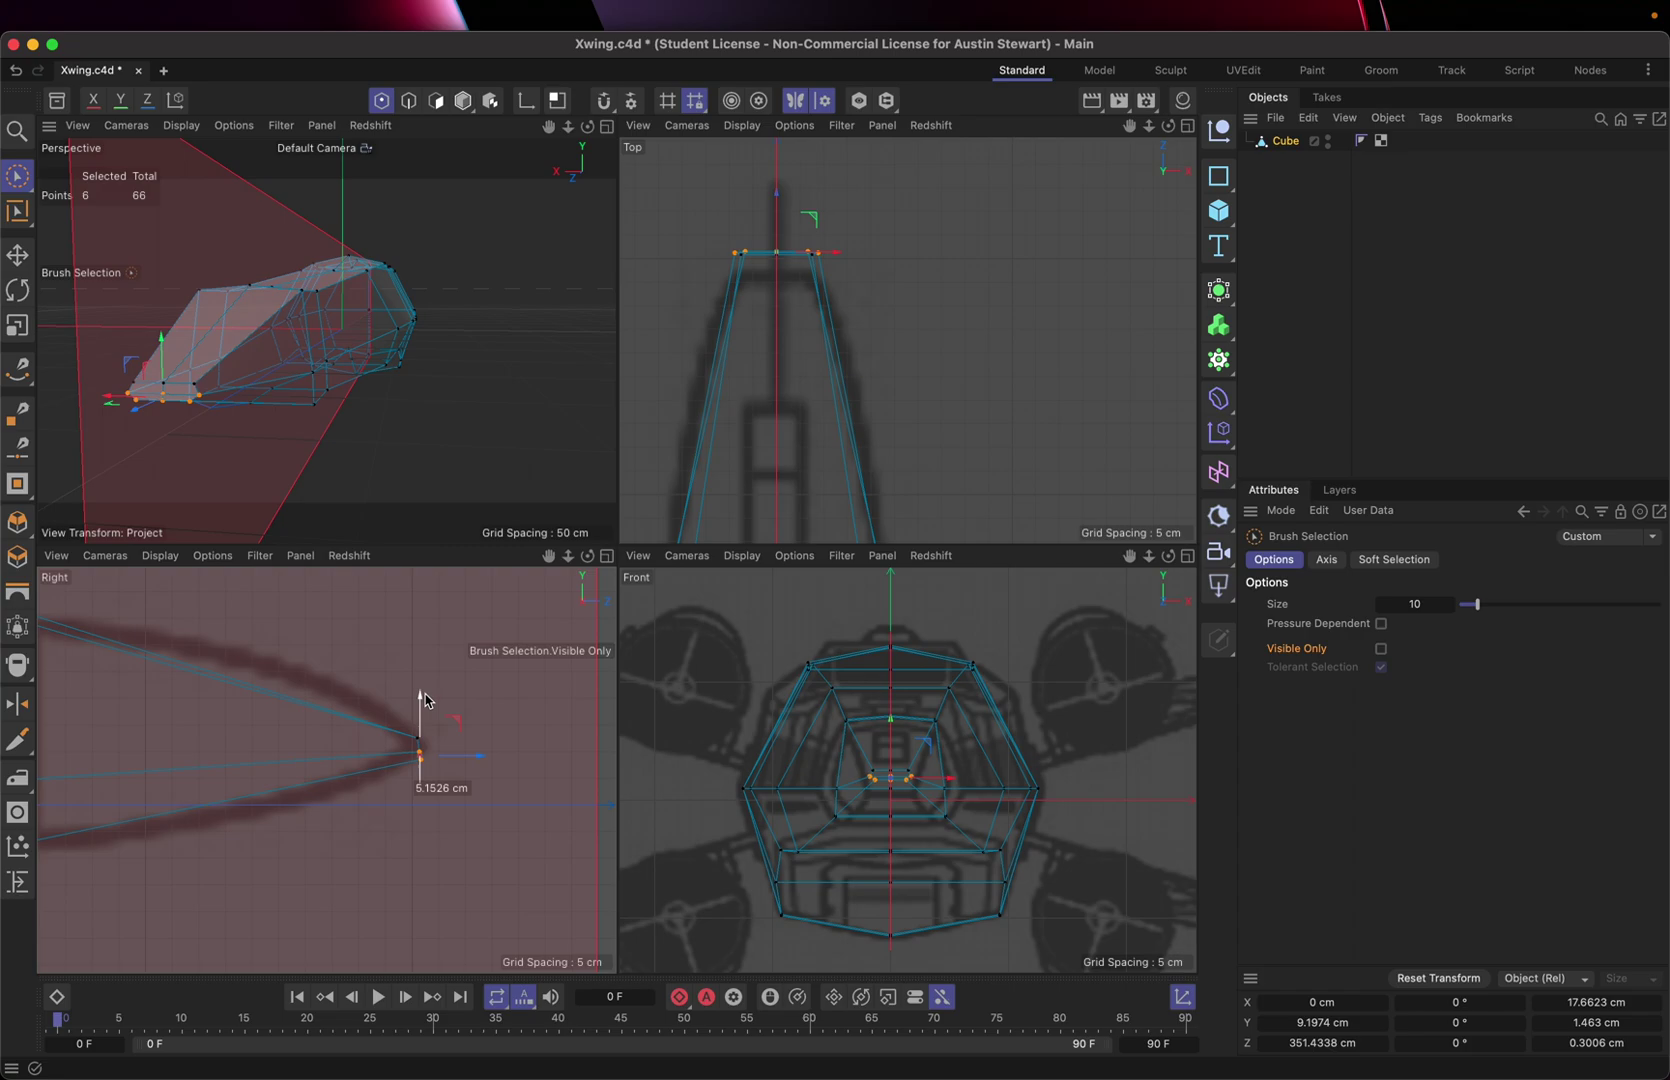
drag(425, 700, 425, 700)
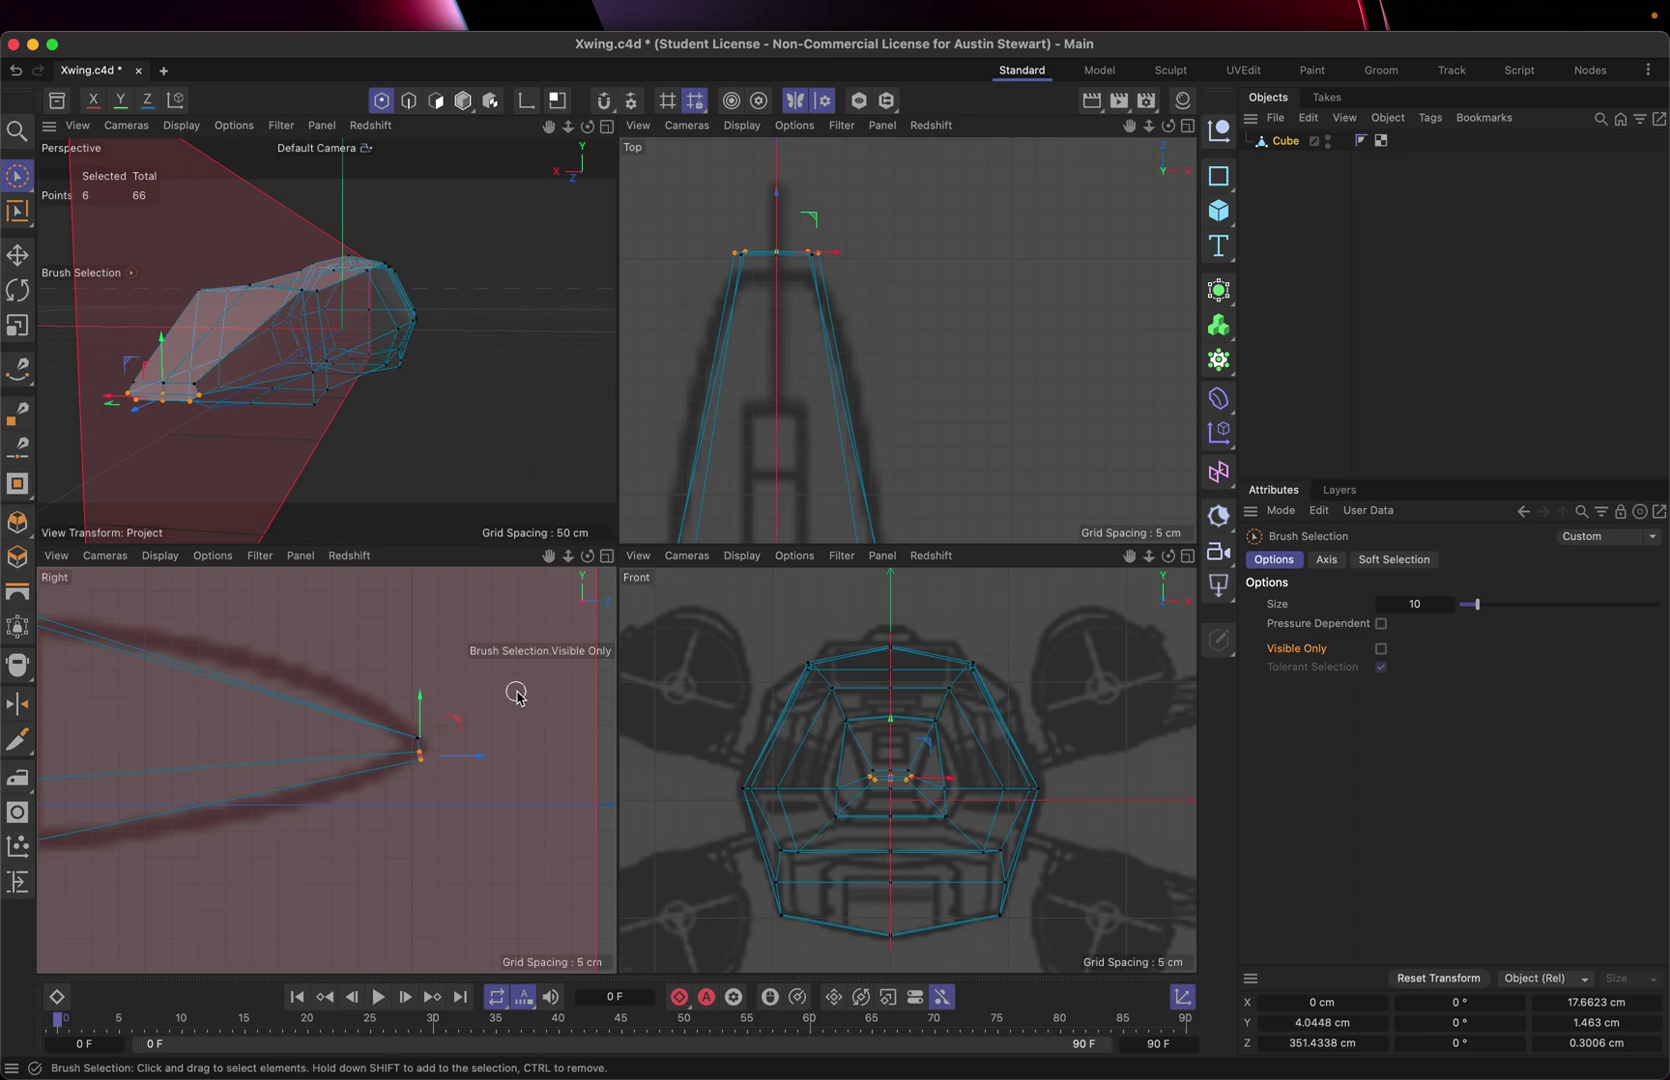
key(super+z)
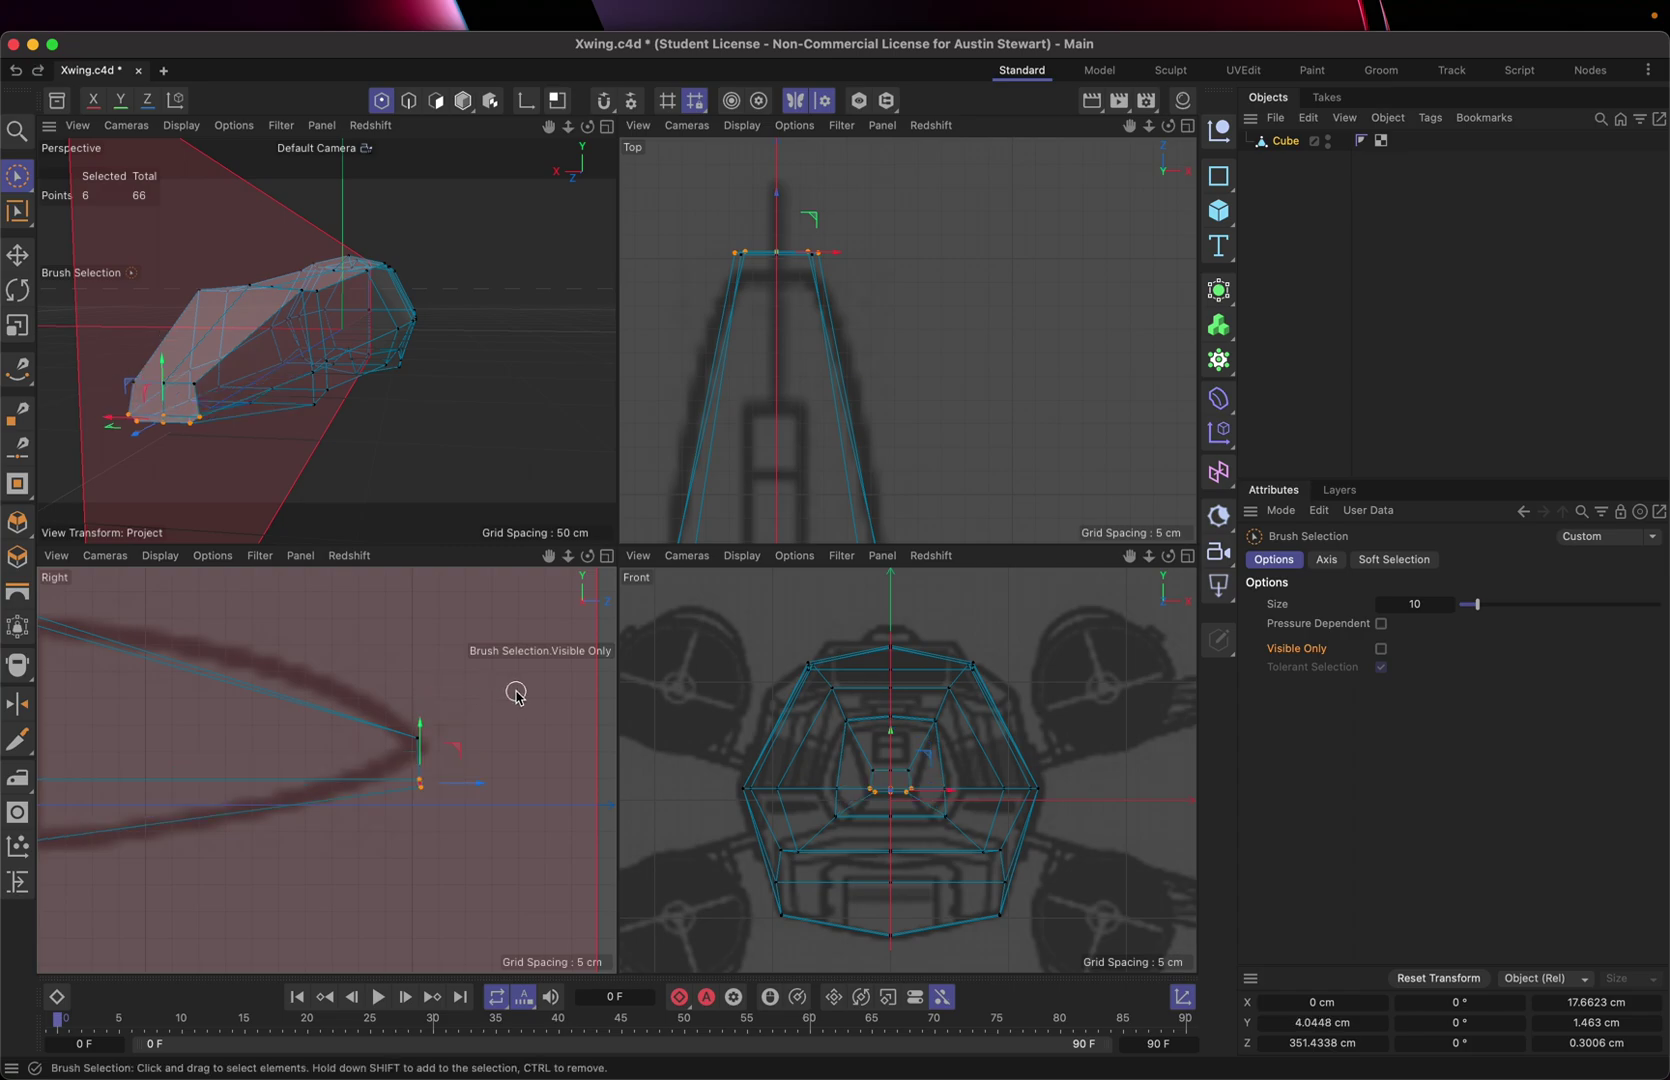
key(super+z)
key(super+z)
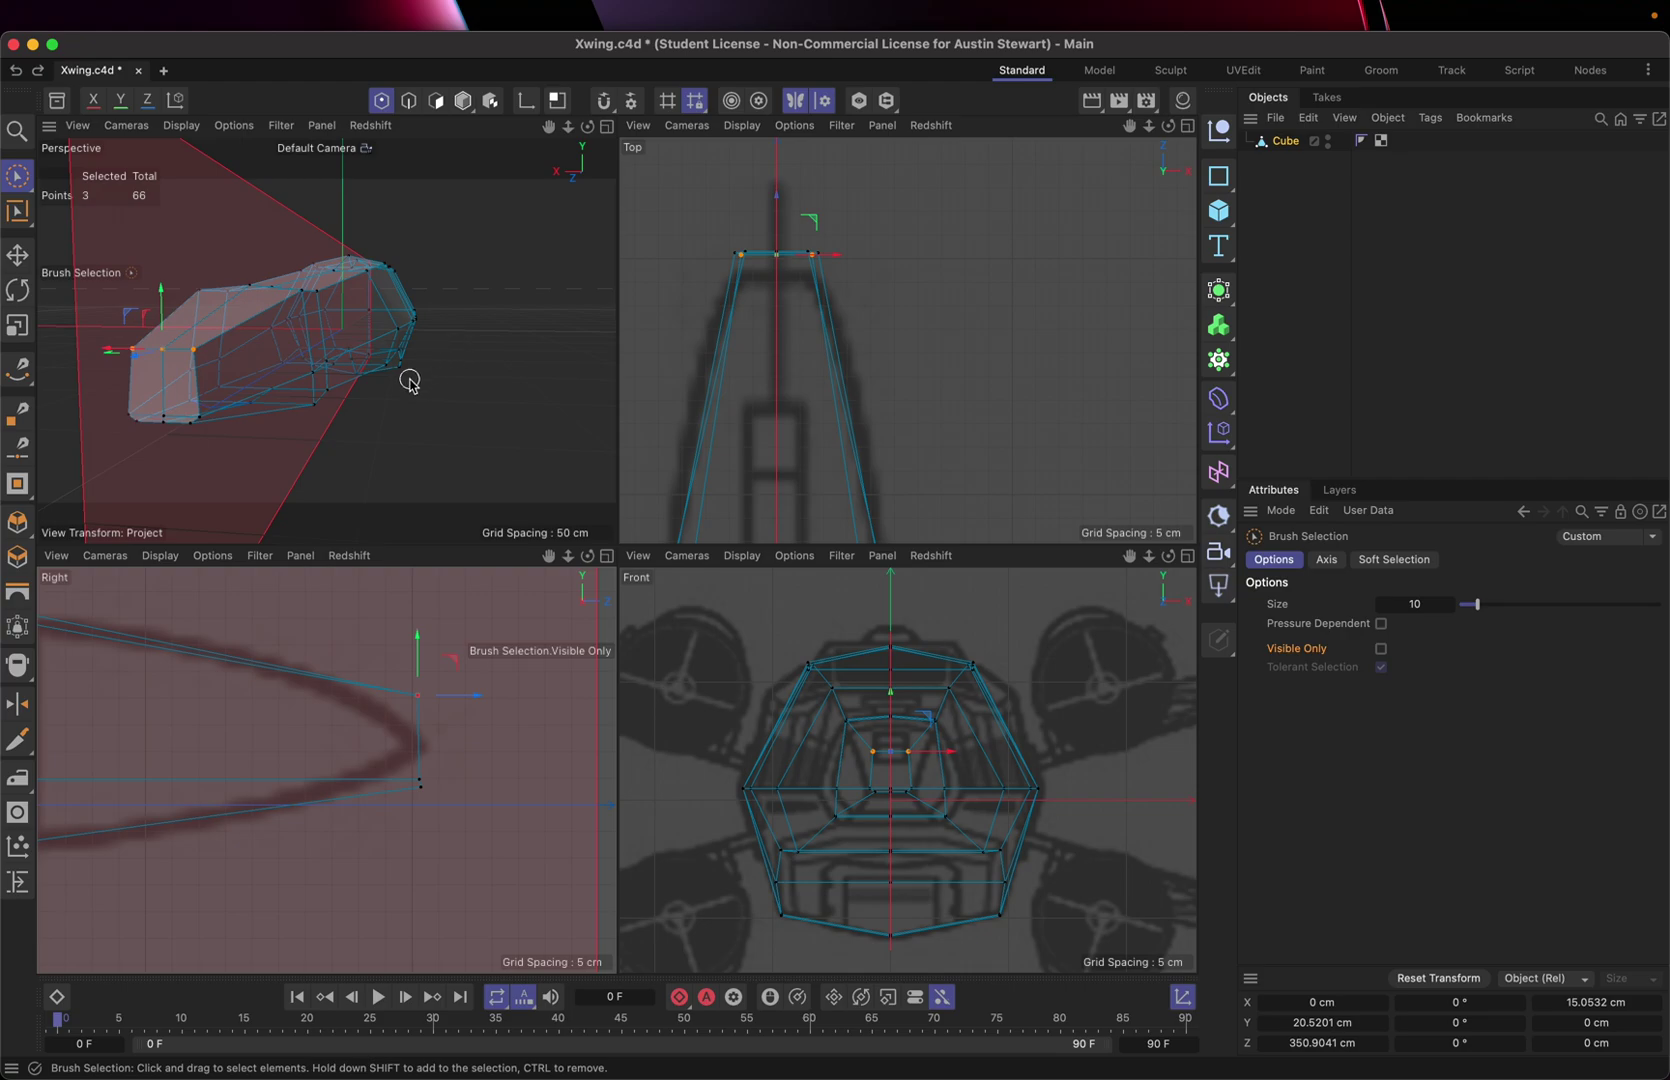
scroll(409, 381, up, 5)
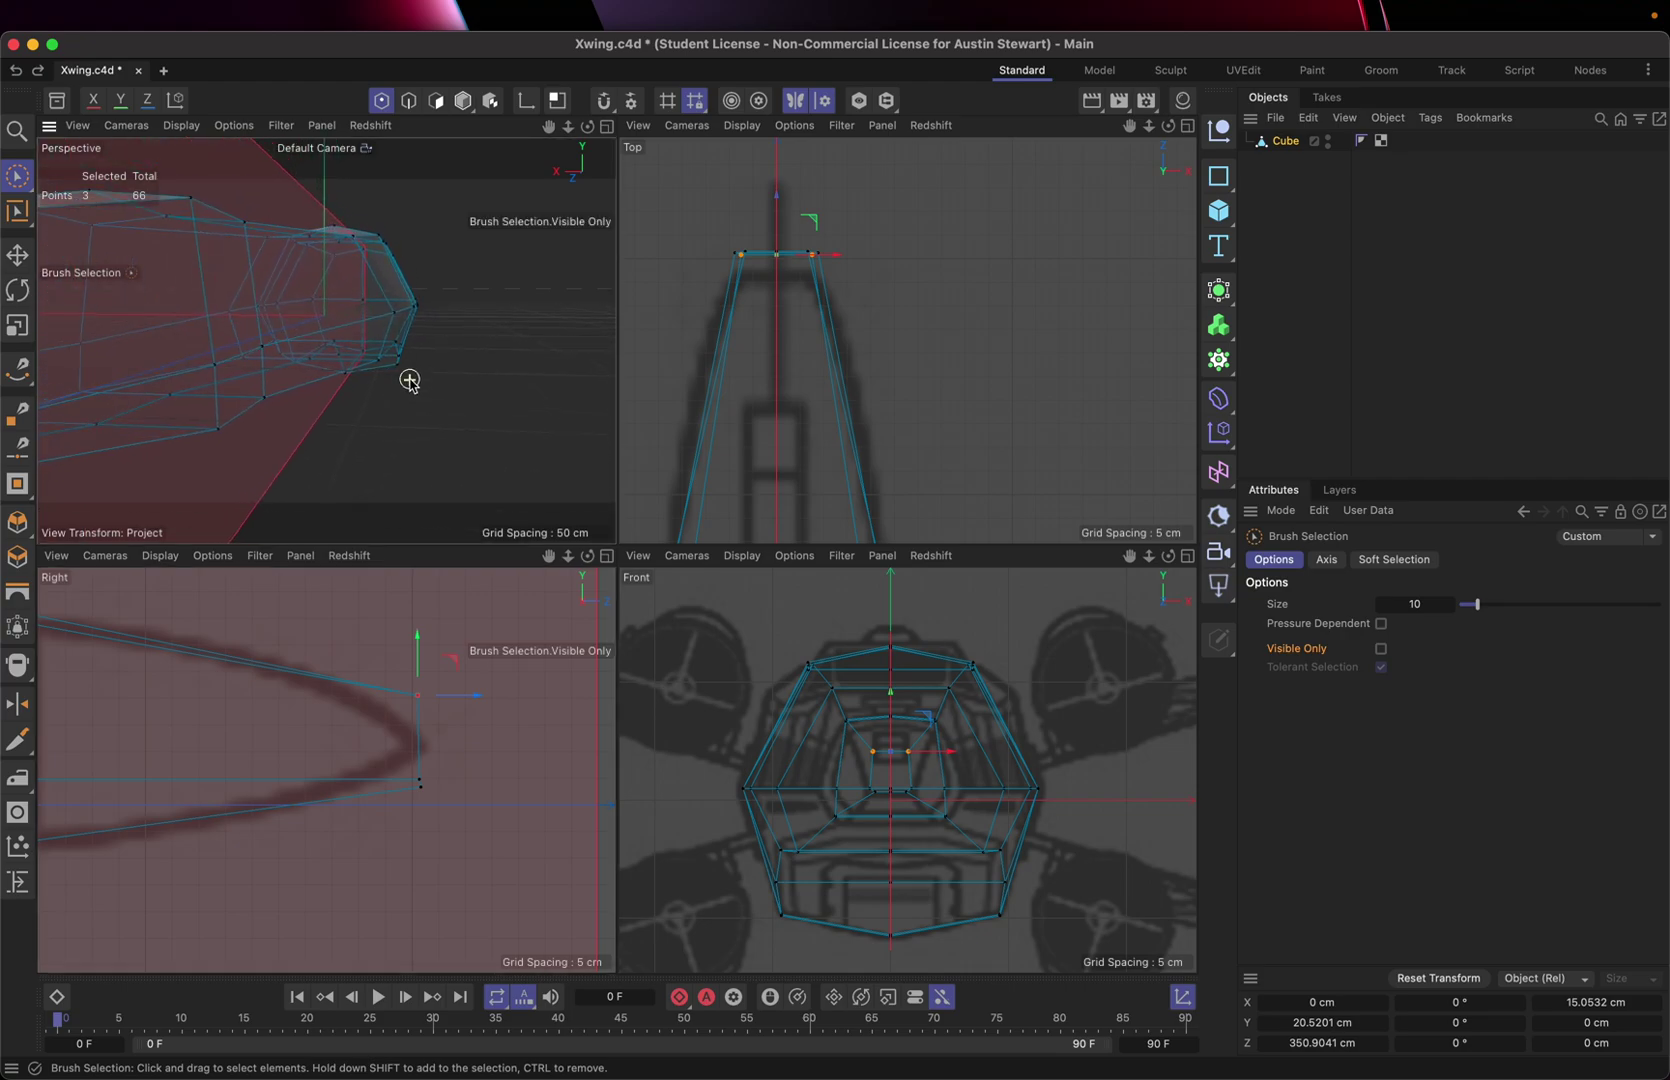
scroll(409, 381, down, 8)
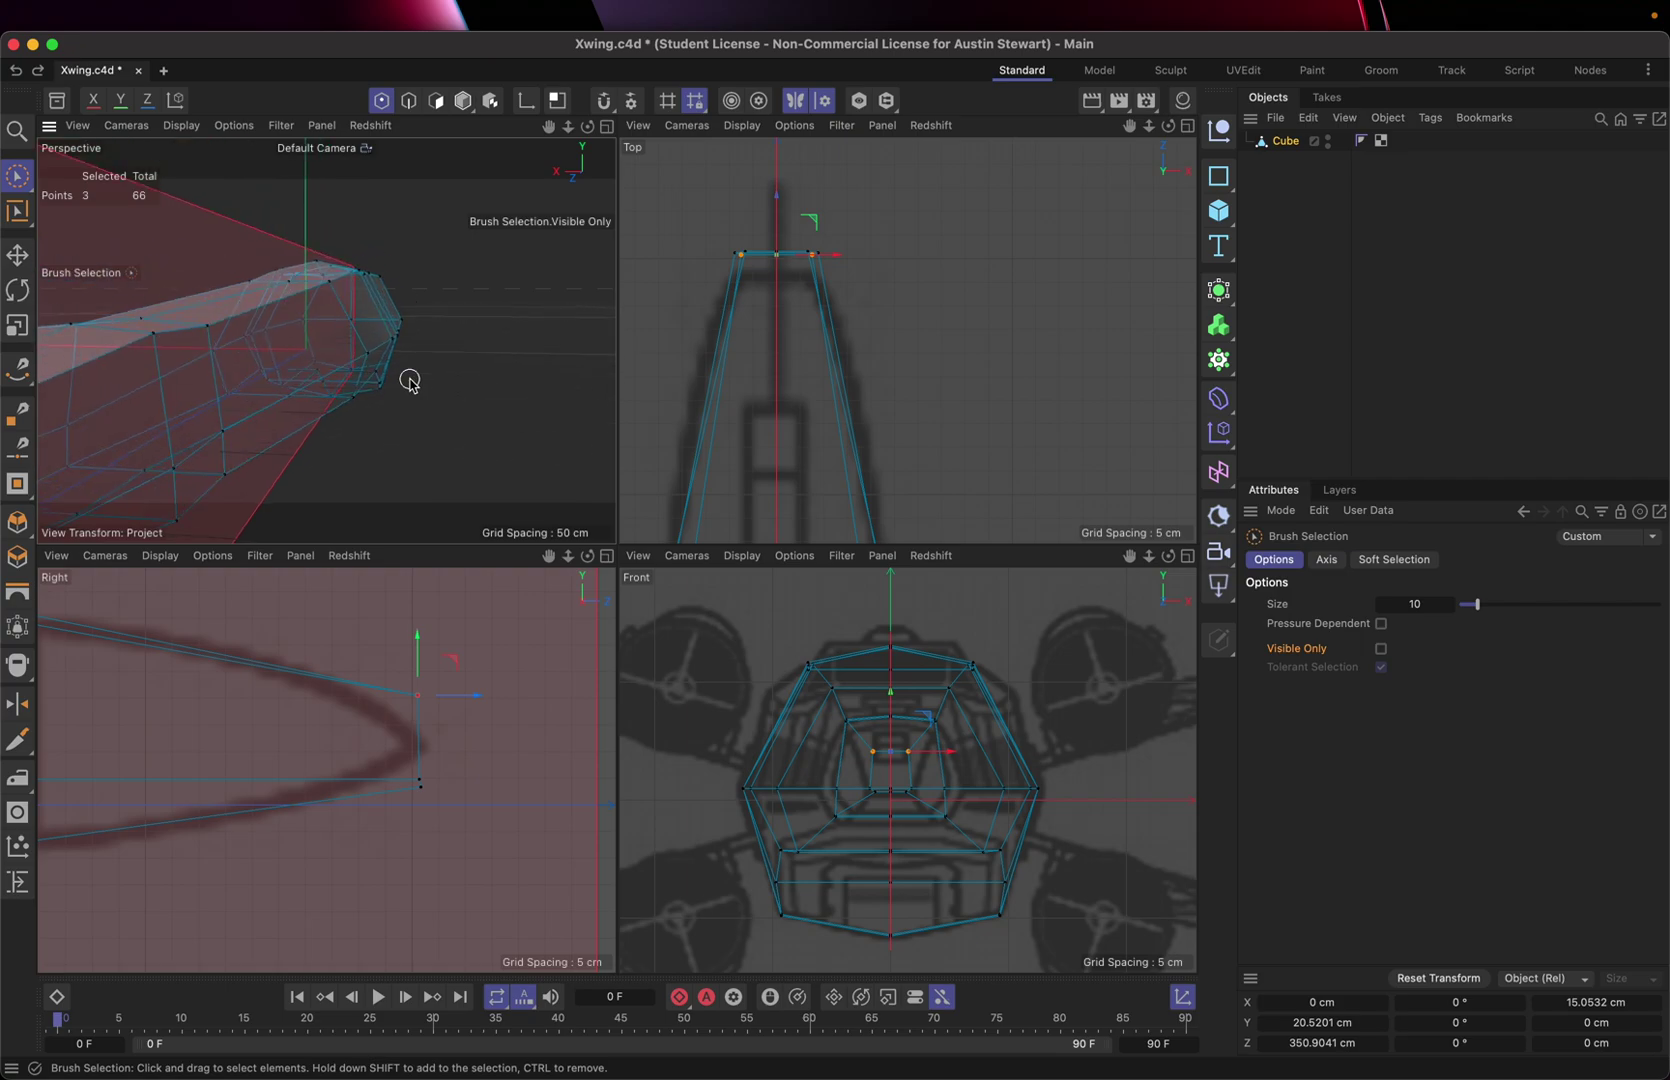
- Maximize the Perspective view, orbit and pan around the tapered fuselage, and save the file
click(607, 126)
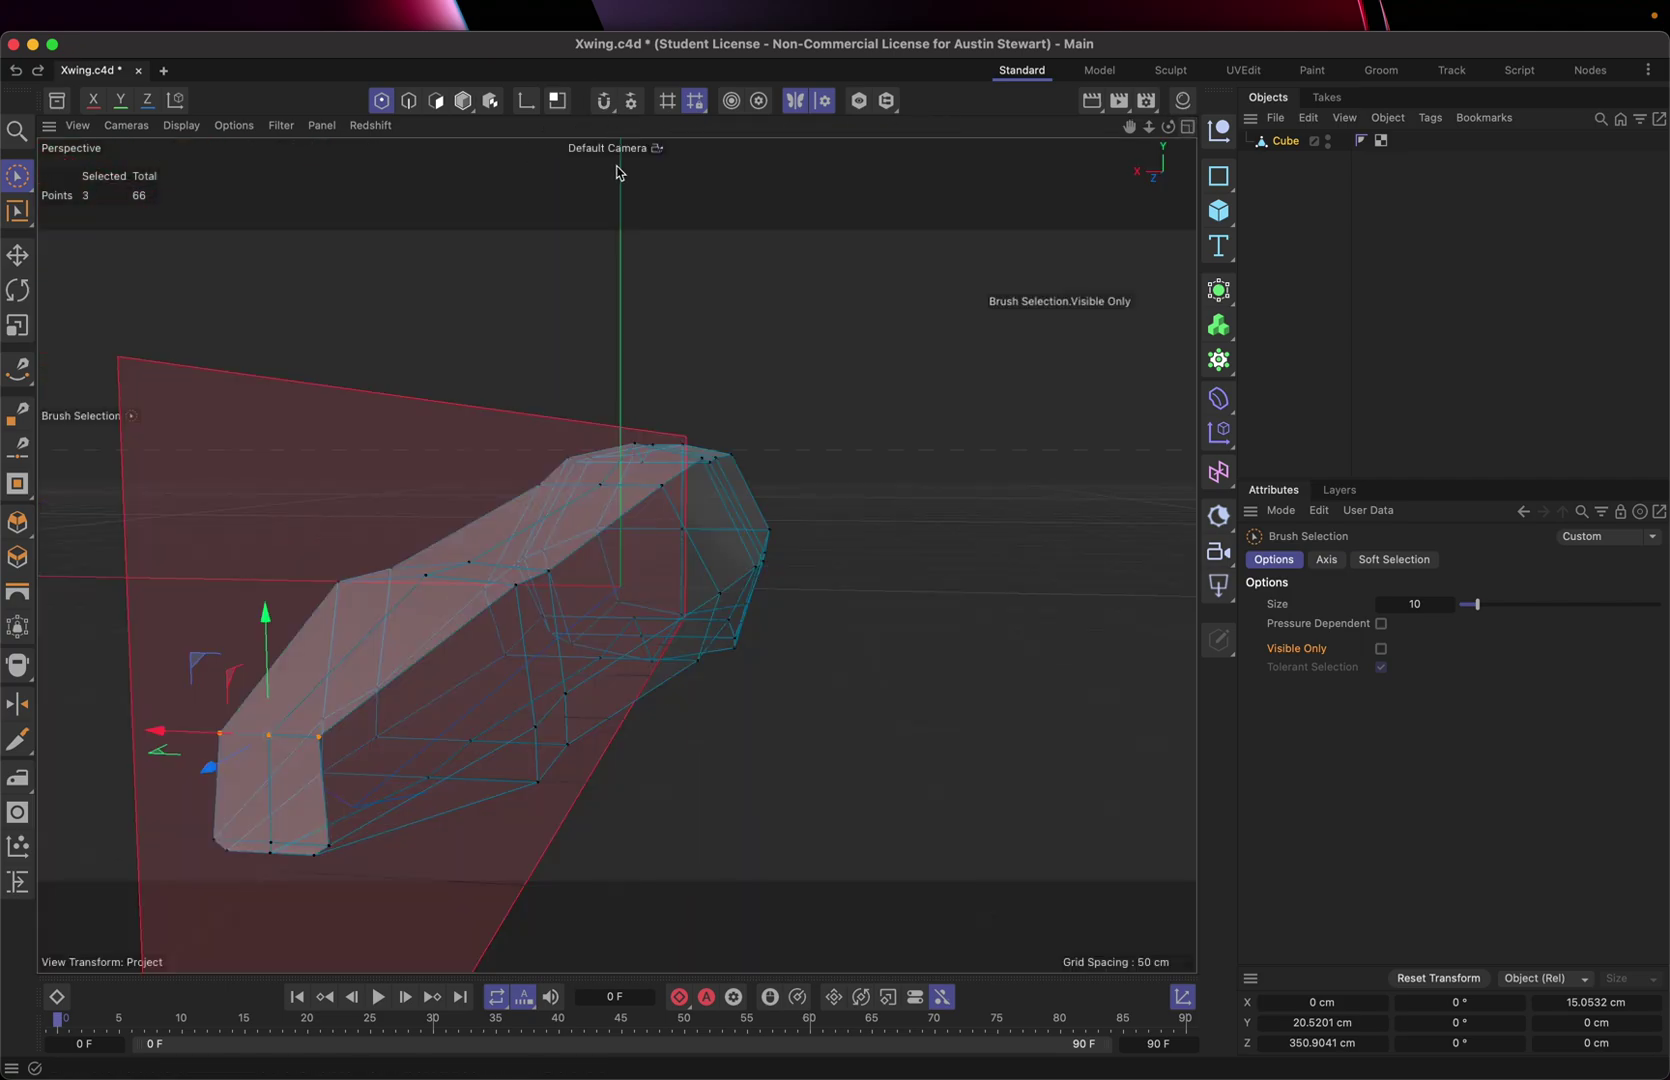
alt+drag(776, 682, 734, 790)
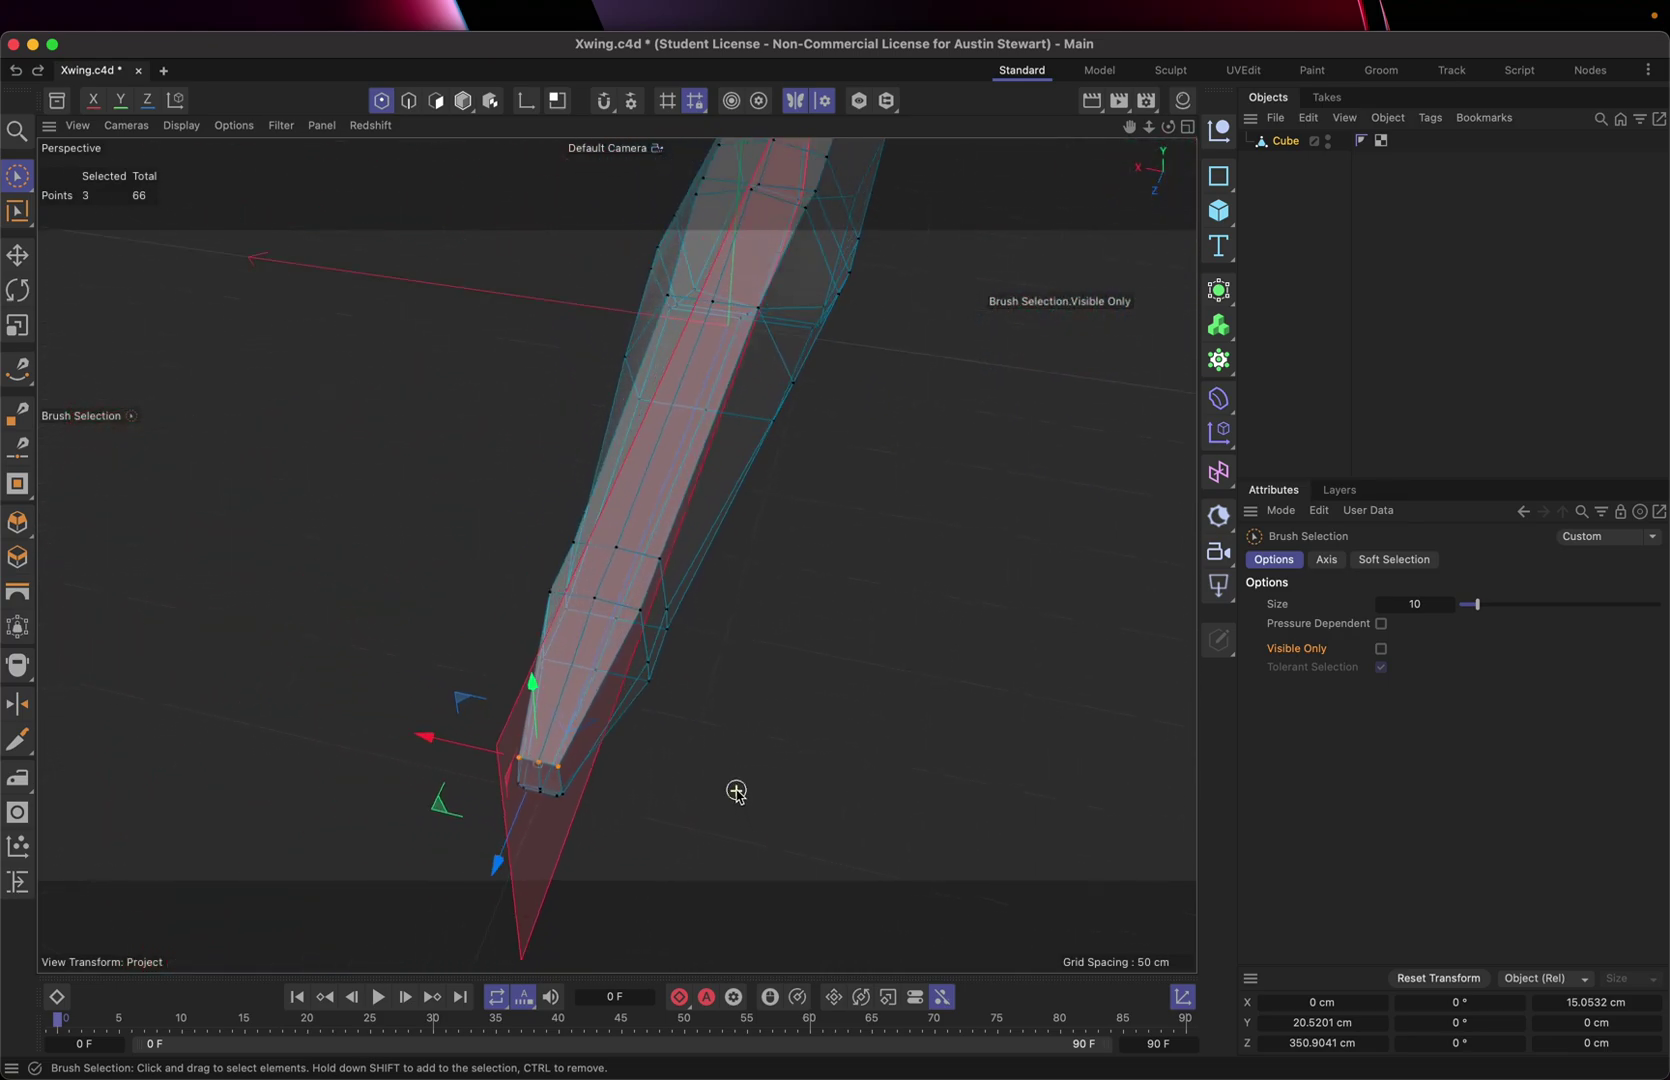
alt+middle_drag(790, 604, 440, 798)
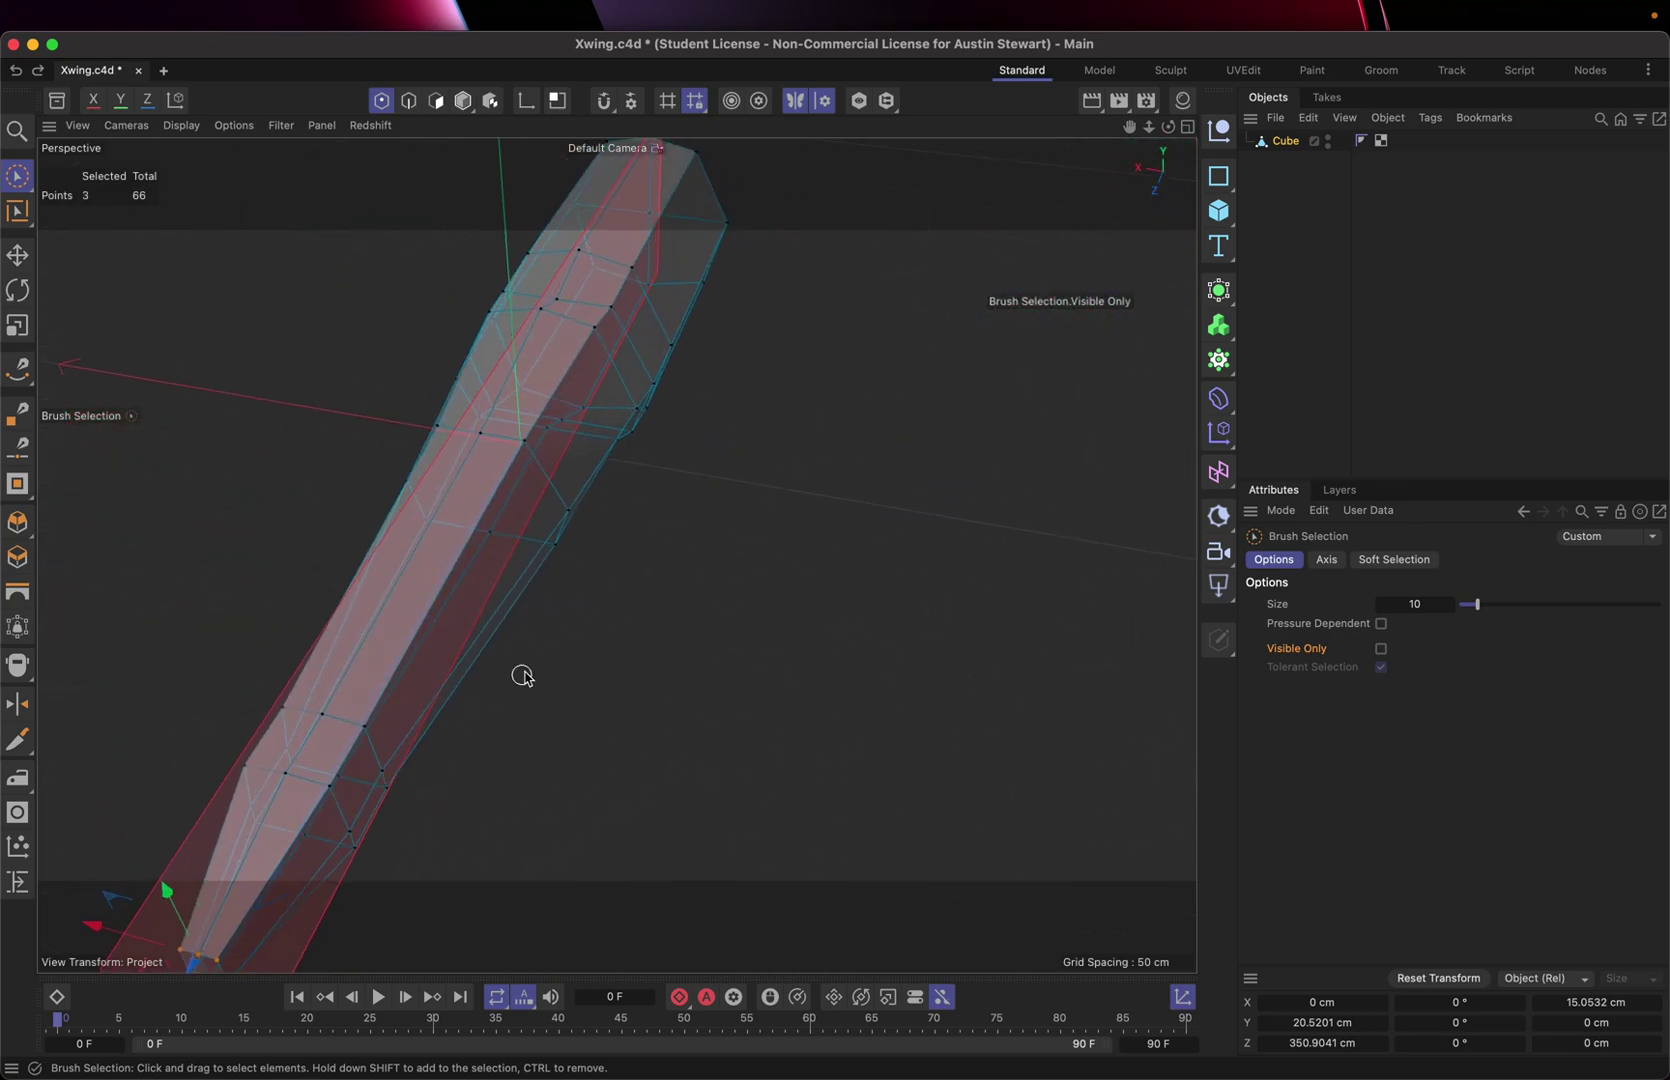
alt+drag(573, 622, 506, 459)
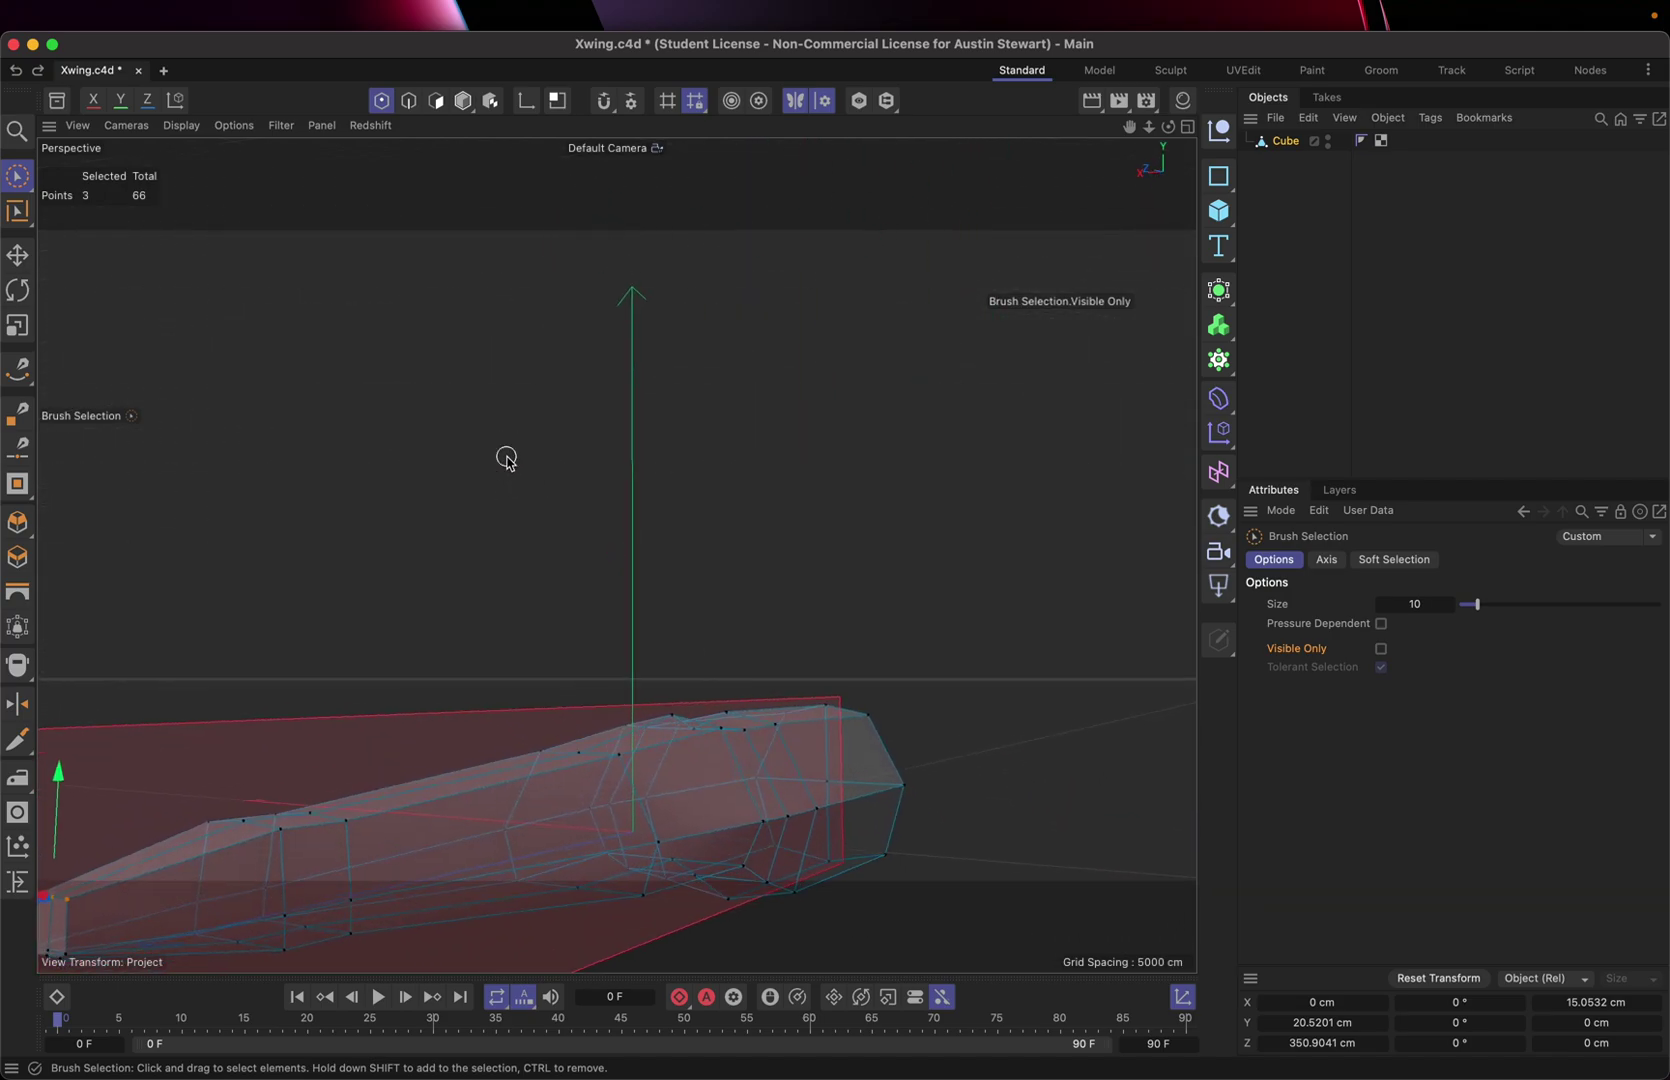
alt+drag(608, 809, 645, 722)
key(super+s)
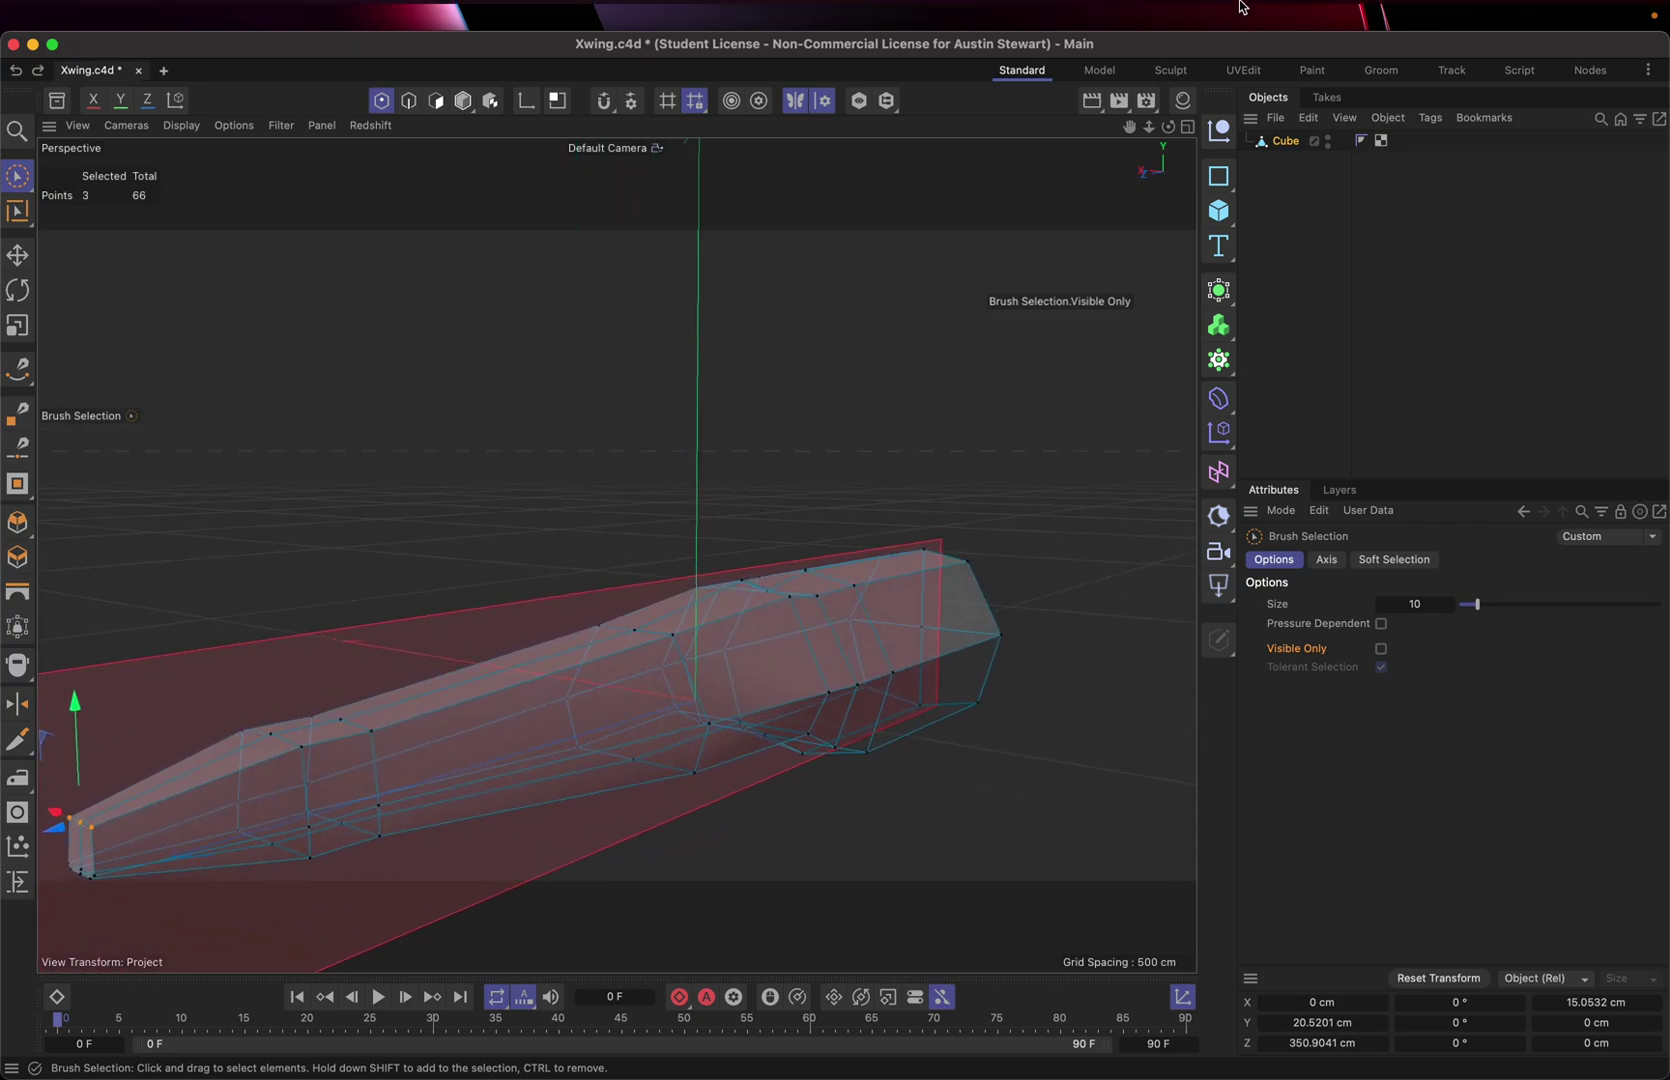